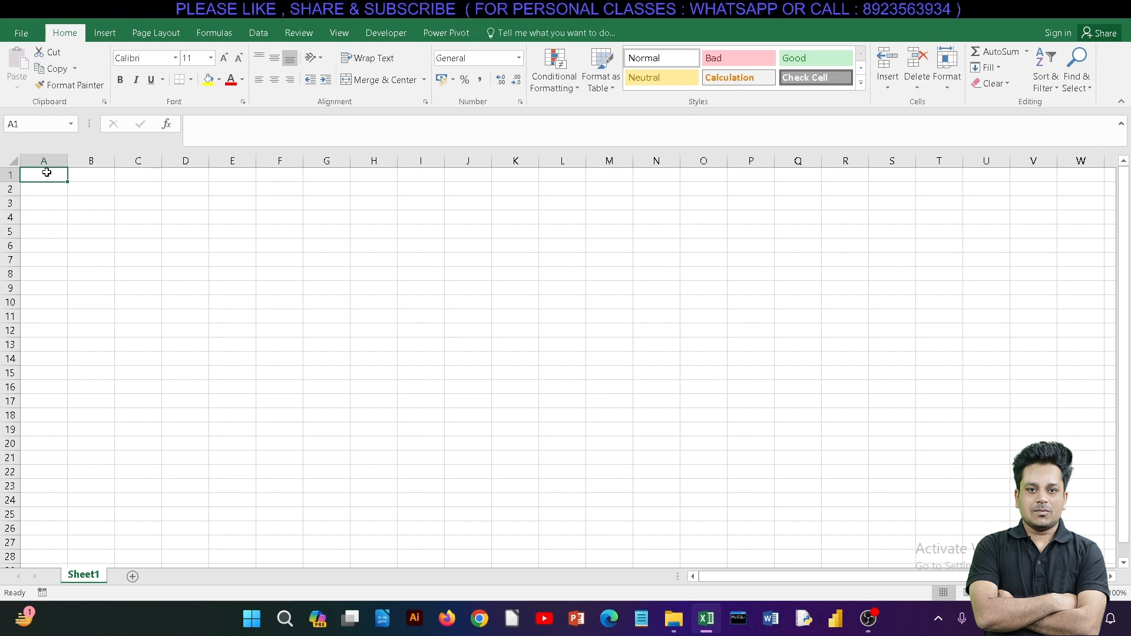
left_click(137, 228)
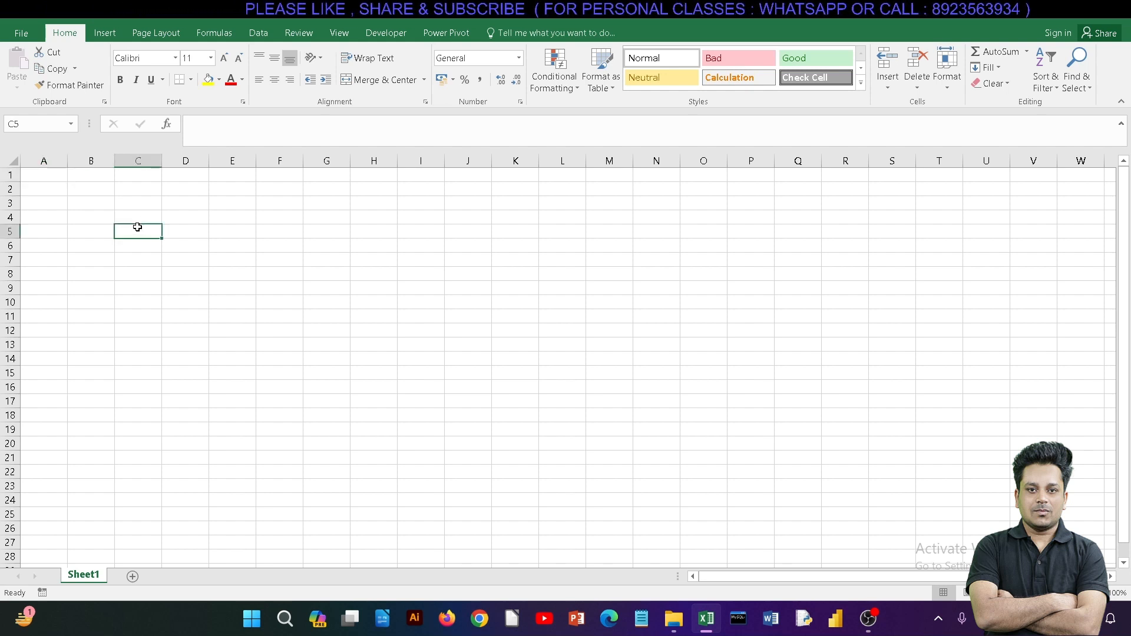
left_click_drag(52, 175, 547, 162)
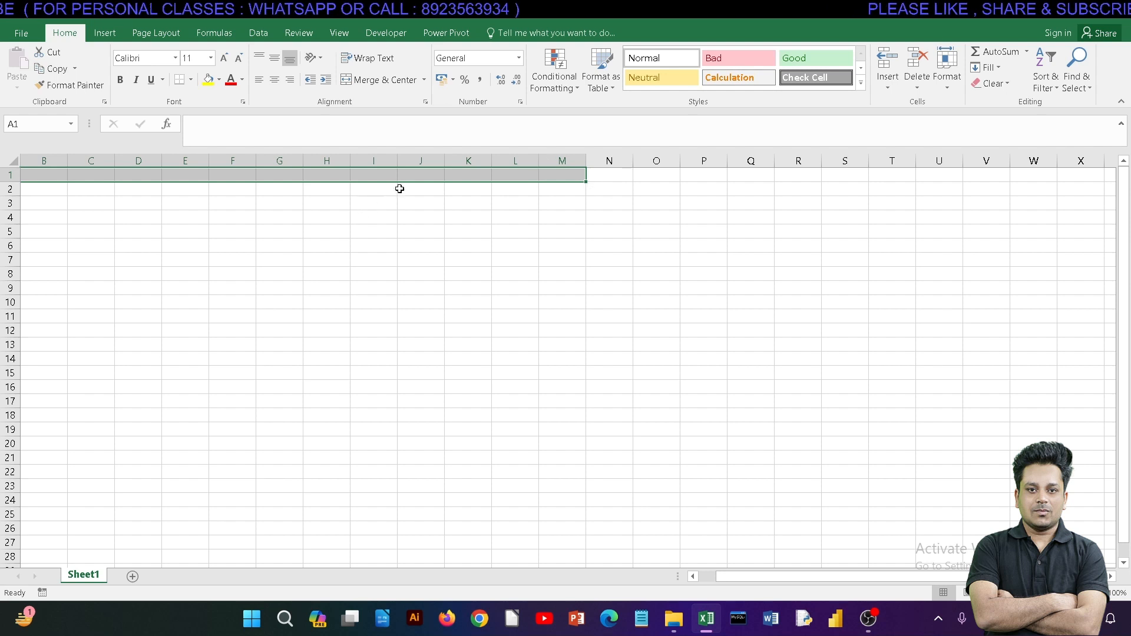
left_click_drag(421, 175, 890, 174)
left_click_drag(293, 223, 857, 220)
left_click_drag(275, 301, 825, 300)
left_click_drag(286, 234, 720, 259)
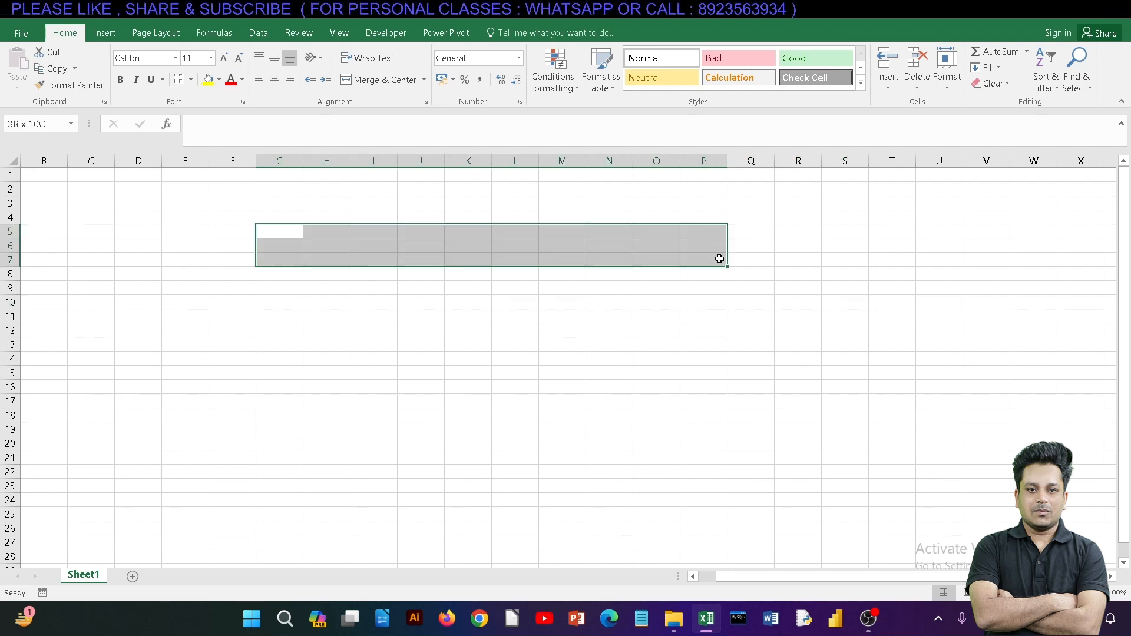
left_click(316, 313)
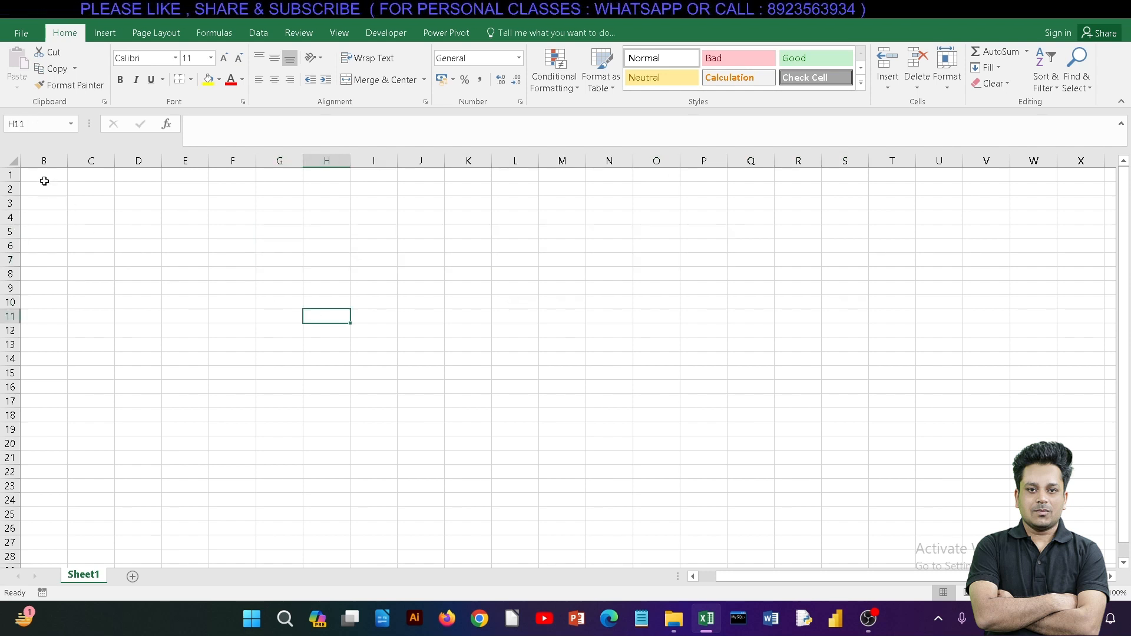
left_click_drag(45, 175, 147, 533)
scroll(144, 431, "down", 4)
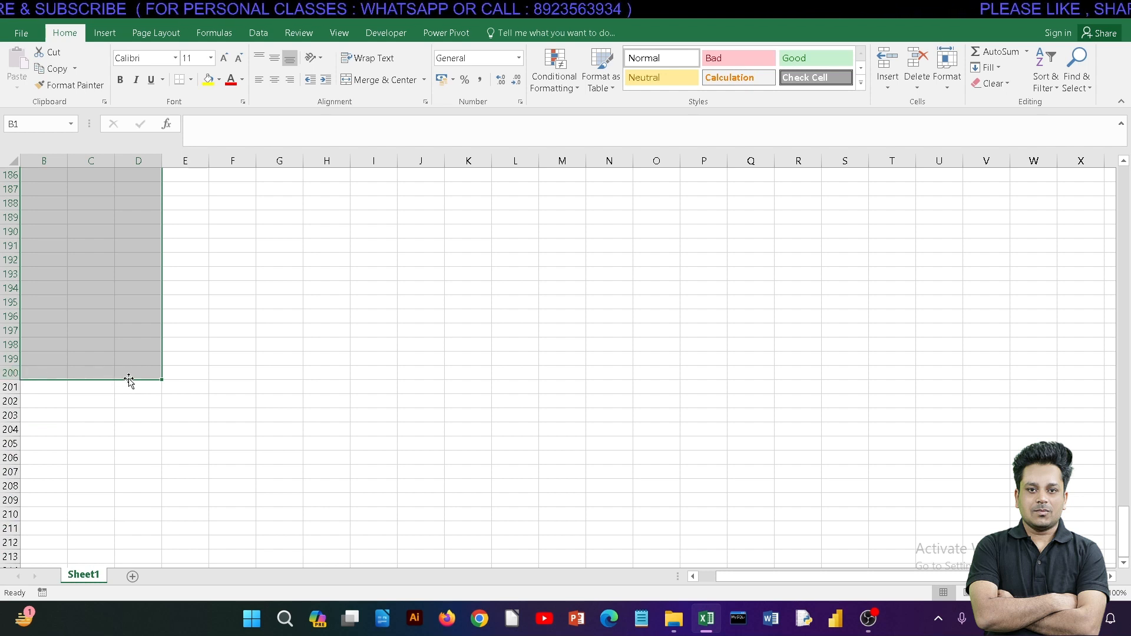
scroll(183, 380, "up", 20)
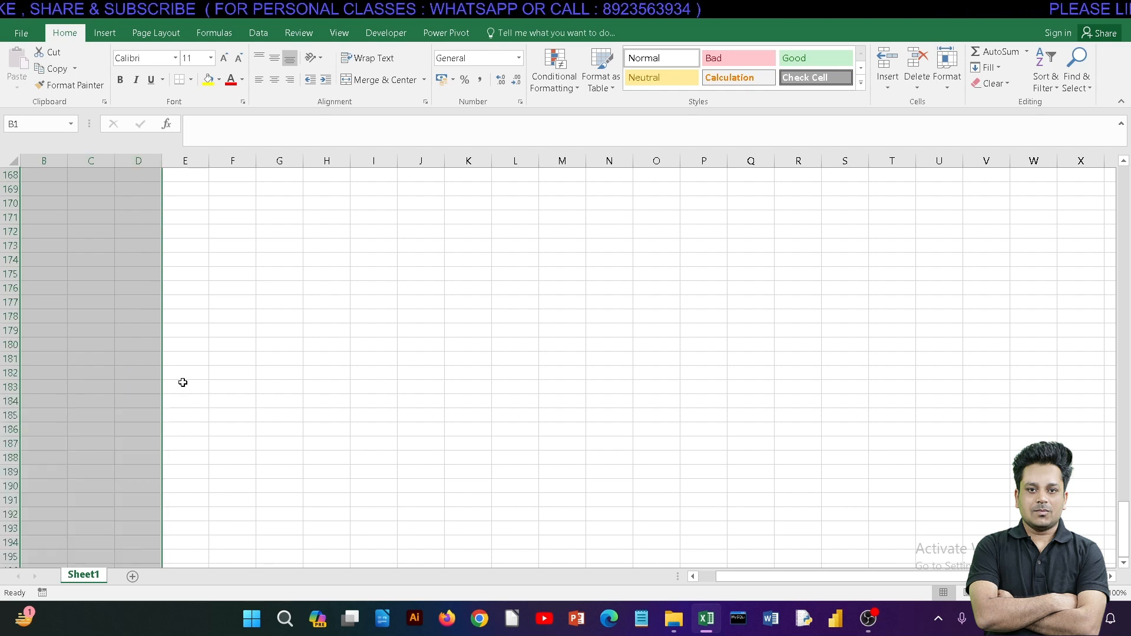
scroll(187, 369, "up", 19)
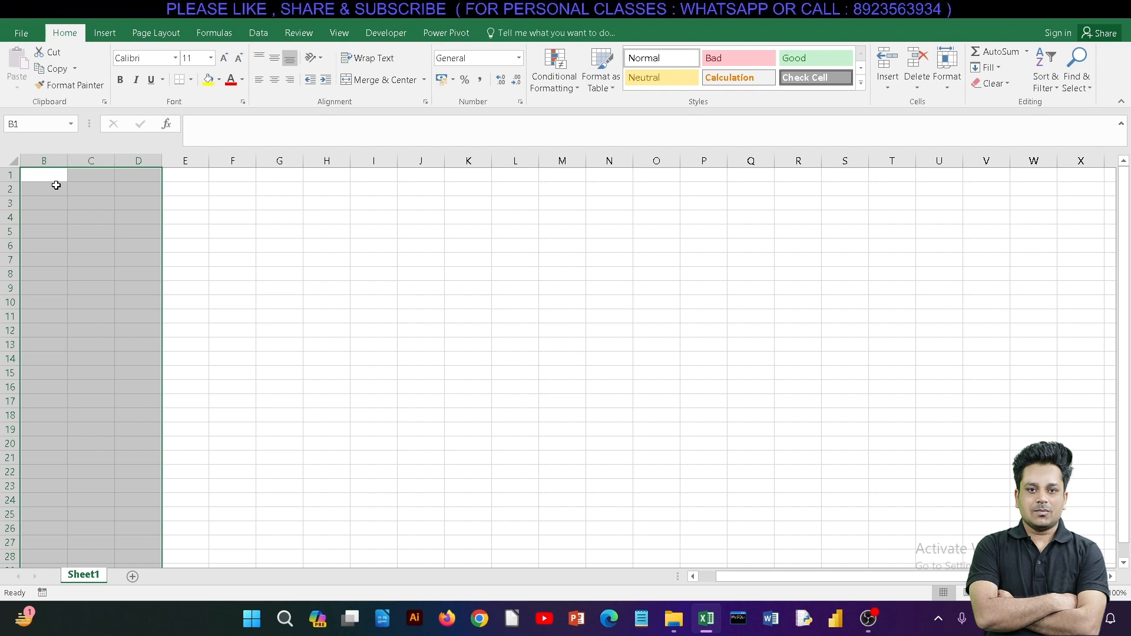
left_click(270, 247)
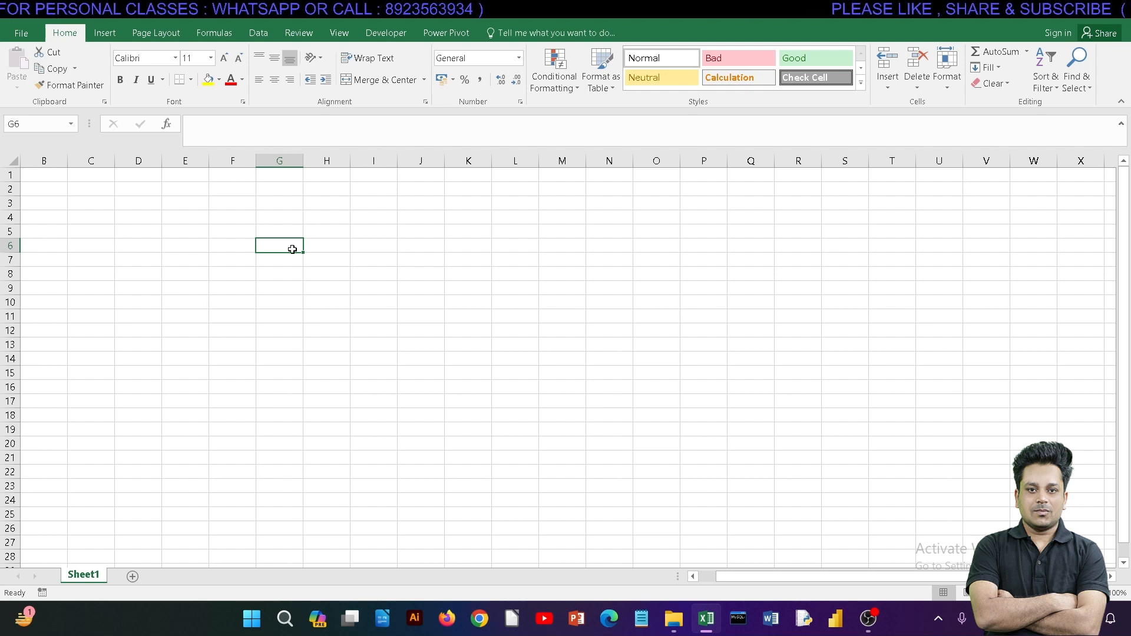
type("n")
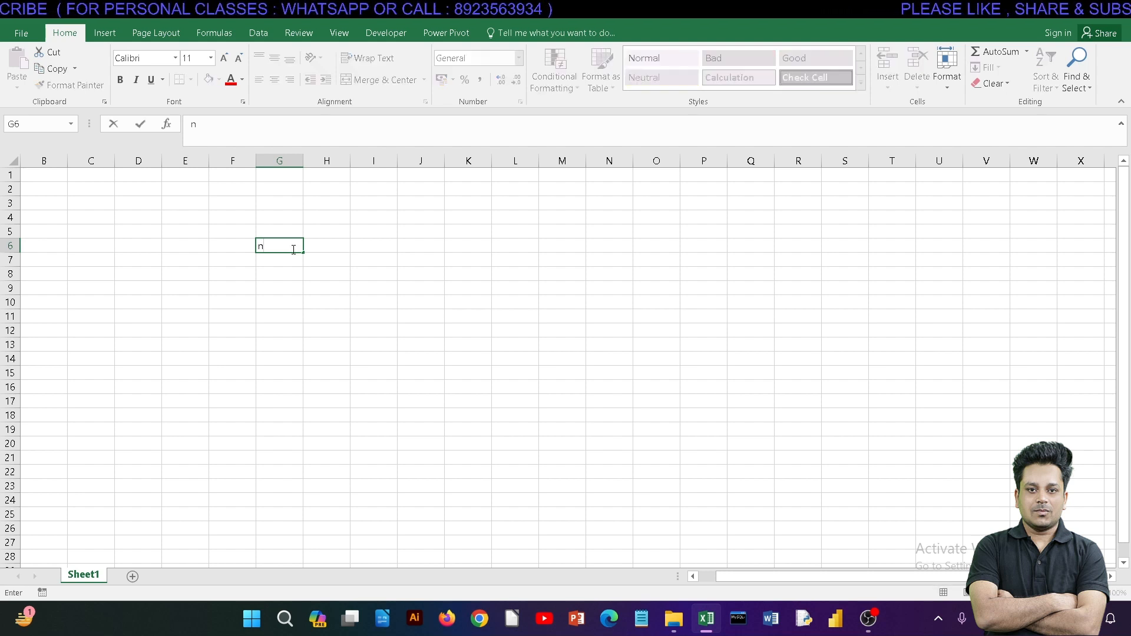
key("BackSpace")
left_click(136, 207)
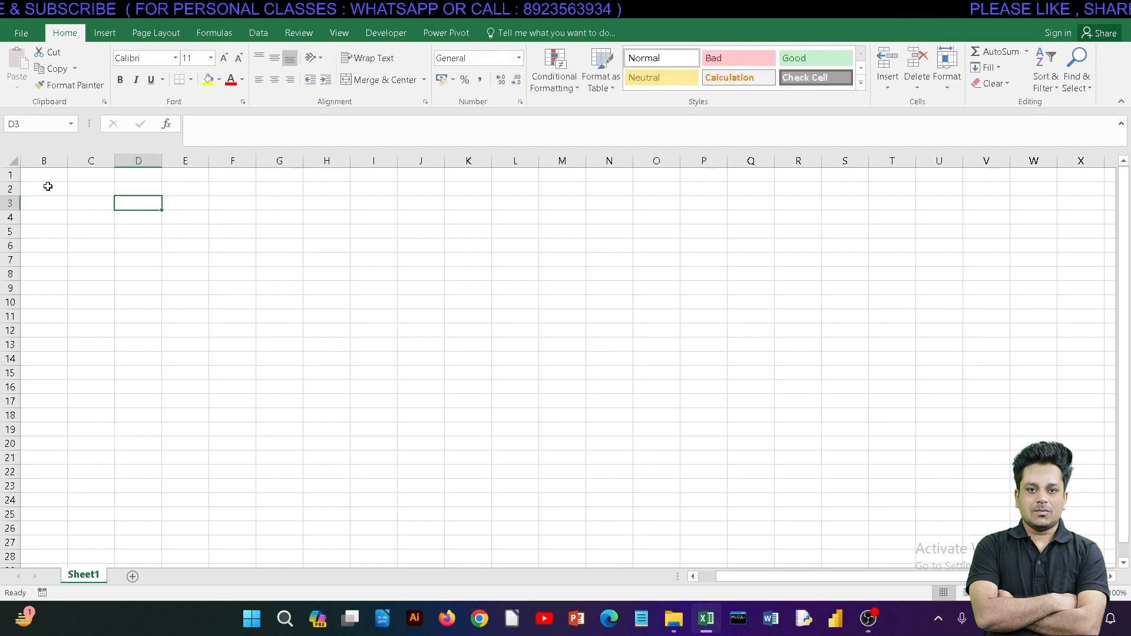
left_click_drag(46, 175, 249, 183)
left_click_drag(245, 254, 565, 394)
left_click(595, 430)
Step: Enter the column headings NAME in cell F6 and CLASS in cell G6, in capital letters
left_click(239, 246)
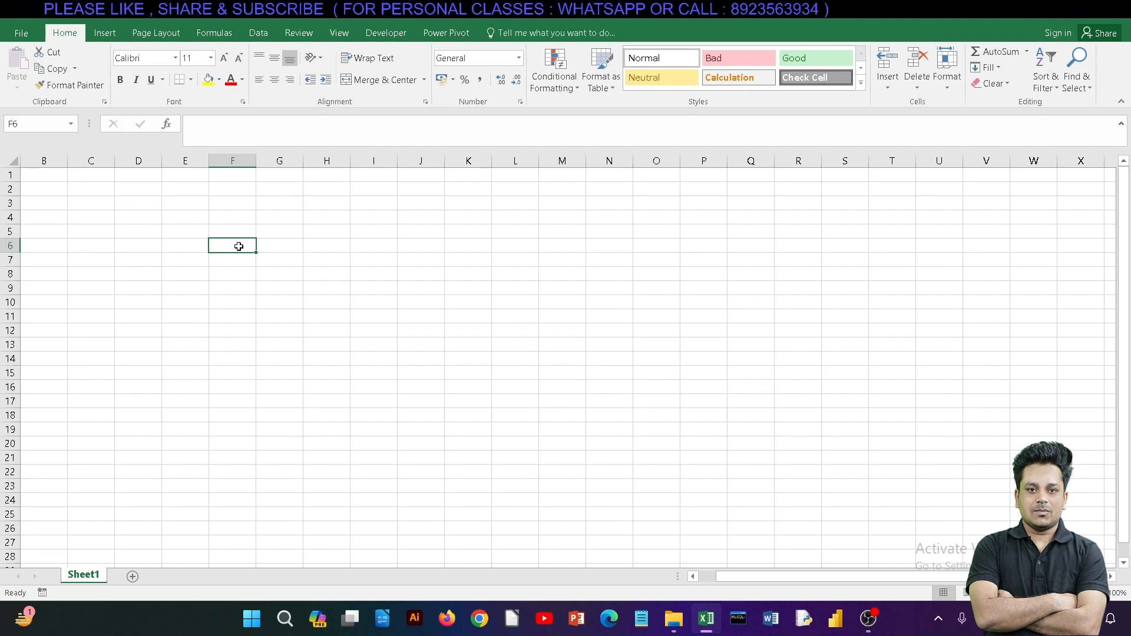
type("name")
key("BackSpace")
key("BackSpace")
key("BackSpace")
key("BackSpace")
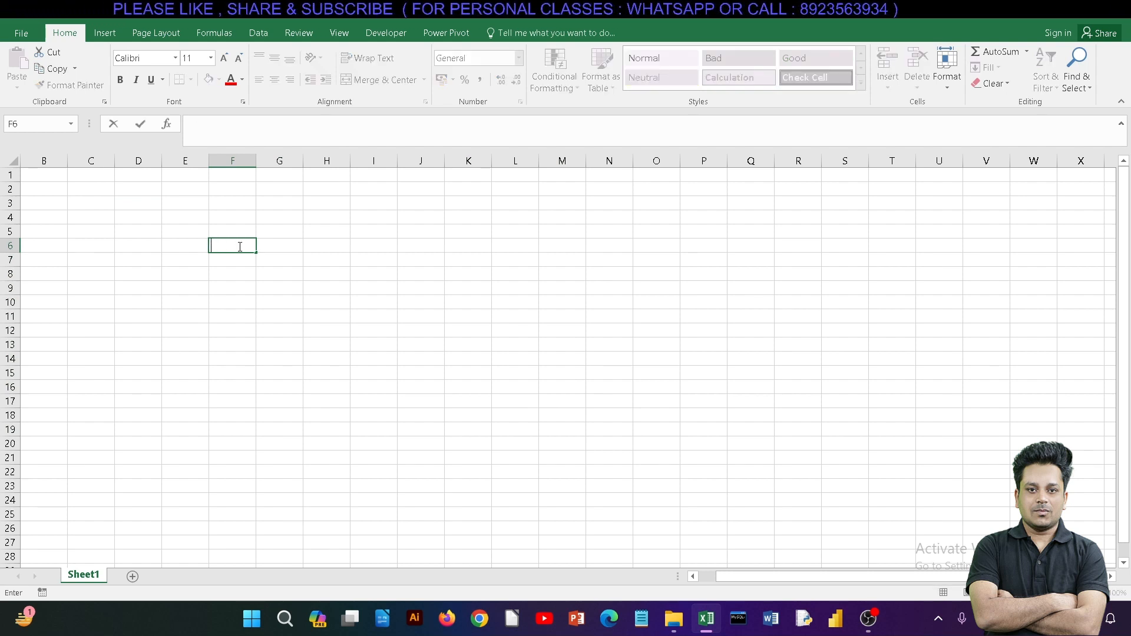
type("NAME")
key("Tab")
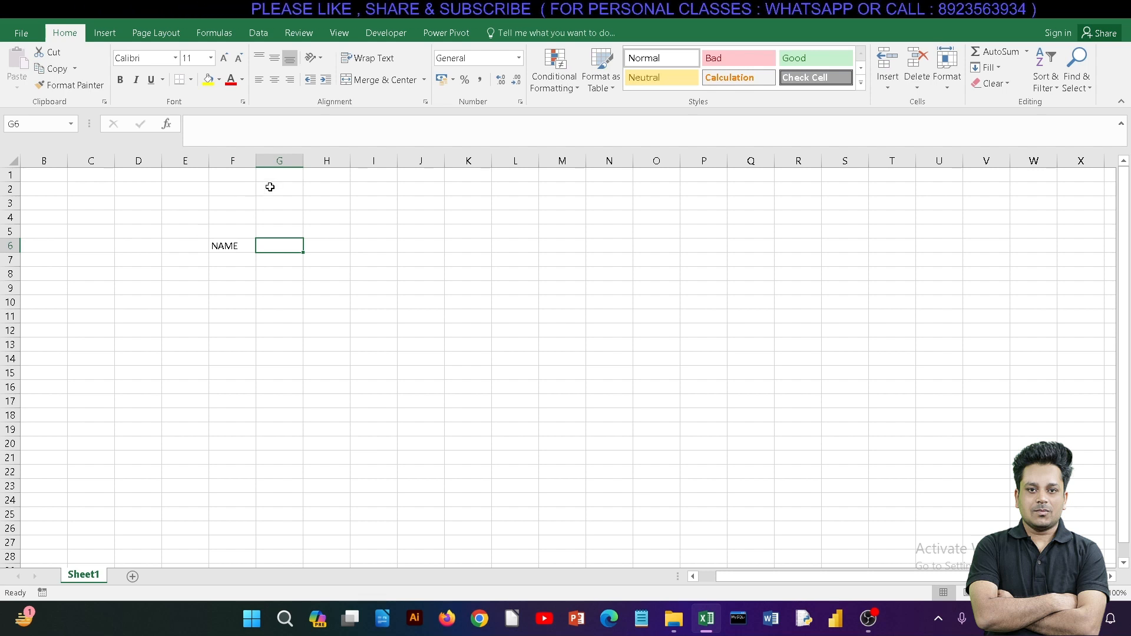
type("CLASS")
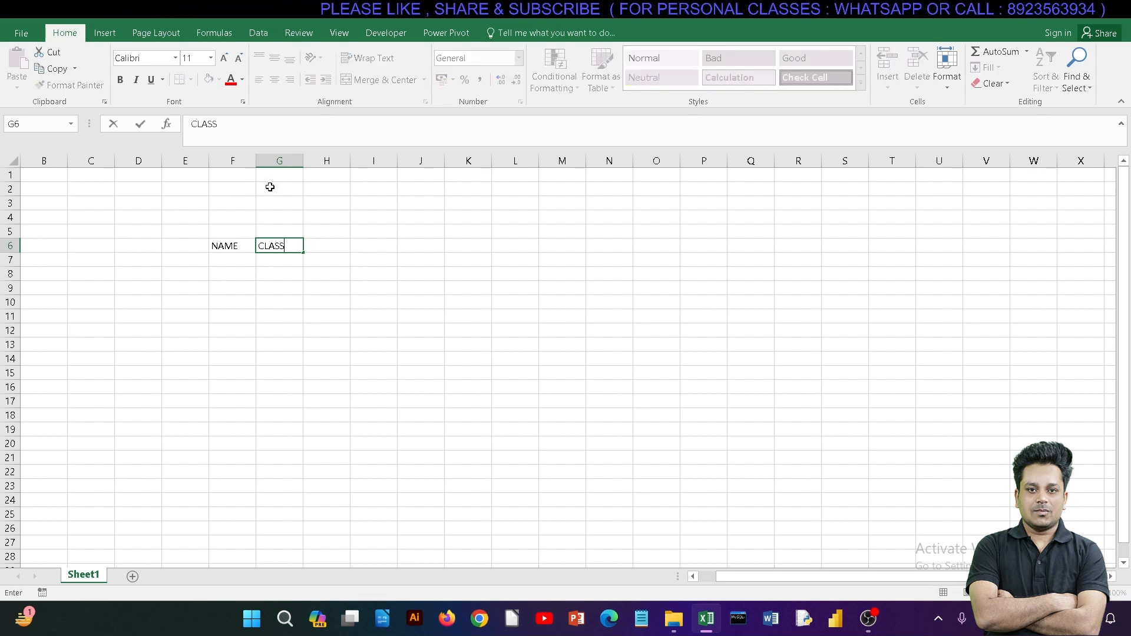
key("Tab")
type("RANK")
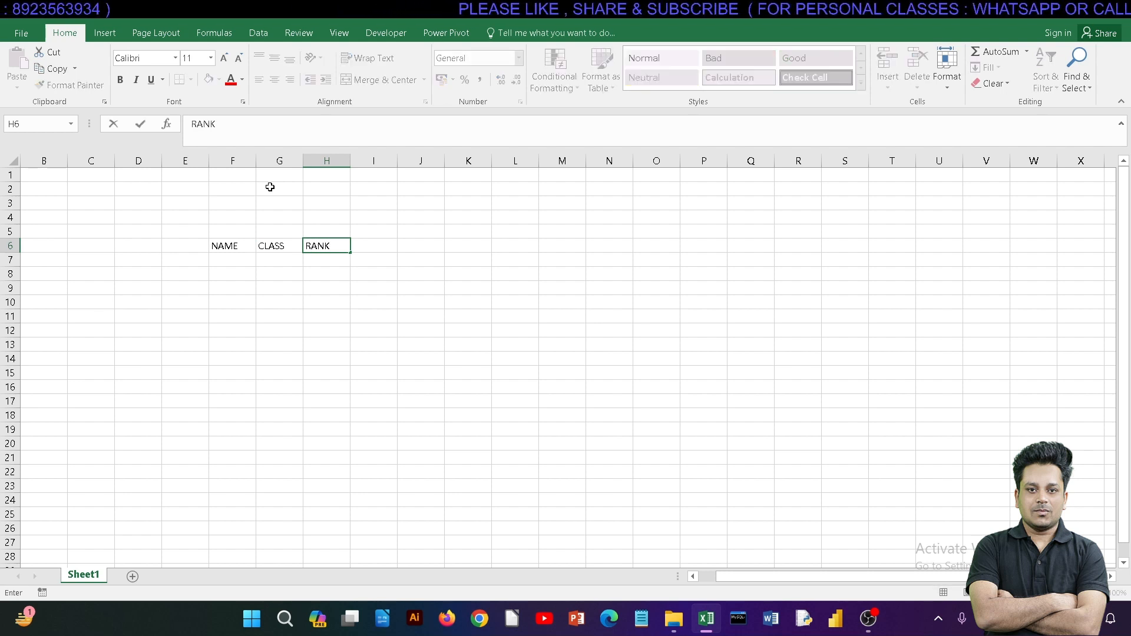
key("BackSpace")
key("BackSpace")
key("BackSpace")
key("BackSpace")
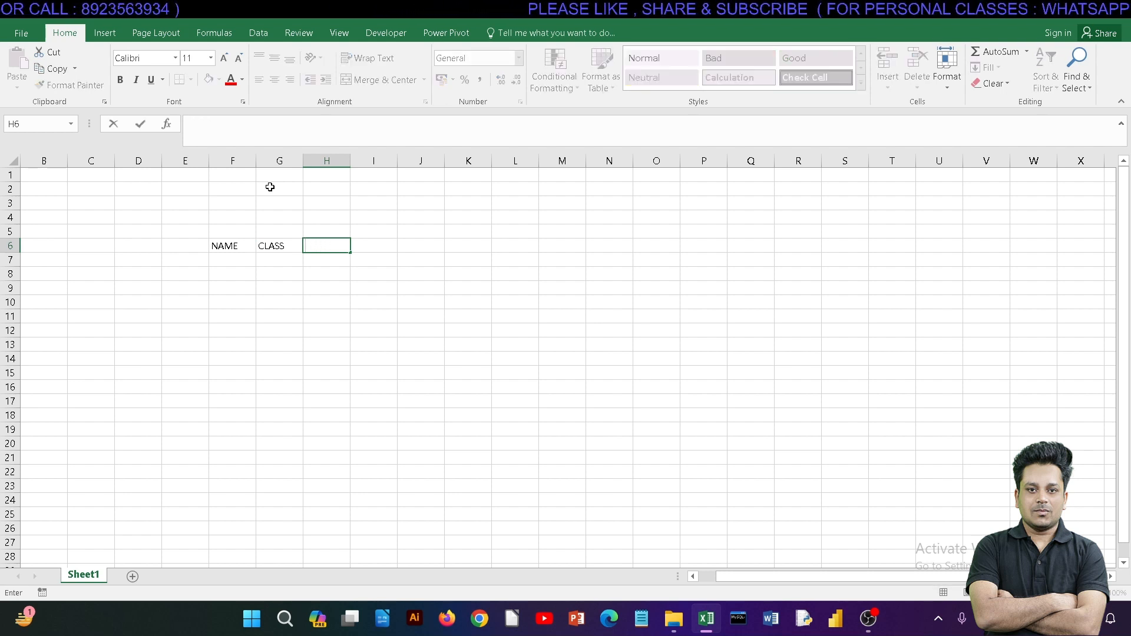
Step: Enter the heading PERCENTAGE in cell H6 and widen column H so the whole word fits
type("PERCENTAGE")
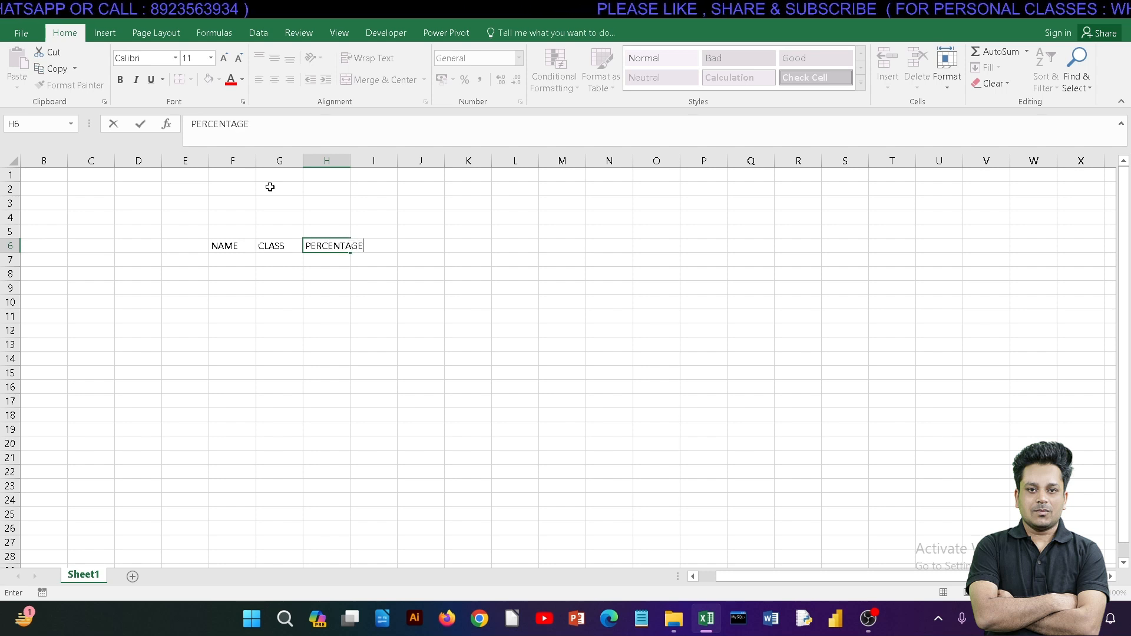
left_click(414, 260)
left_click(349, 250)
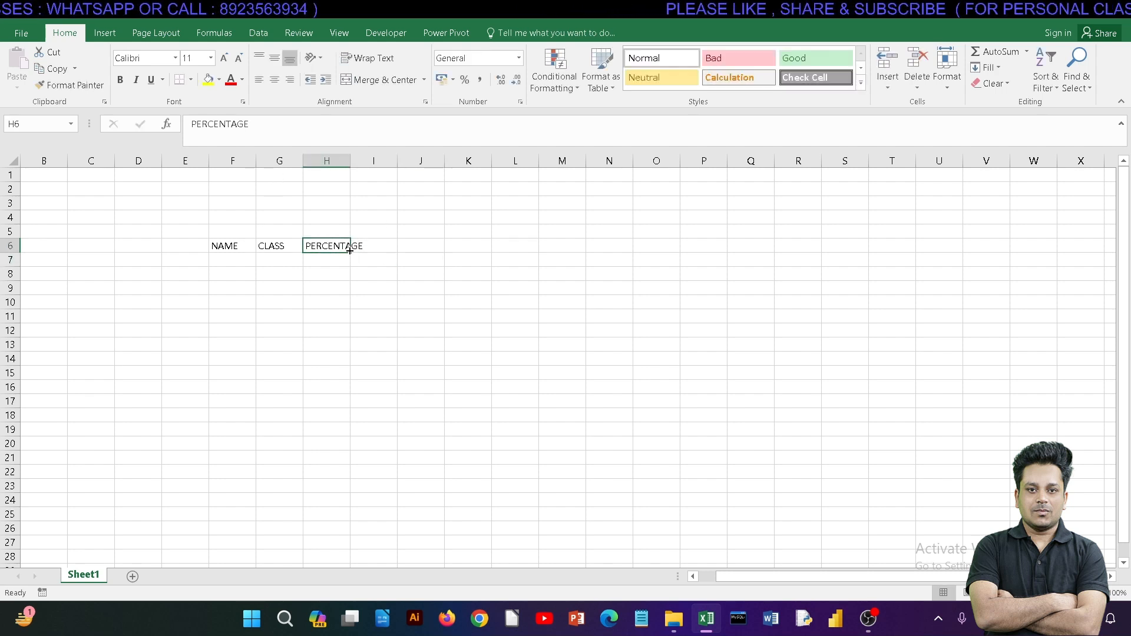
left_click_drag(350, 163, 367, 165)
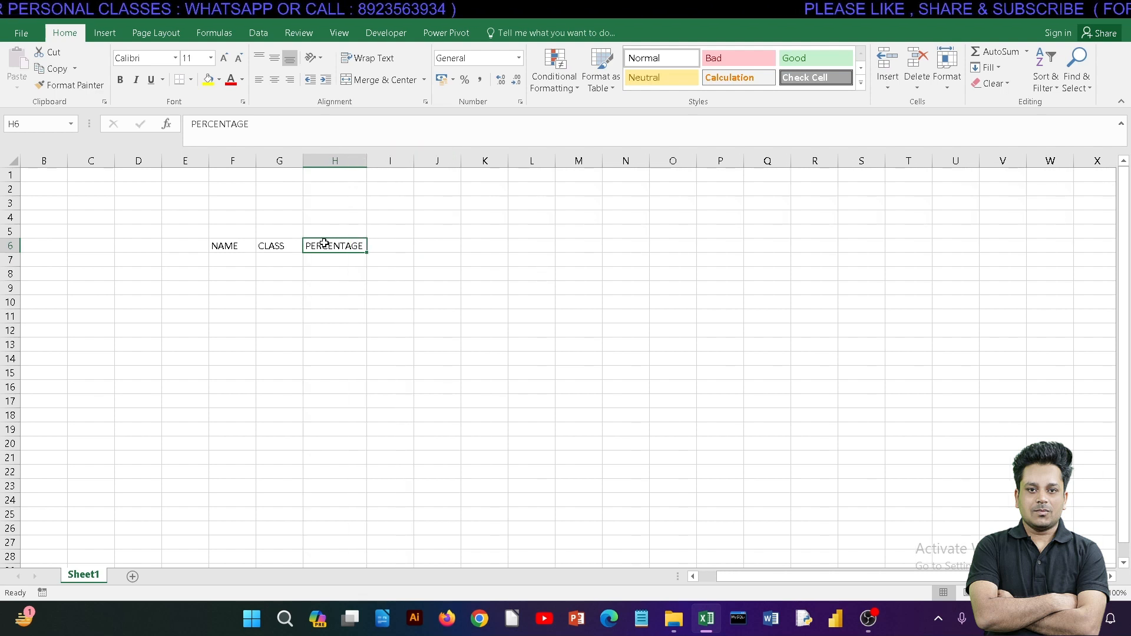
Step: Enter the heading CITY in cell I6 to complete the table's header row
left_click(380, 245)
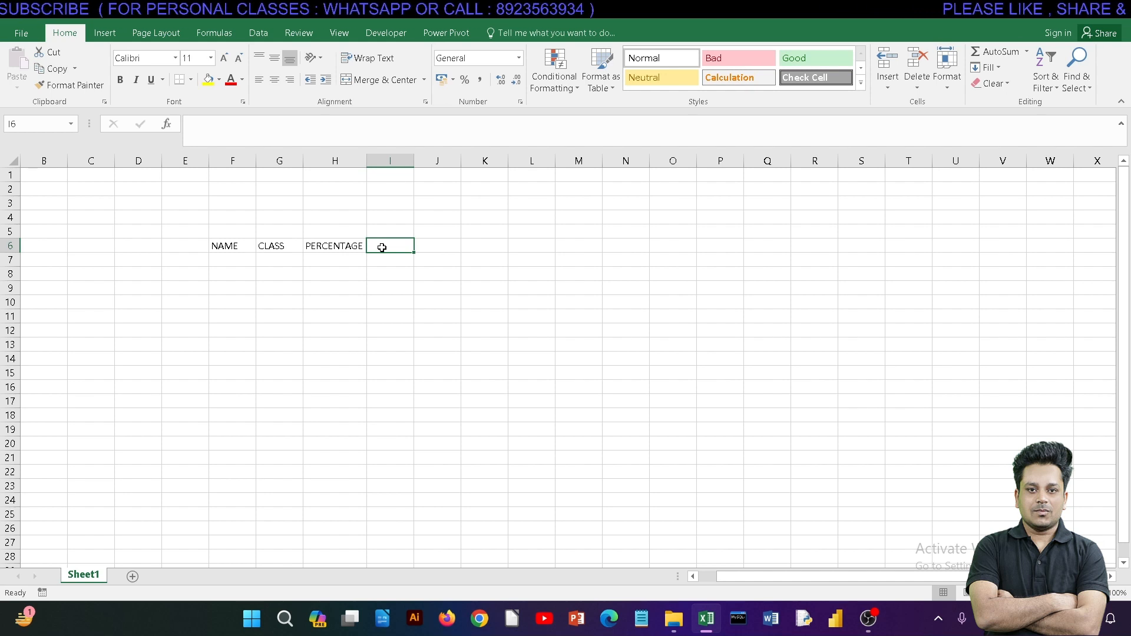
type("CITY")
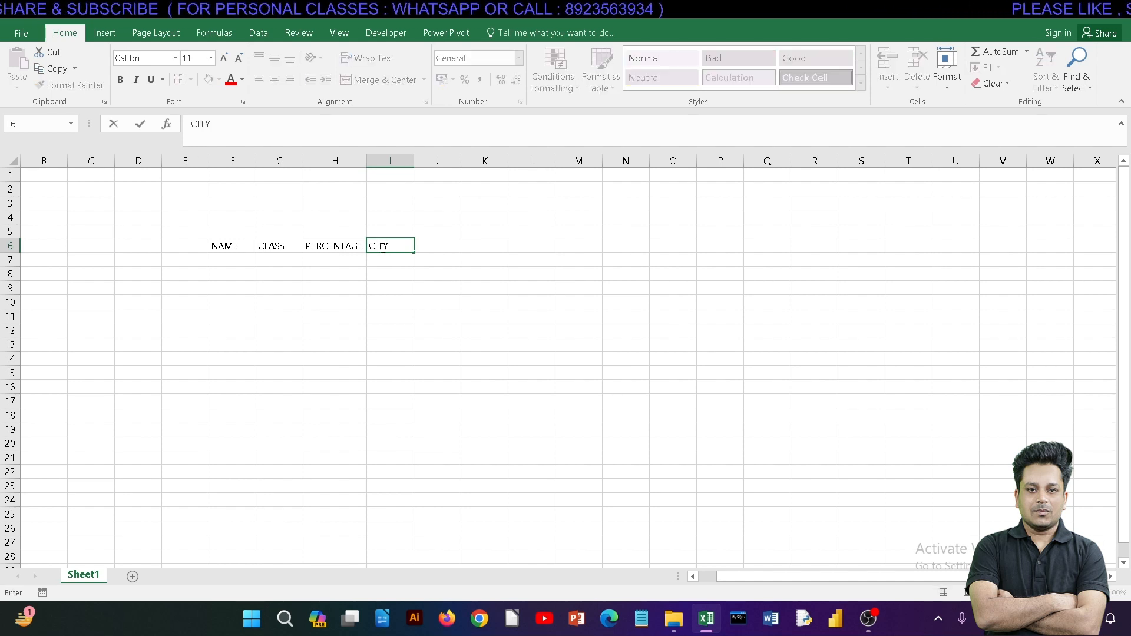
key("Return")
left_click(393, 244)
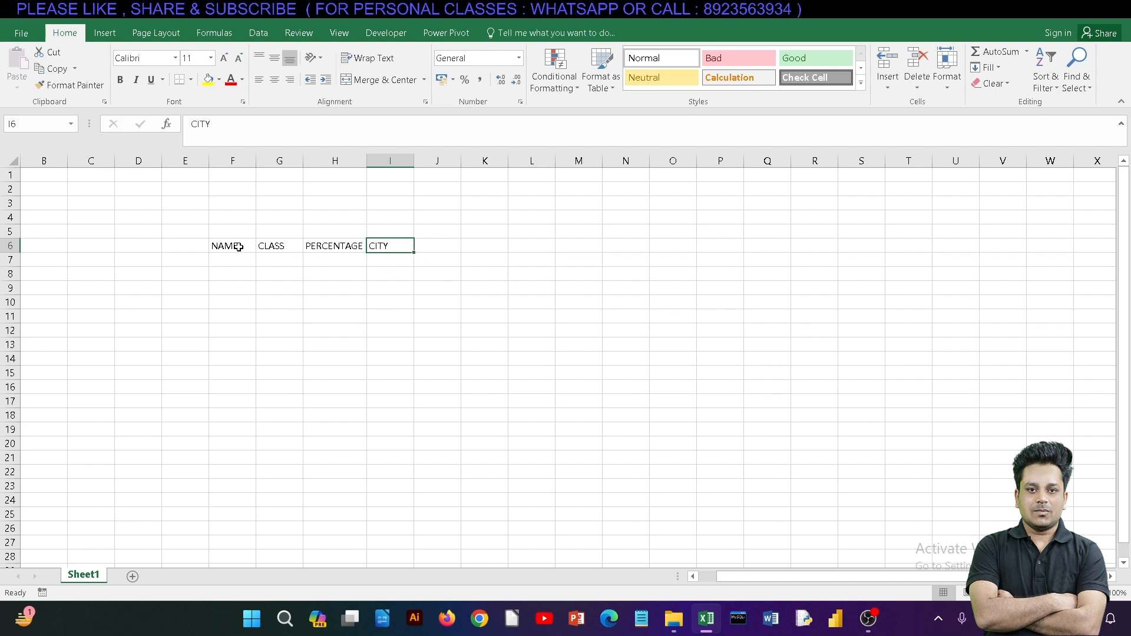
left_click_drag(238, 246, 385, 245)
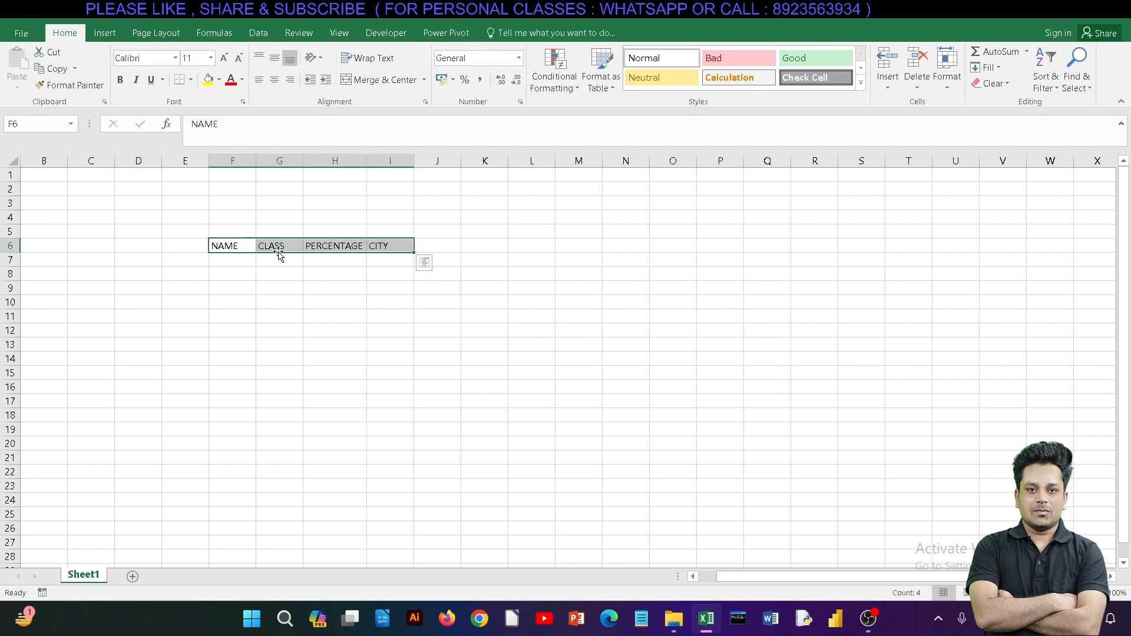
left_click_drag(224, 245, 384, 250)
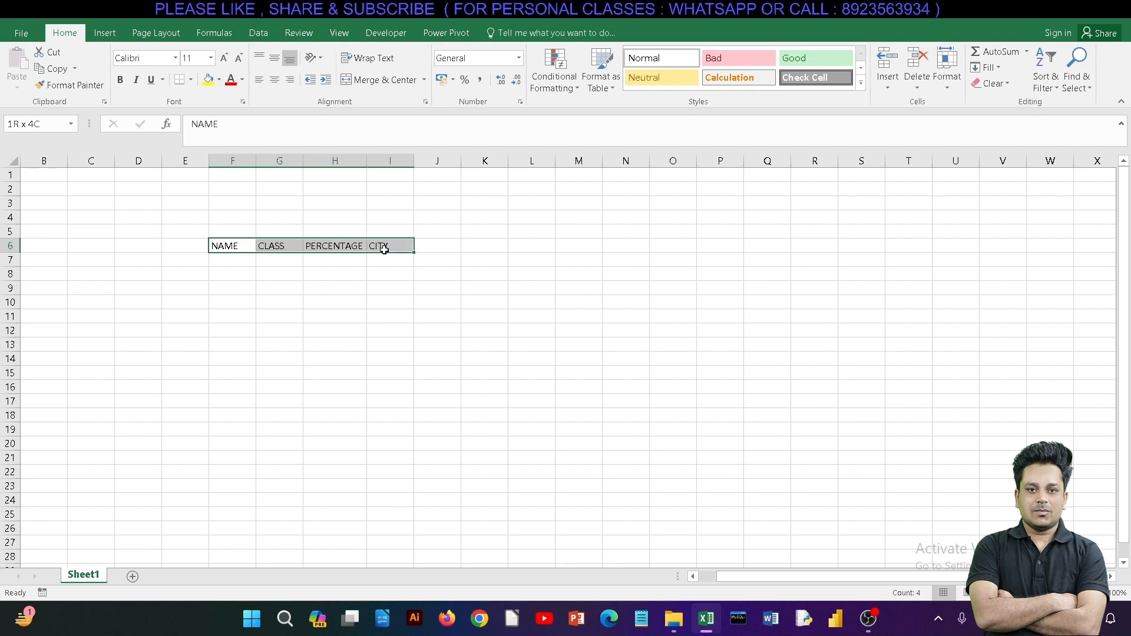
left_click_drag(240, 259, 384, 348)
left_click(253, 274)
Step: Enter the first two students' names under the NAME heading, in cells F7 and F8
left_click(231, 256)
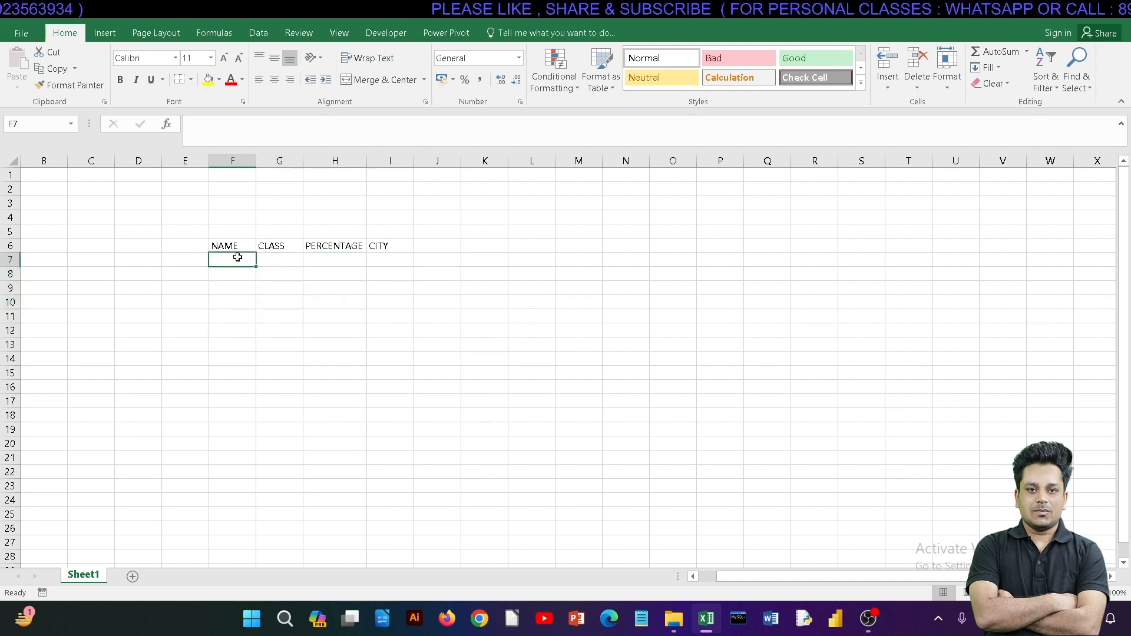
type("ROHIT")
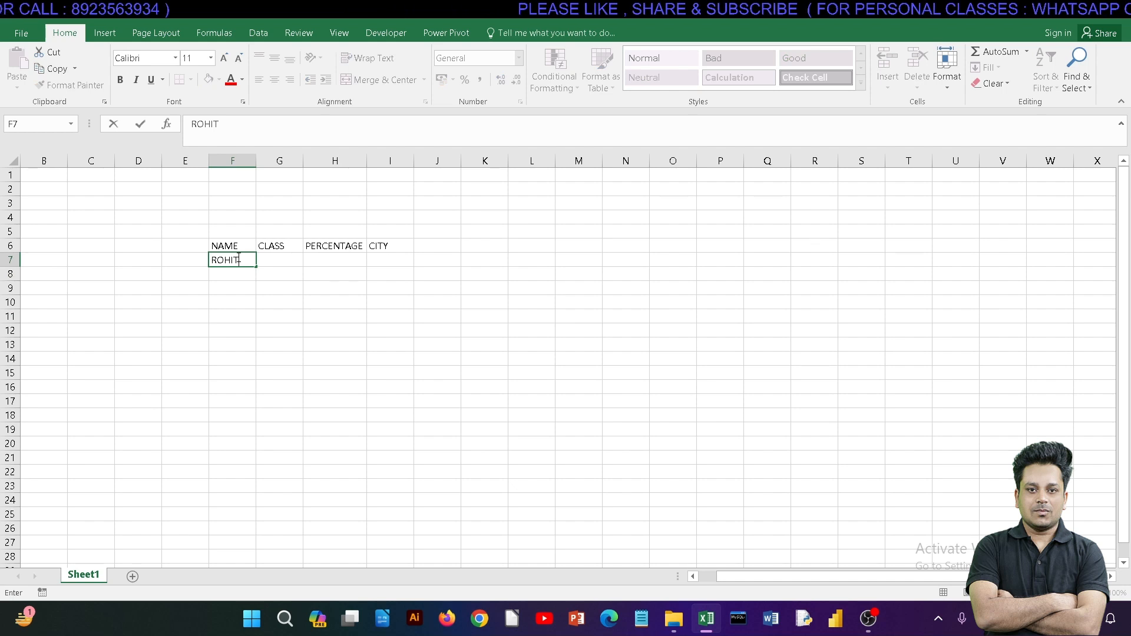
key("Return")
type("AMAN")
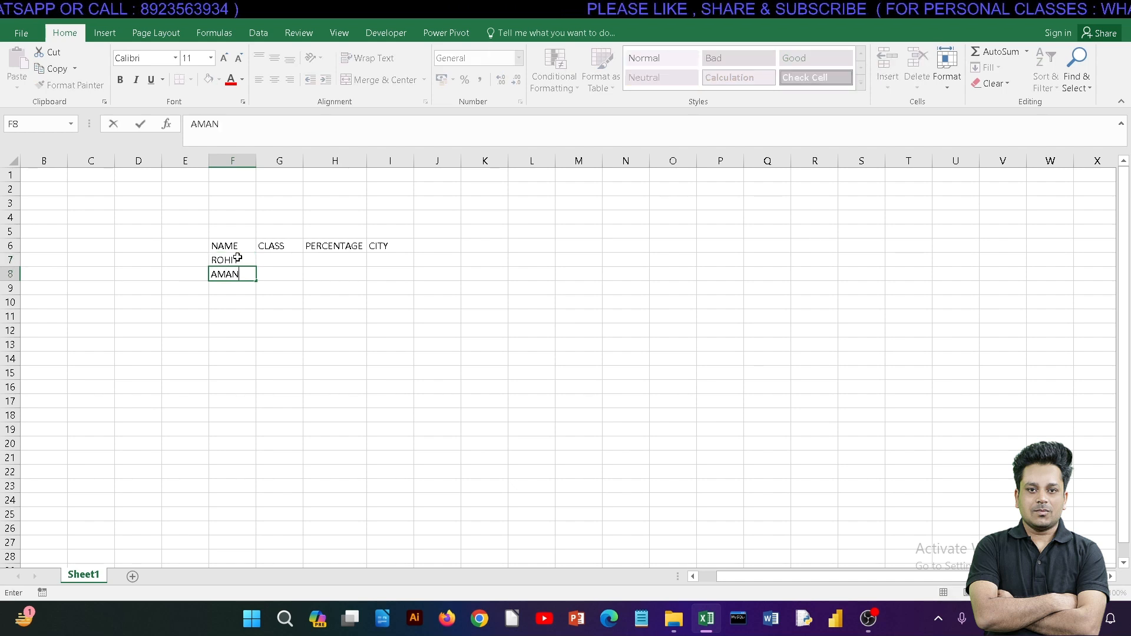
key("Return")
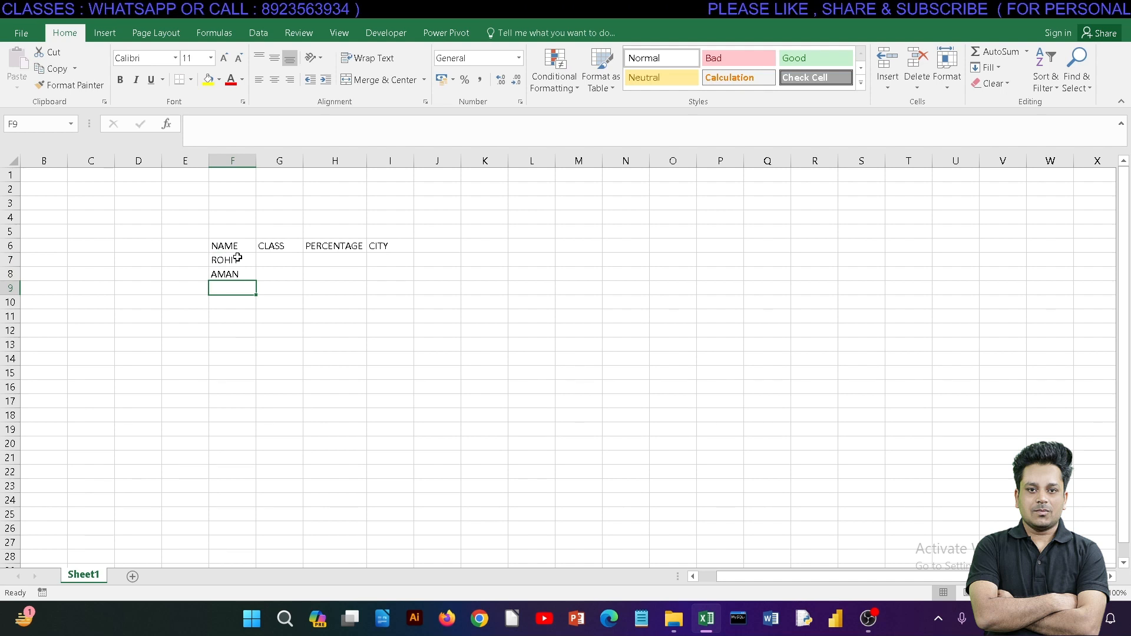
left_click(238, 260)
left_click(245, 247)
left_click(280, 248)
left_click(323, 251)
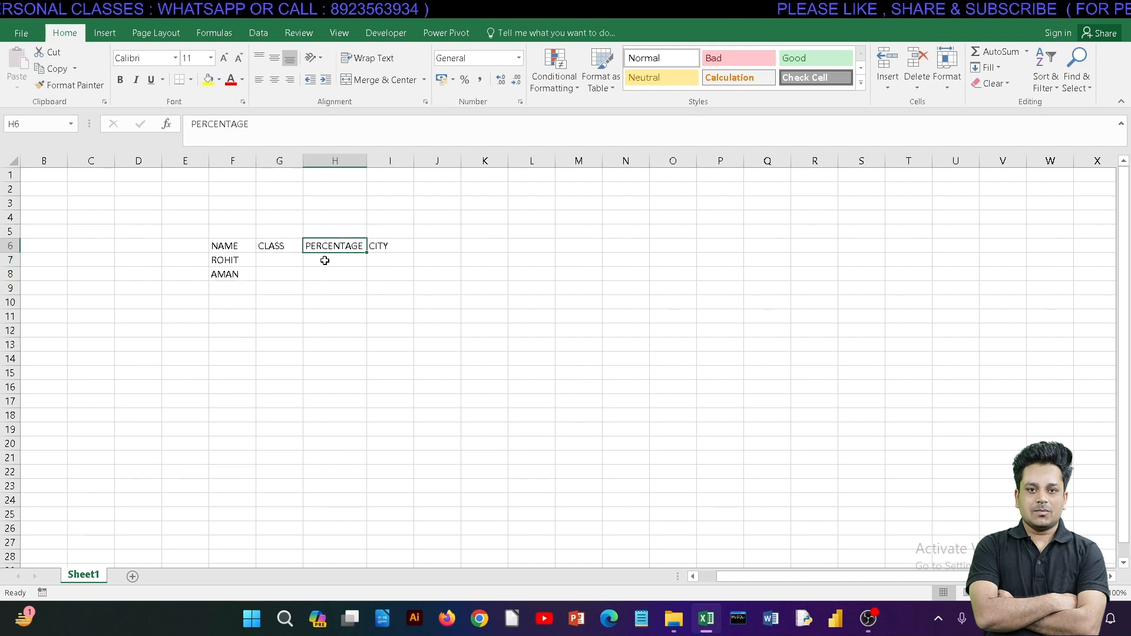
left_click(321, 272)
left_click(278, 316)
Step: Enter the third student's name under the NAME heading, in cell F9
left_click(222, 290)
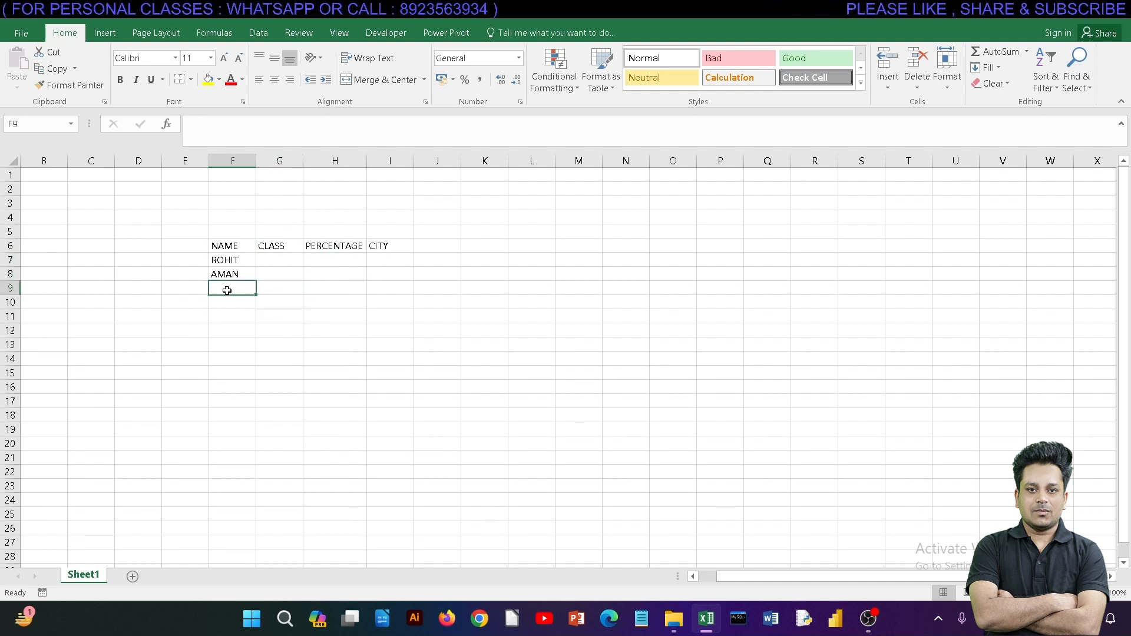
type("SONIA")
key("Return")
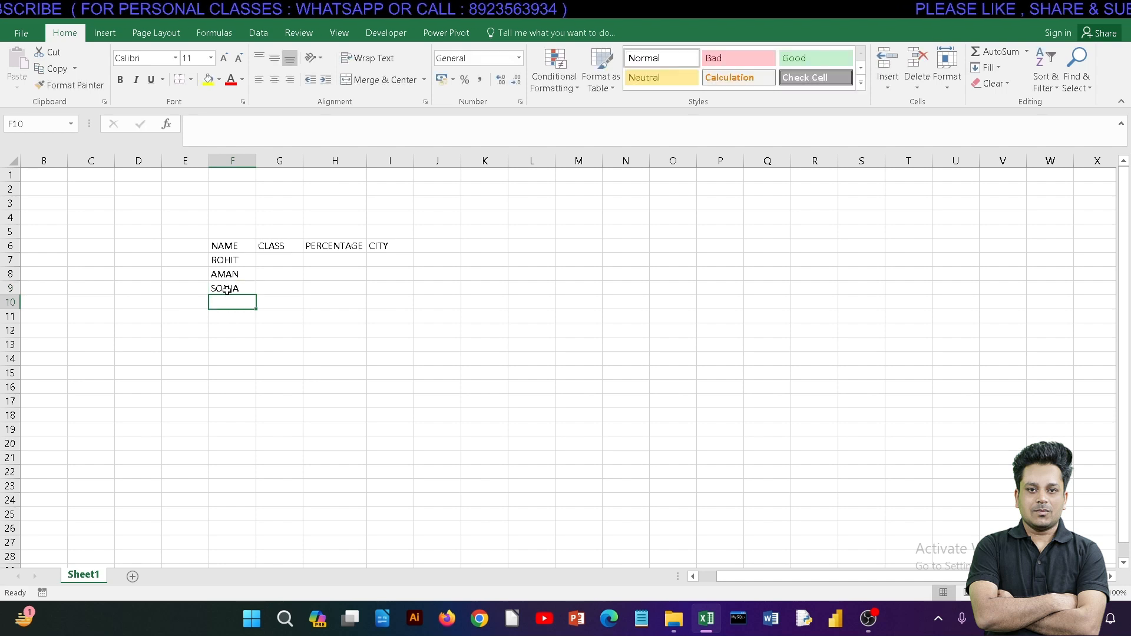
Step: Fill in the CLASS column with 10, 11 and 12 for the three students in cells G7 to G9
key("Up")
key("Up")
key("Up")
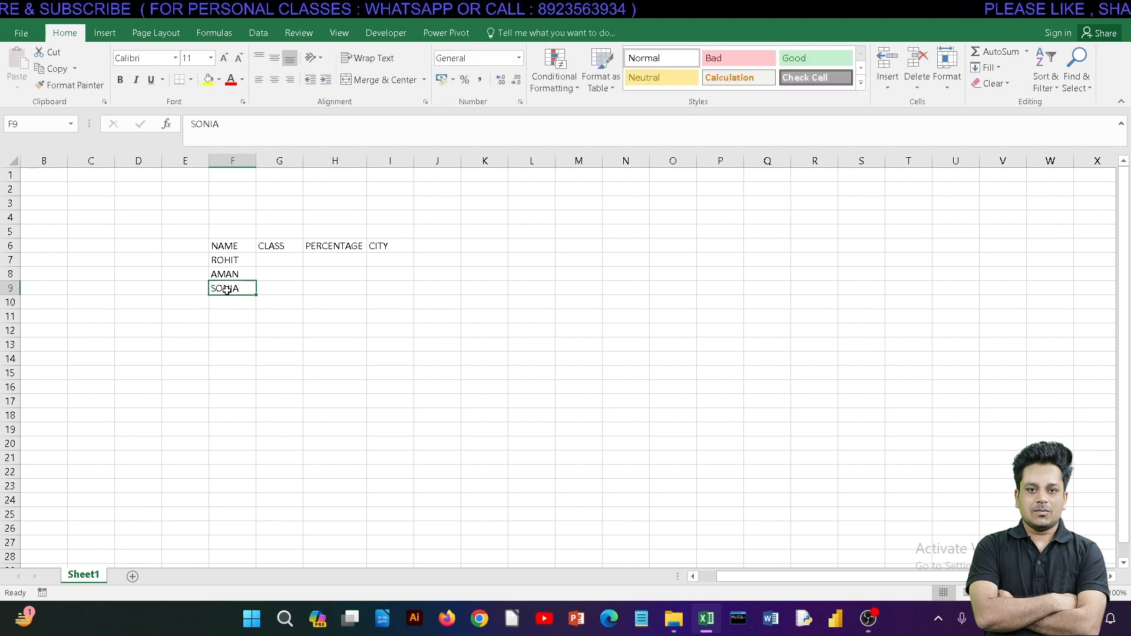
key("Right")
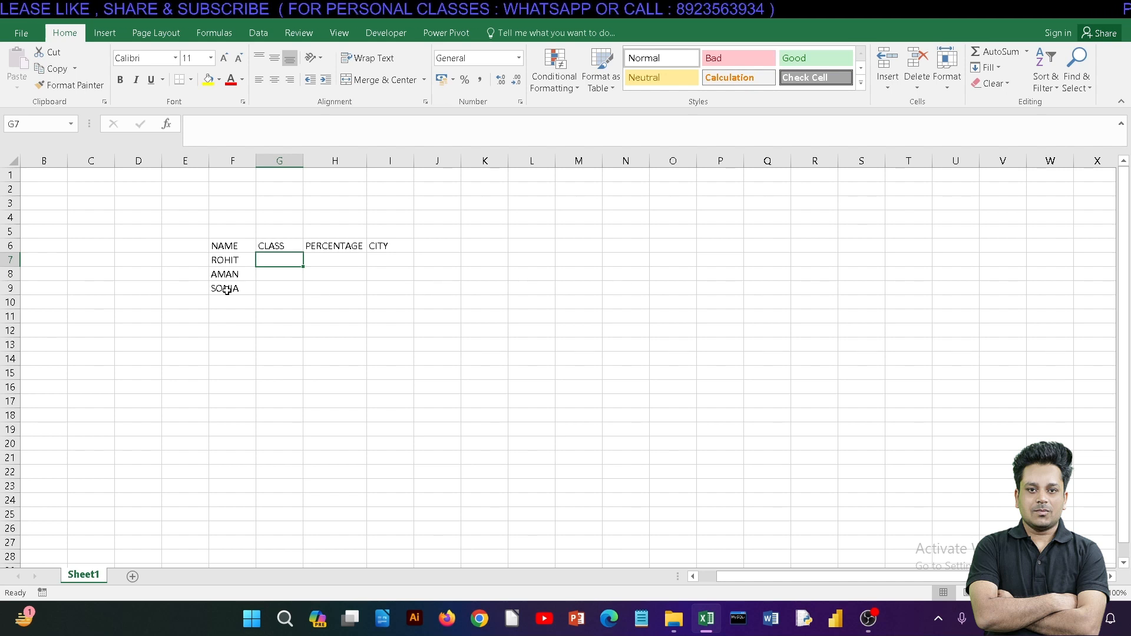
type("10")
key("Return")
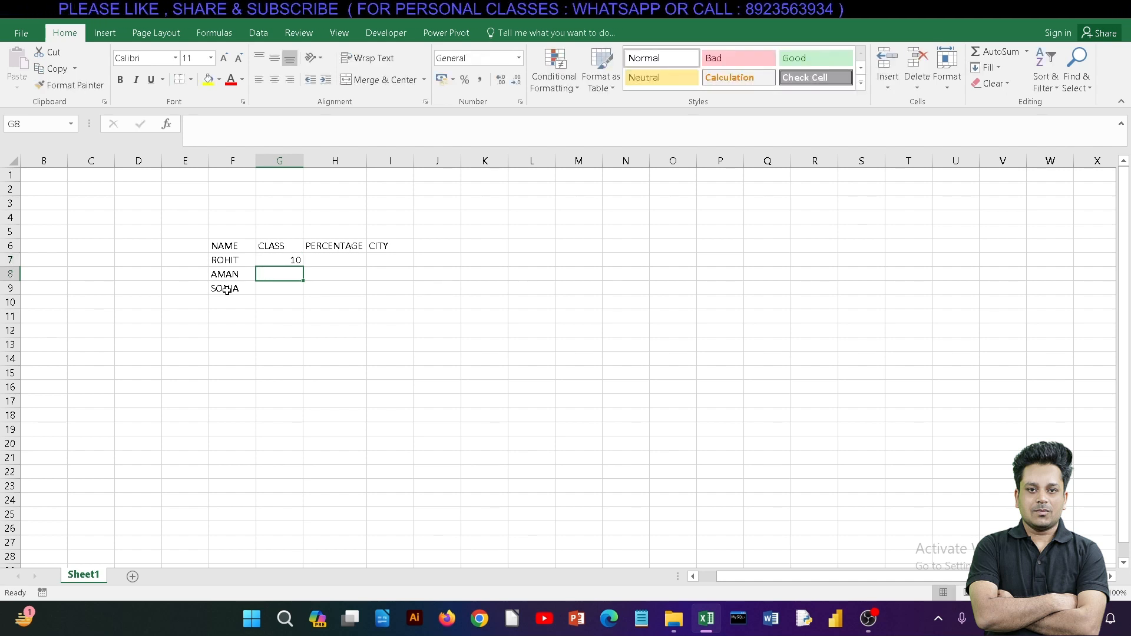
type("11")
key("Return")
type("1")
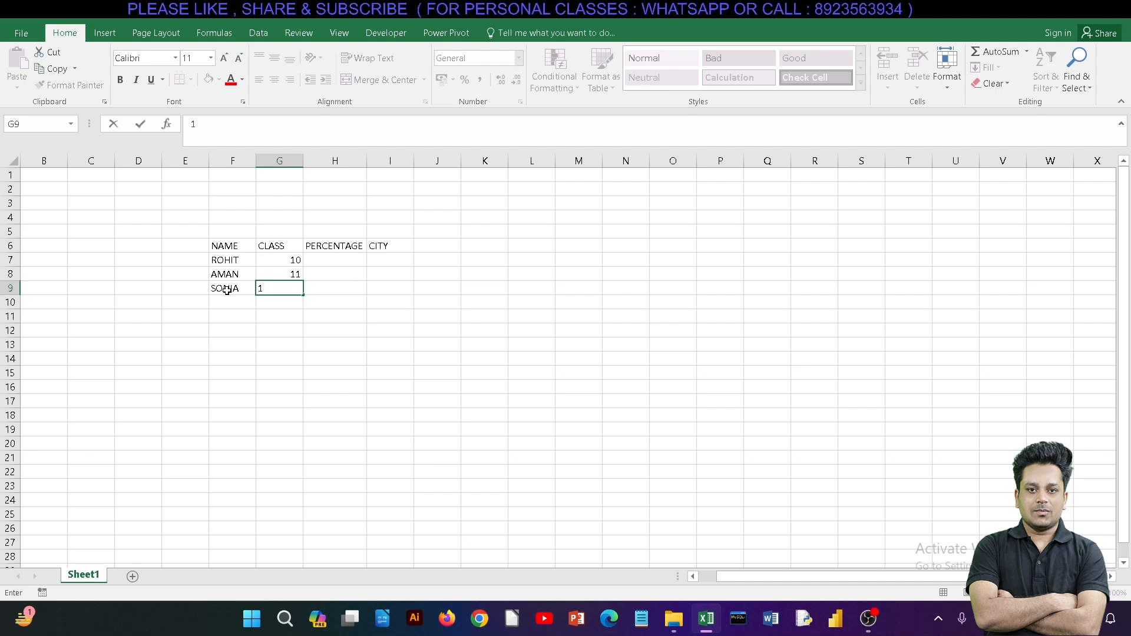
type("2")
key("Right")
Step: Fill in the PERCENTAGE column with 99.89, 98.1 and 99 in cells H7 to H9
key("Up")
key("Up")
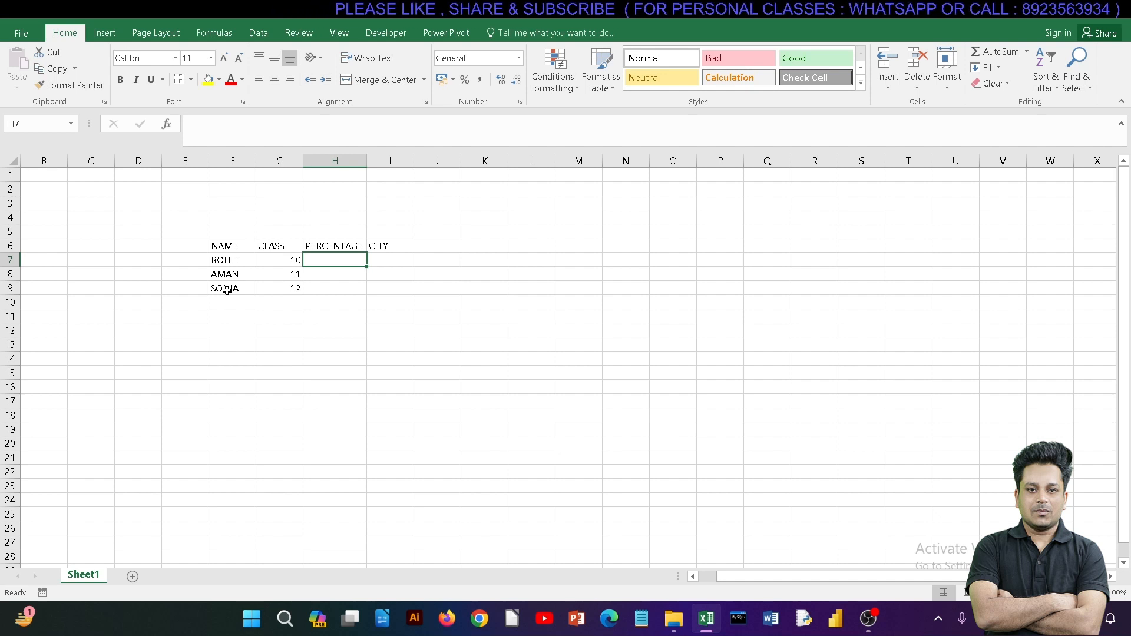
type("99")
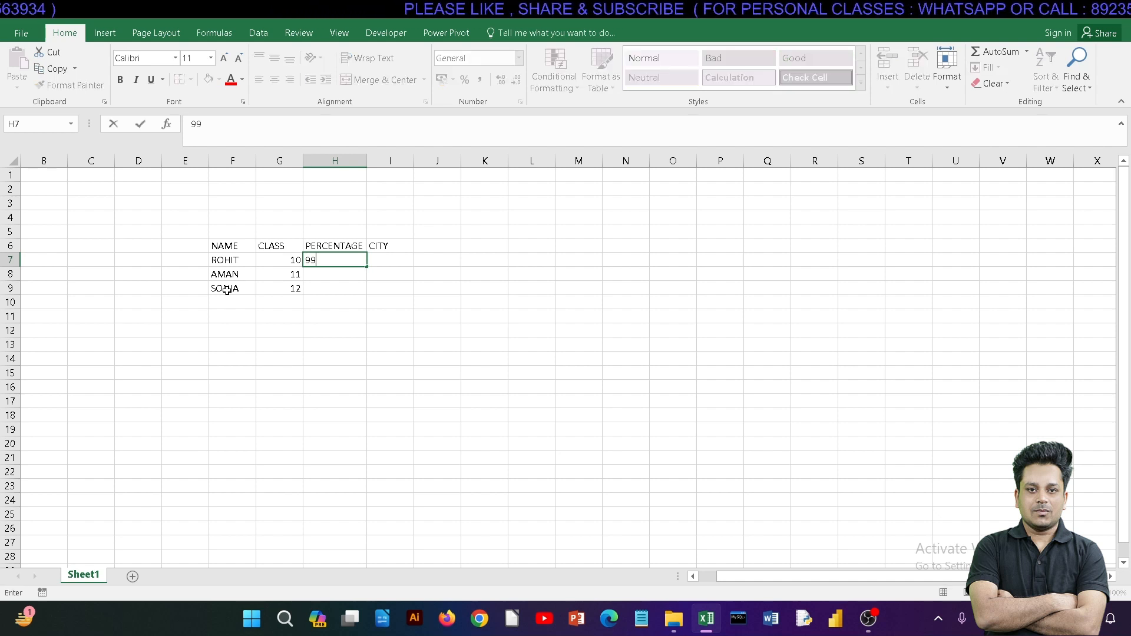
type(".89")
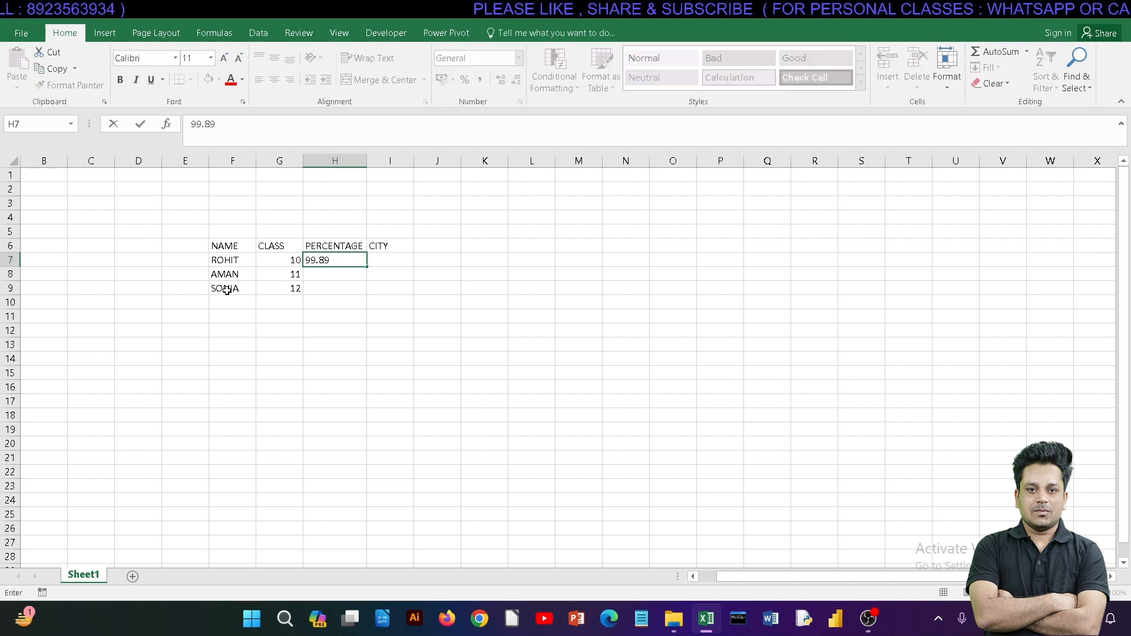
key("Return")
type("98")
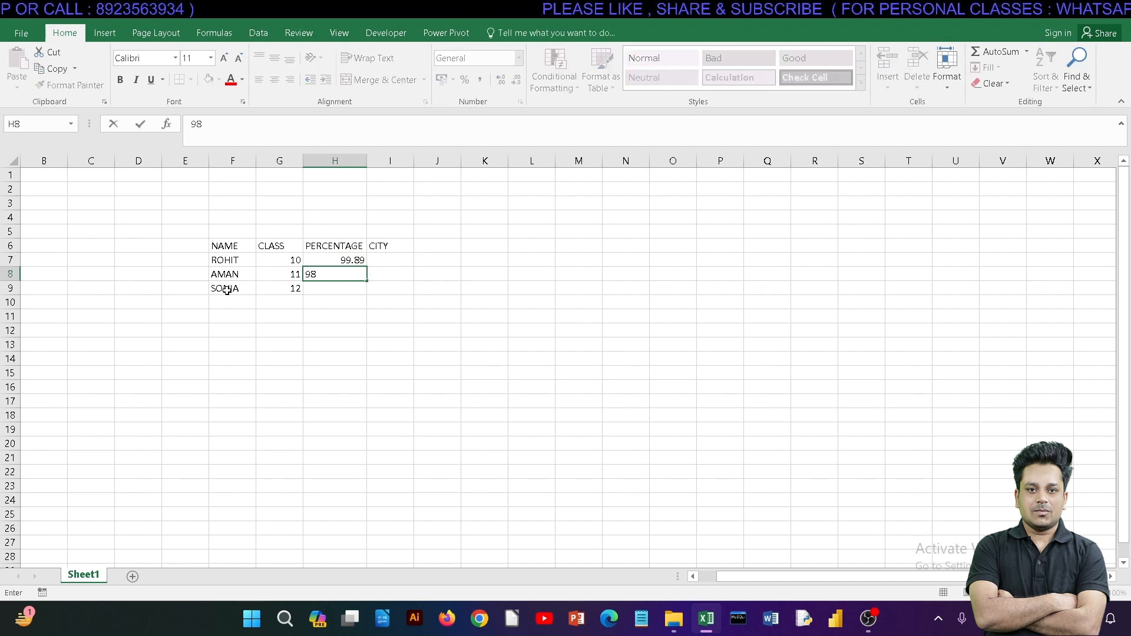
type(".1")
key("Return")
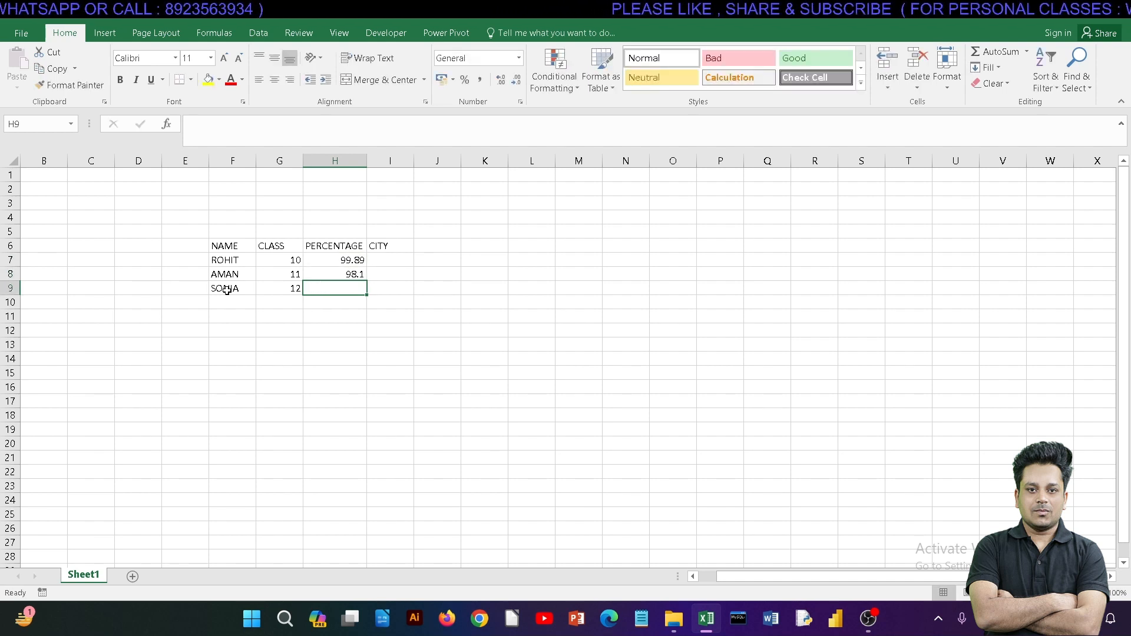
type("99")
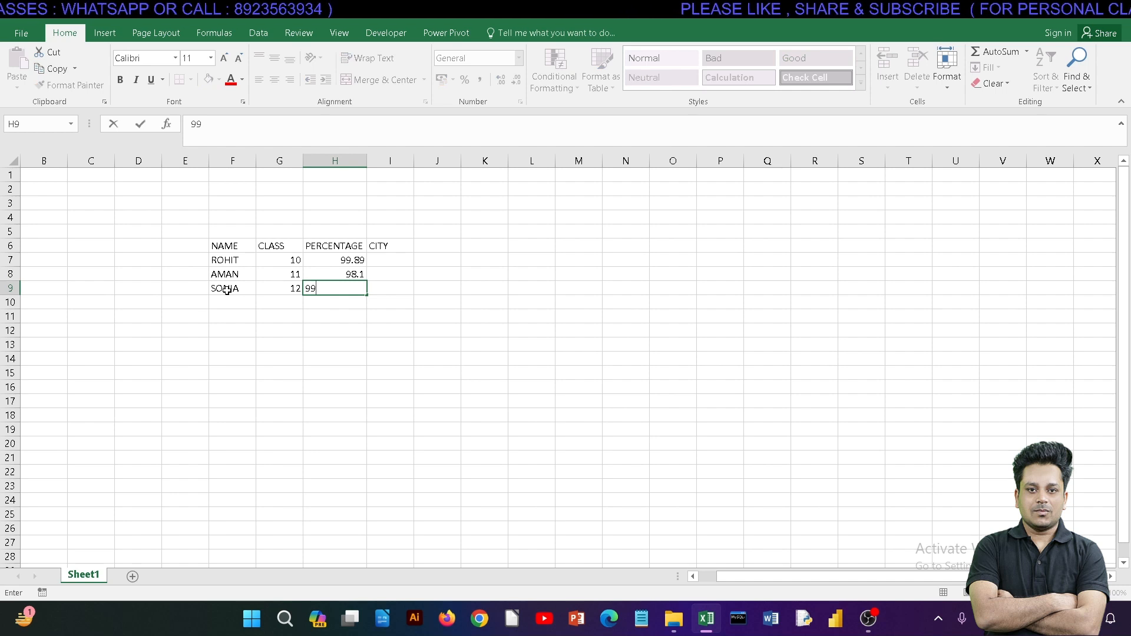
key("Tab")
Step: Replace the heading in cell I6 with ADDRESS and slightly widen column I to fit it
key("Up")
key("Up")
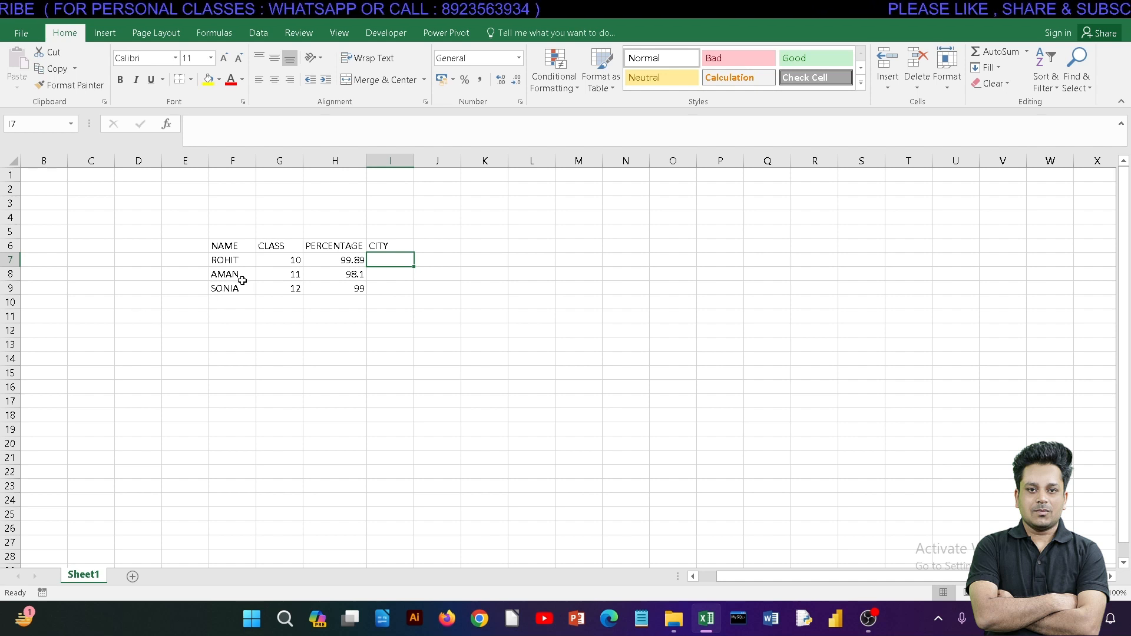
left_click(390, 243)
type("ADDRESS")
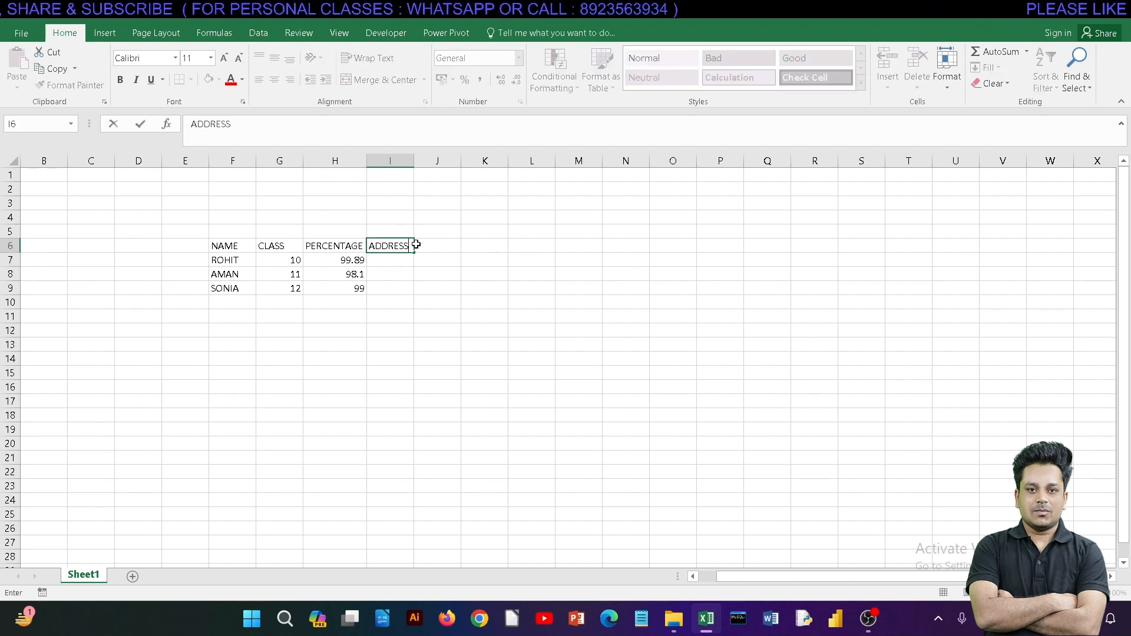
key("Return")
left_click_drag(414, 160, 419, 161)
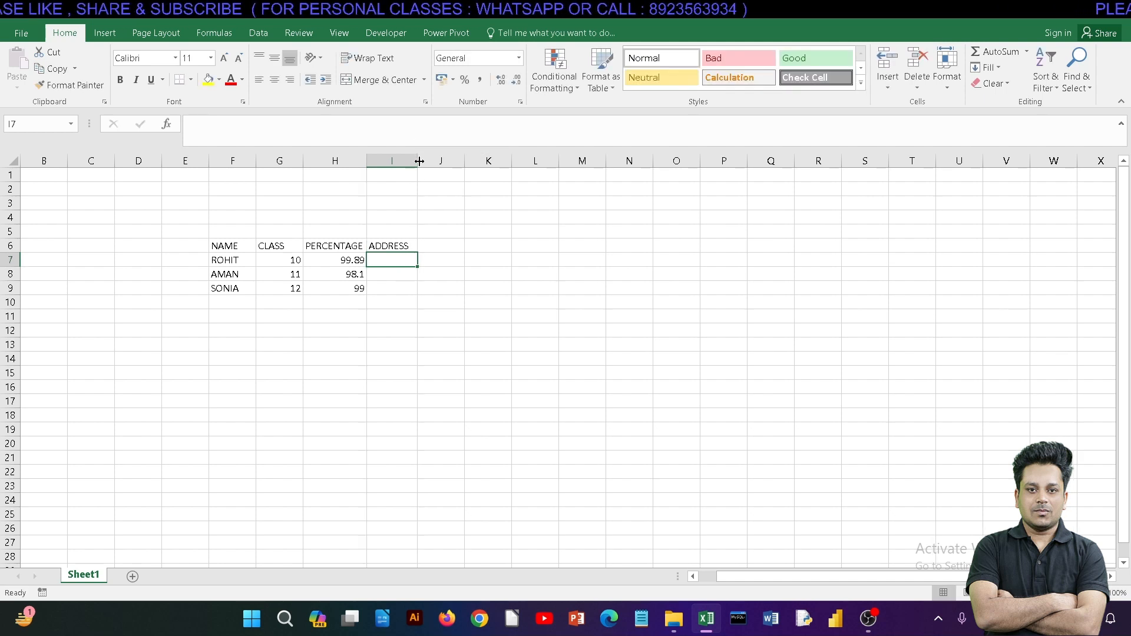
Step: Fill in the ADDRESS column with A, B and C in cells I7 to I9
left_click(400, 244)
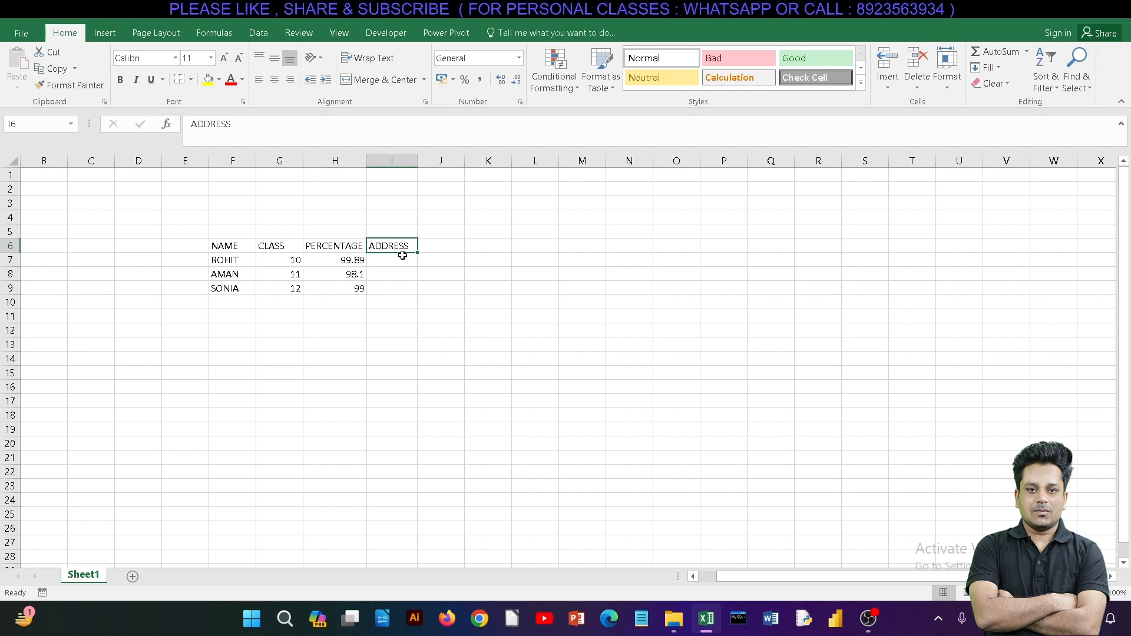
left_click(400, 259)
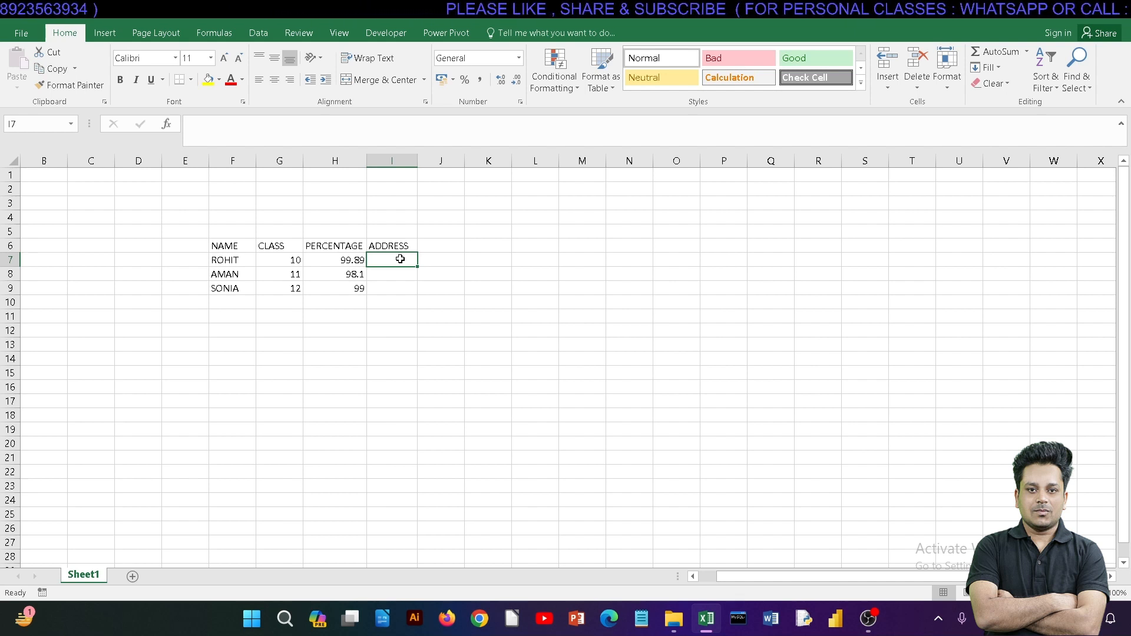
type("A")
key("Return")
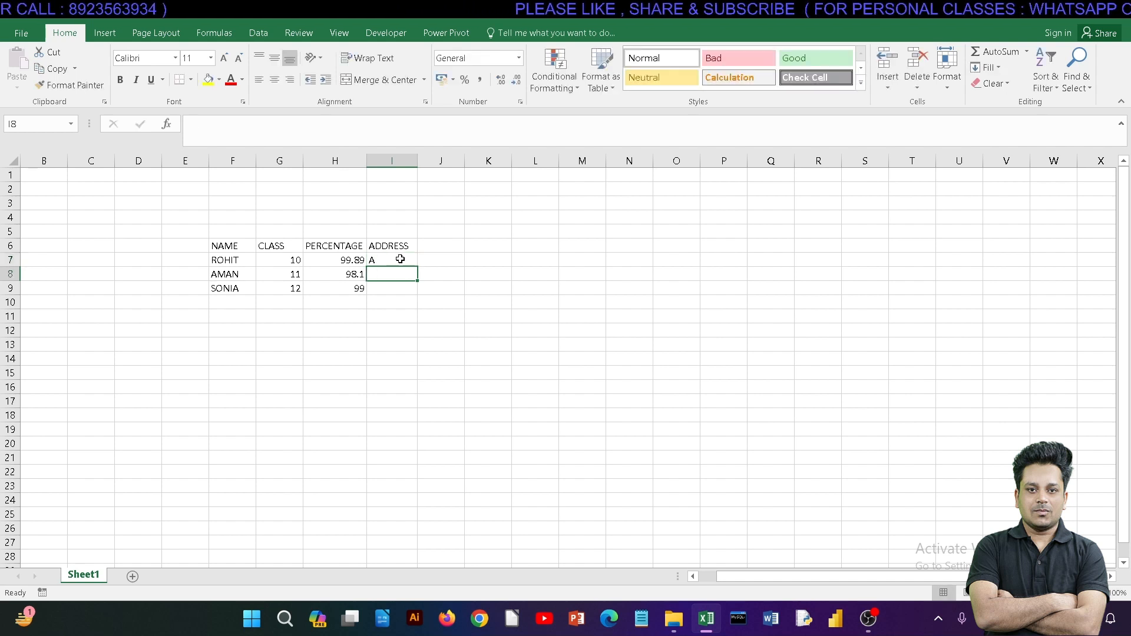
type("B")
key("Return")
type("C")
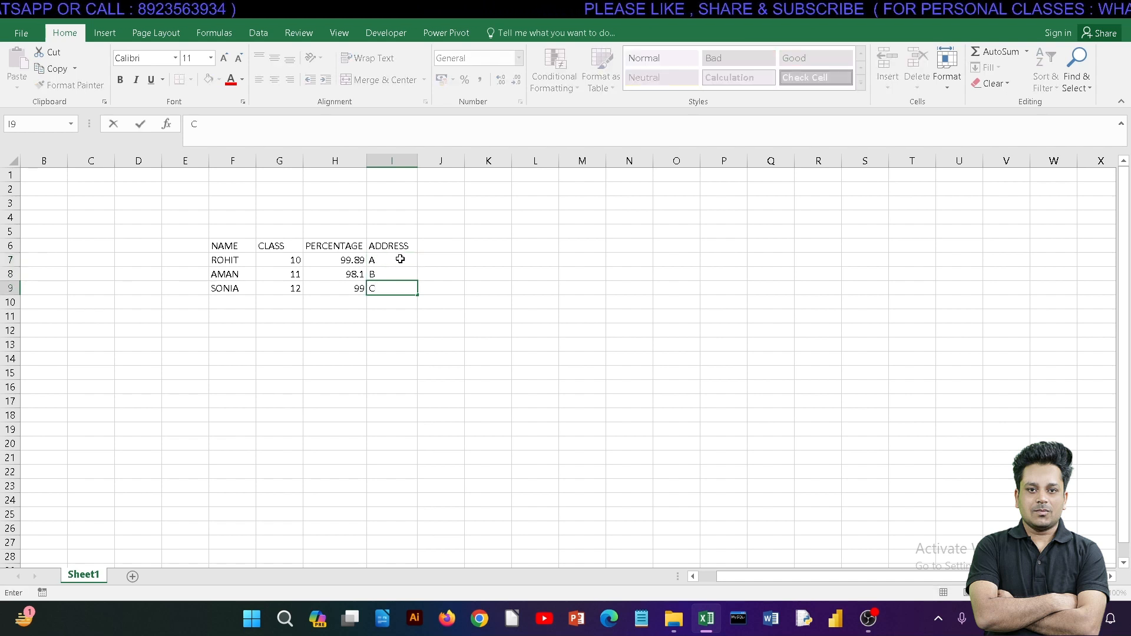
left_click(466, 373)
Step: Examine the extent of the table in F6:I9, its four column headings and the student rows beneath them
left_click(230, 235)
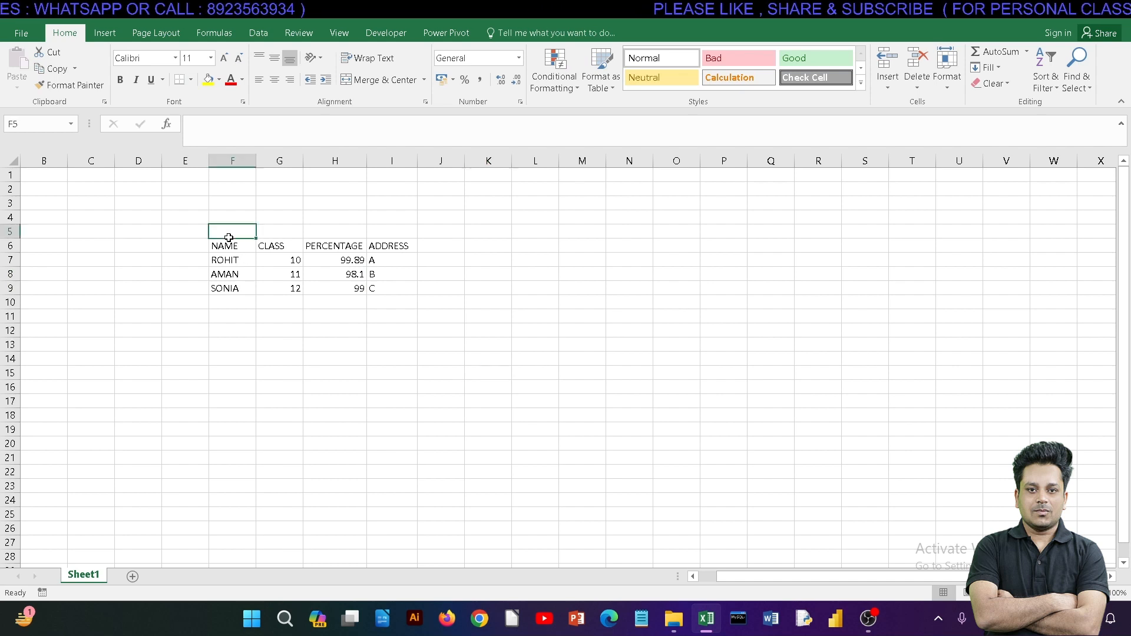
left_click(236, 255)
left_click_drag(234, 248, 379, 291)
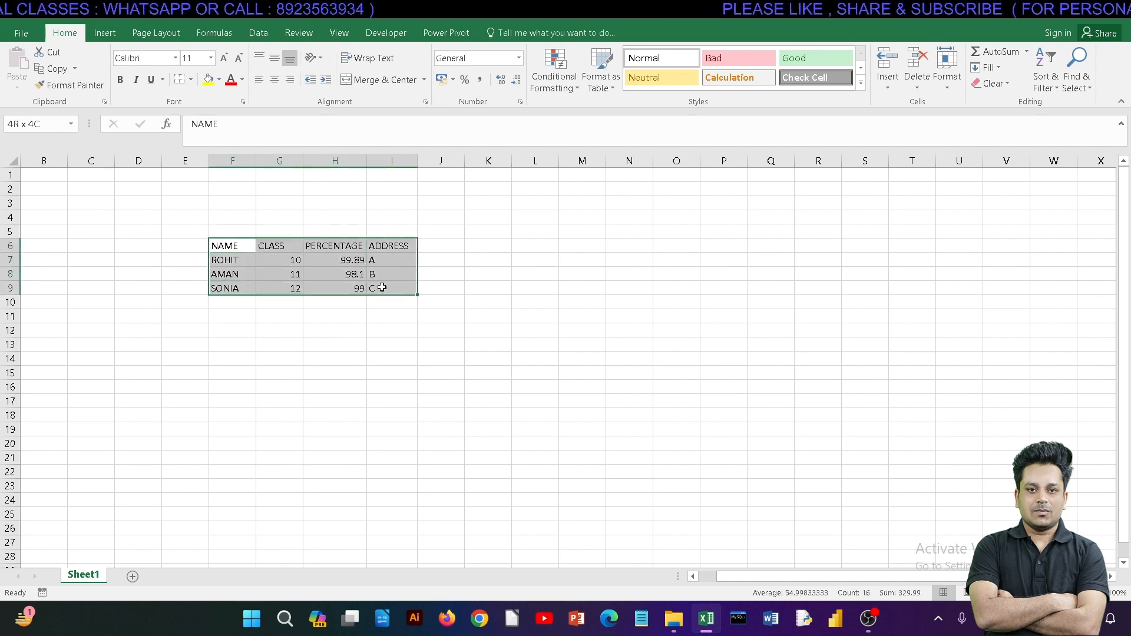
left_click_drag(224, 297, 397, 416)
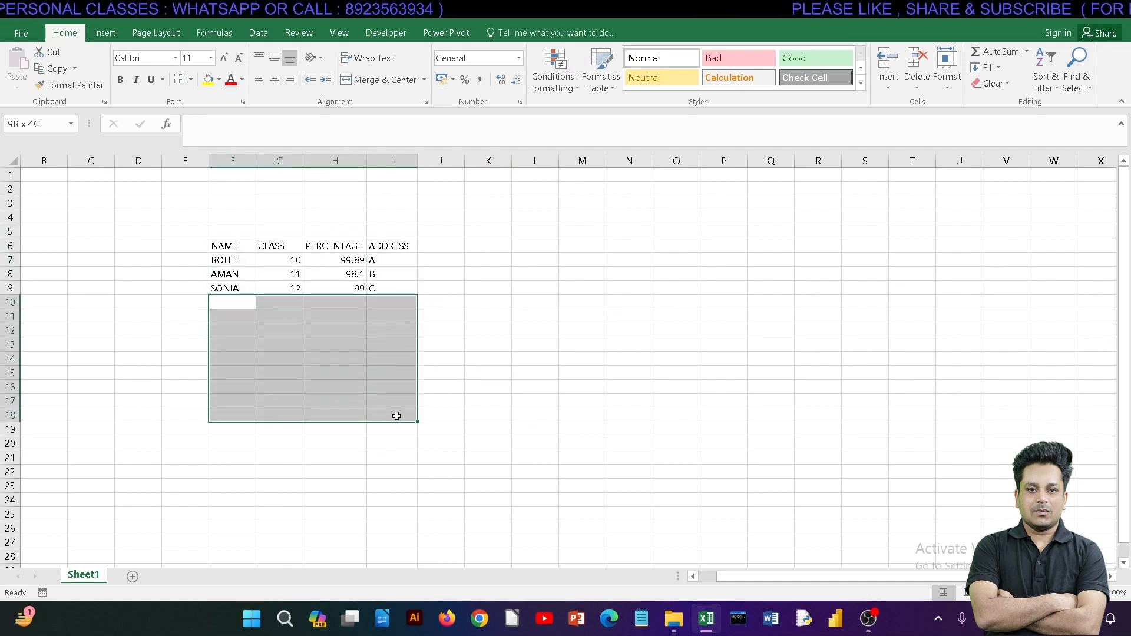
left_click(262, 299)
left_click(216, 259)
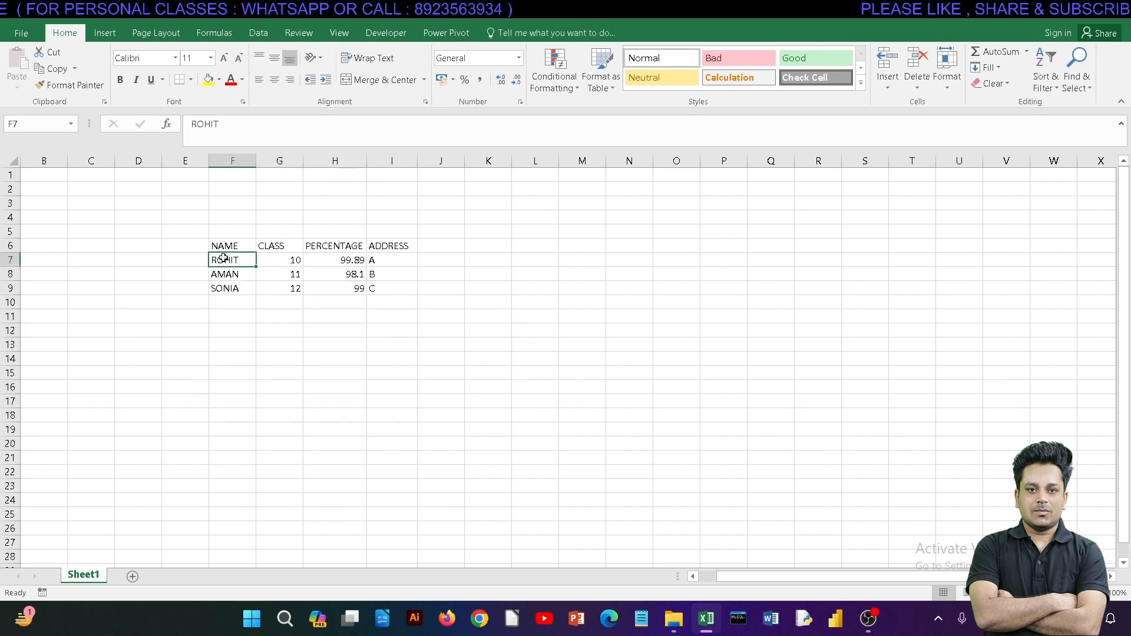
left_click(227, 246)
left_click_drag(239, 252, 399, 290)
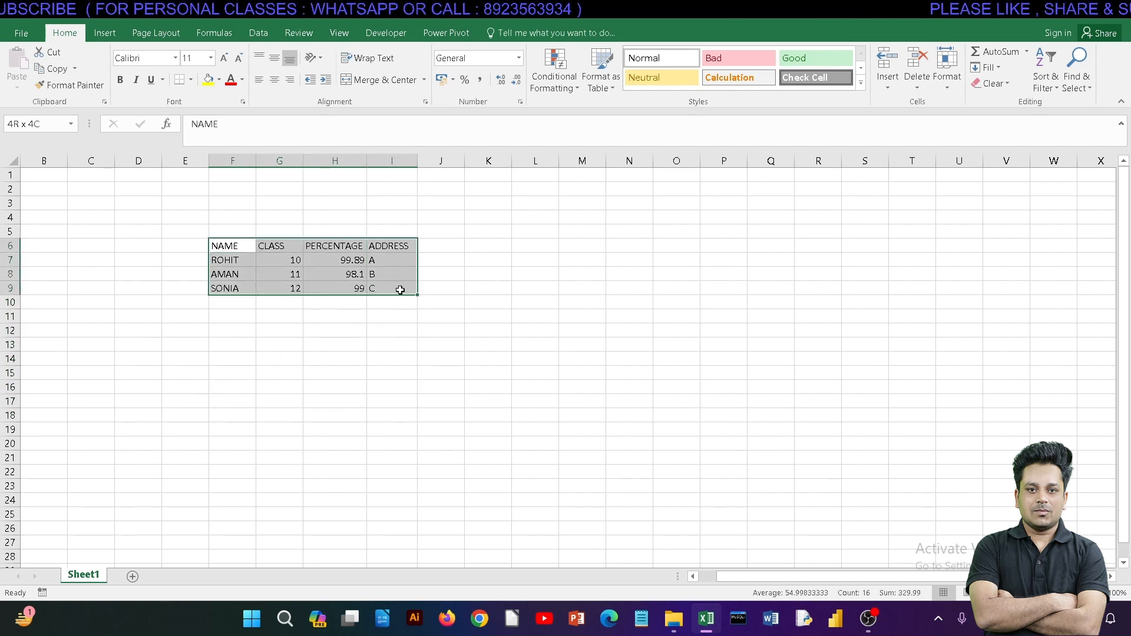
left_click_drag(234, 260, 404, 290)
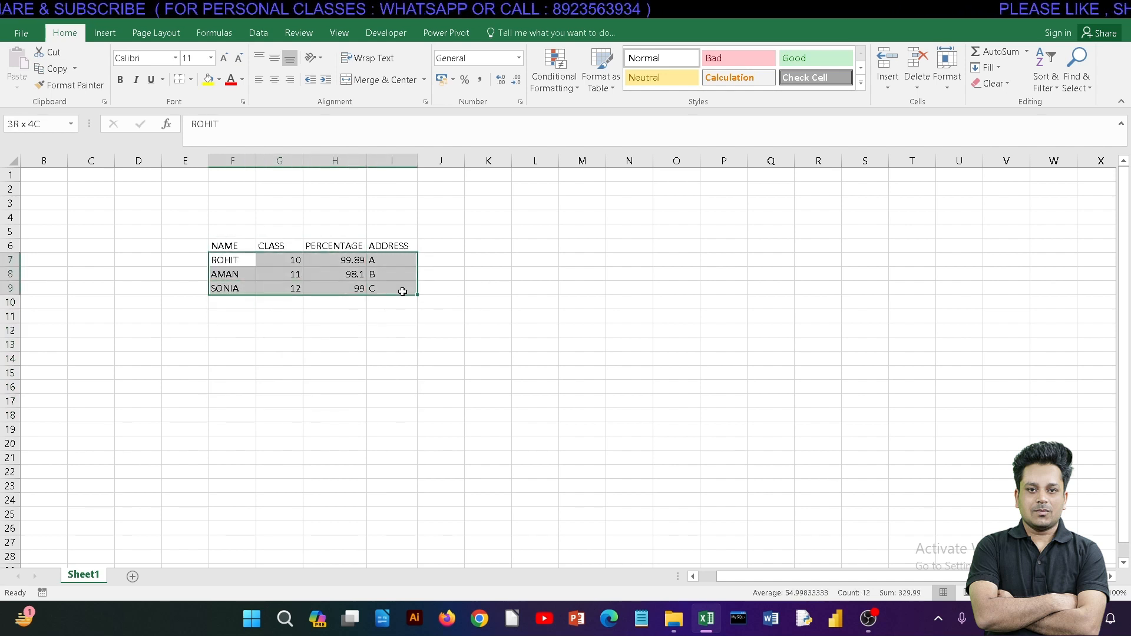
left_click(384, 323)
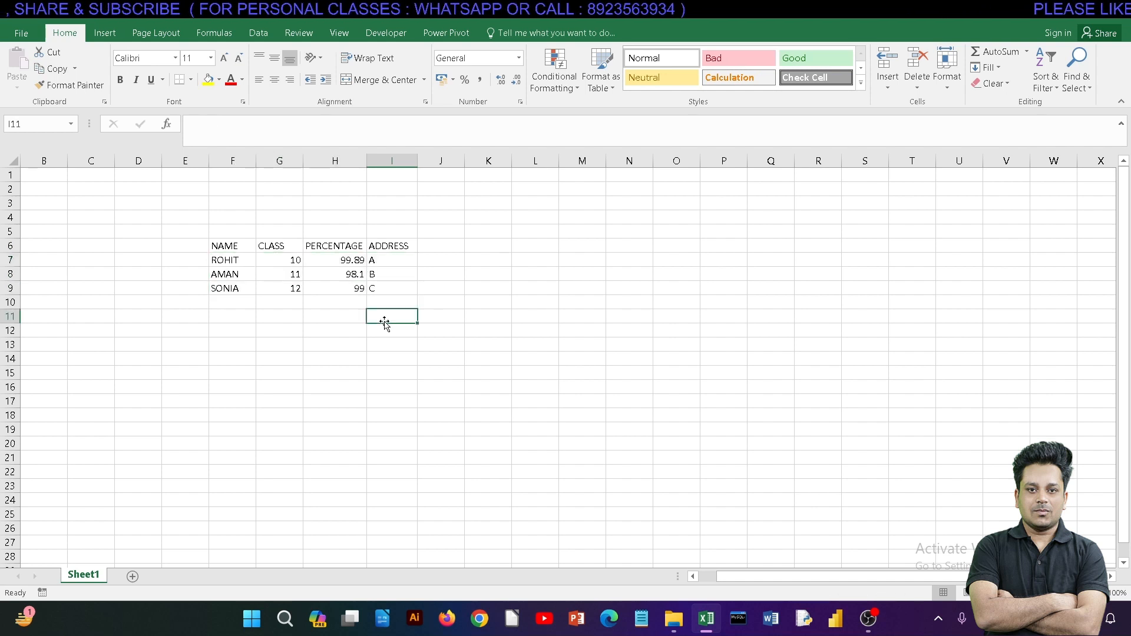
left_click(232, 266)
left_click(234, 285)
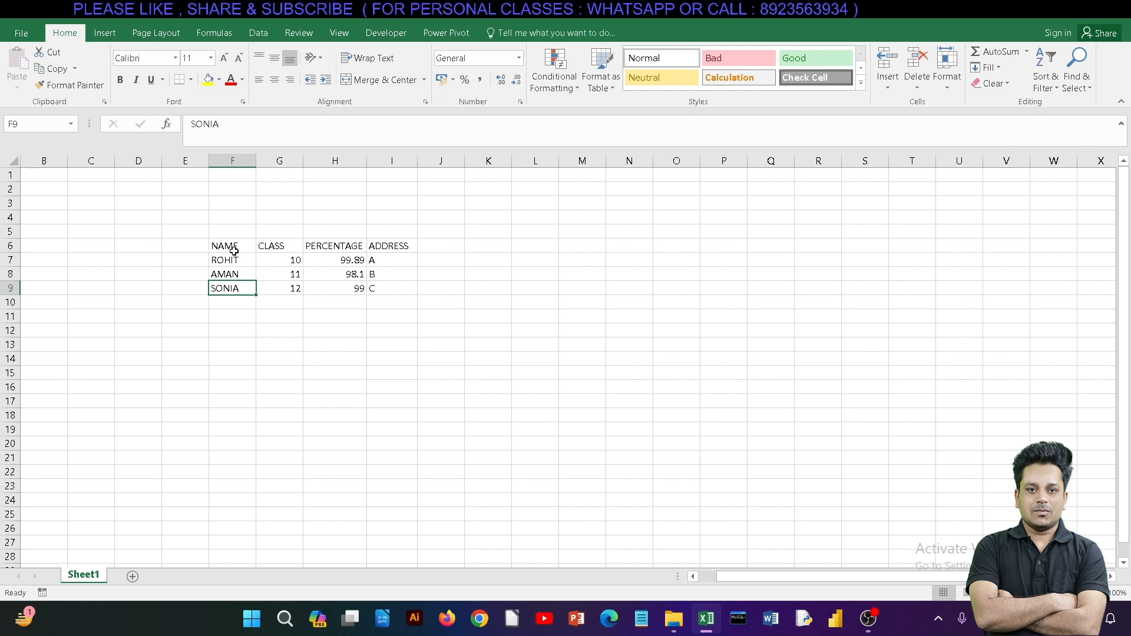
mouse_move(234, 252)
left_mouse_down()
mouse_move(392, 246)
mouse_move(381, 262)
mouse_move(222, 246)
left_mouse_up()
left_click(386, 246)
left_click(223, 246)
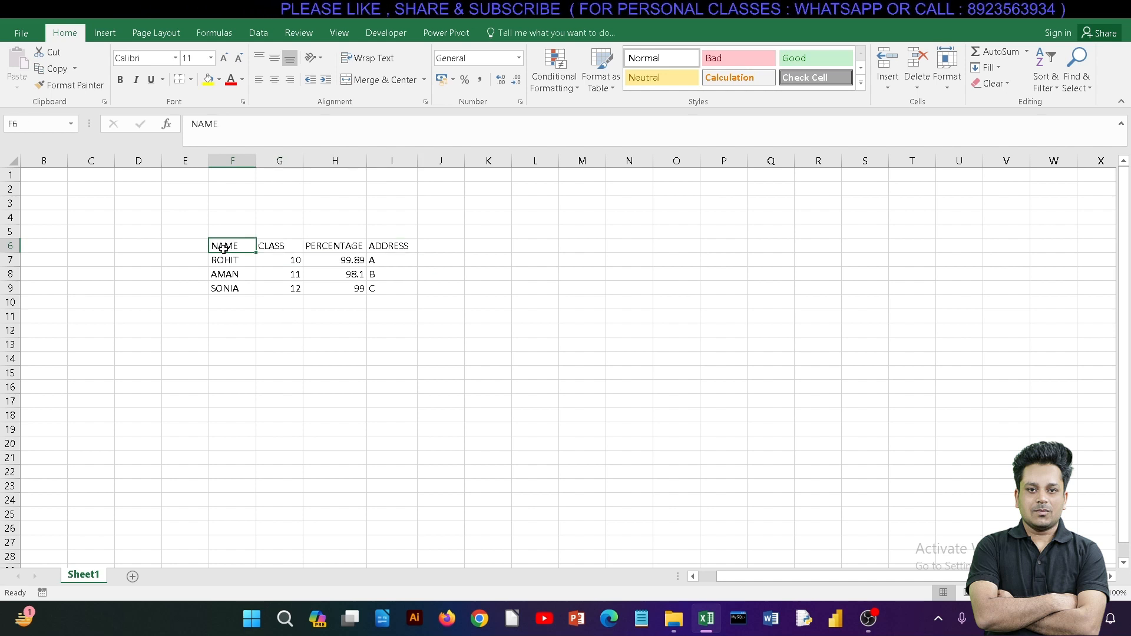
left_click(268, 246)
left_click(333, 247)
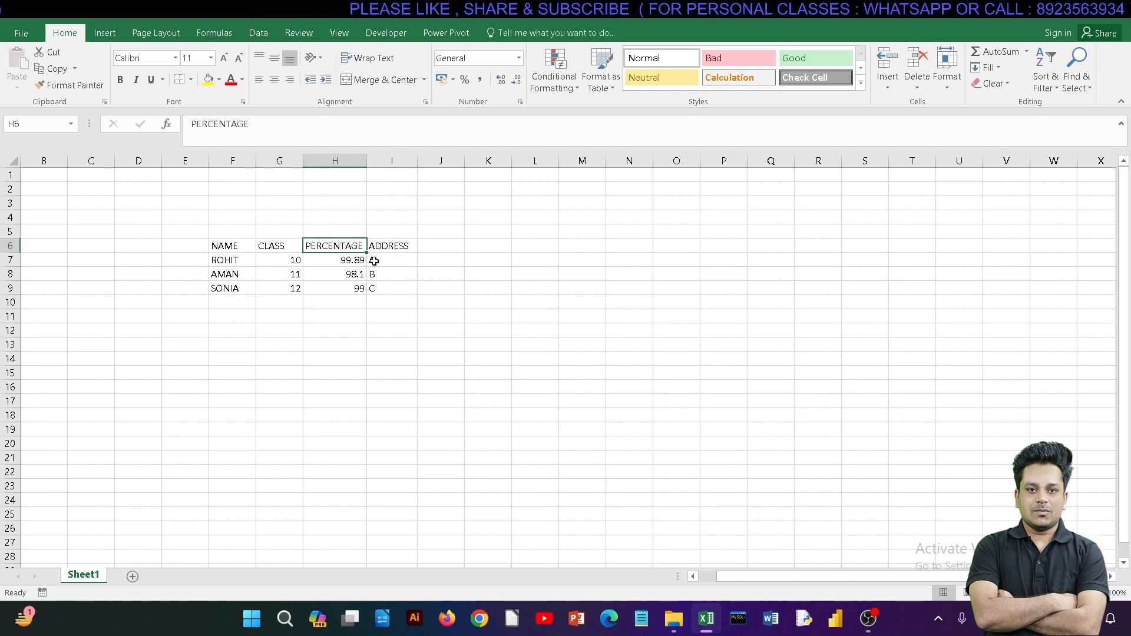
left_click(391, 248)
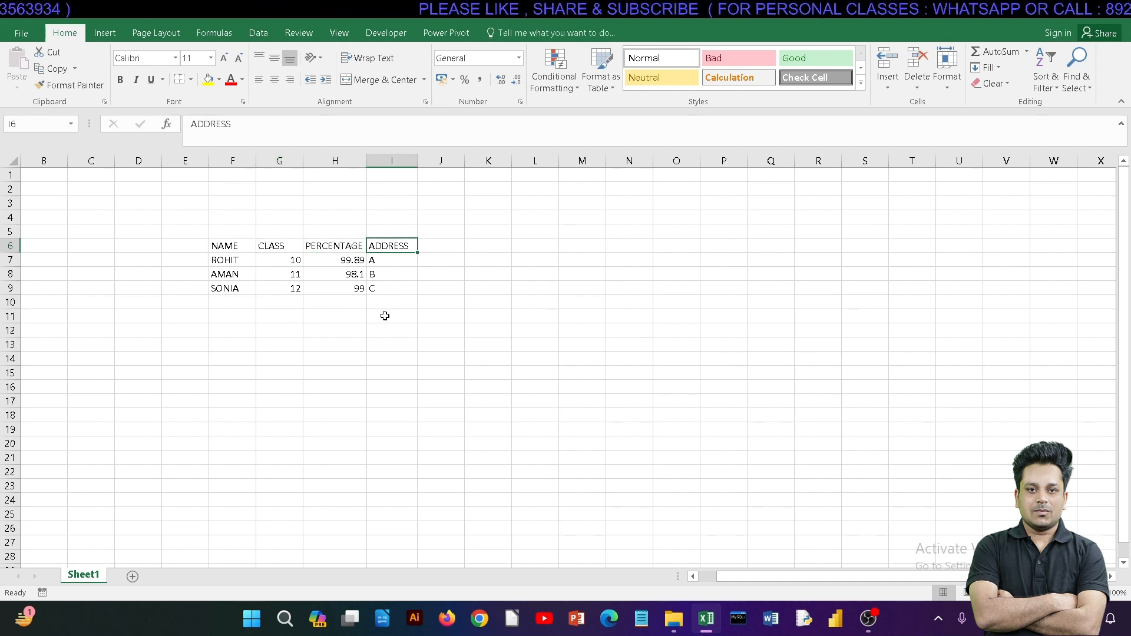
Step: Center the headings in F6:I6 and the student data in F7:I9 horizontally within their cells
left_click_drag(222, 247, 378, 245)
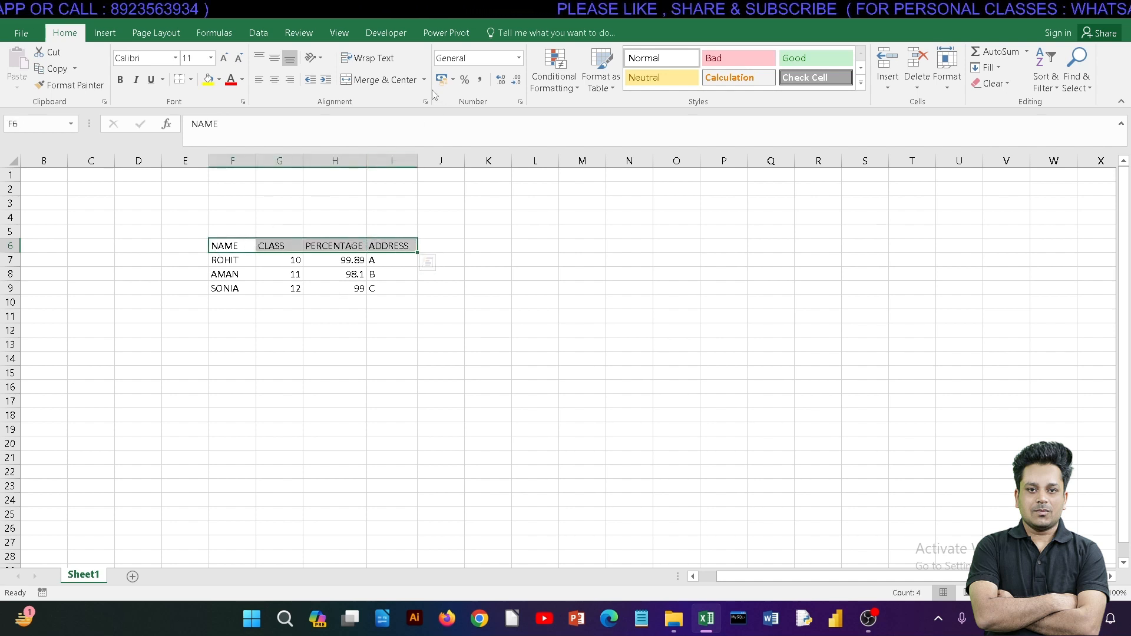
left_click(276, 81)
left_click(327, 291)
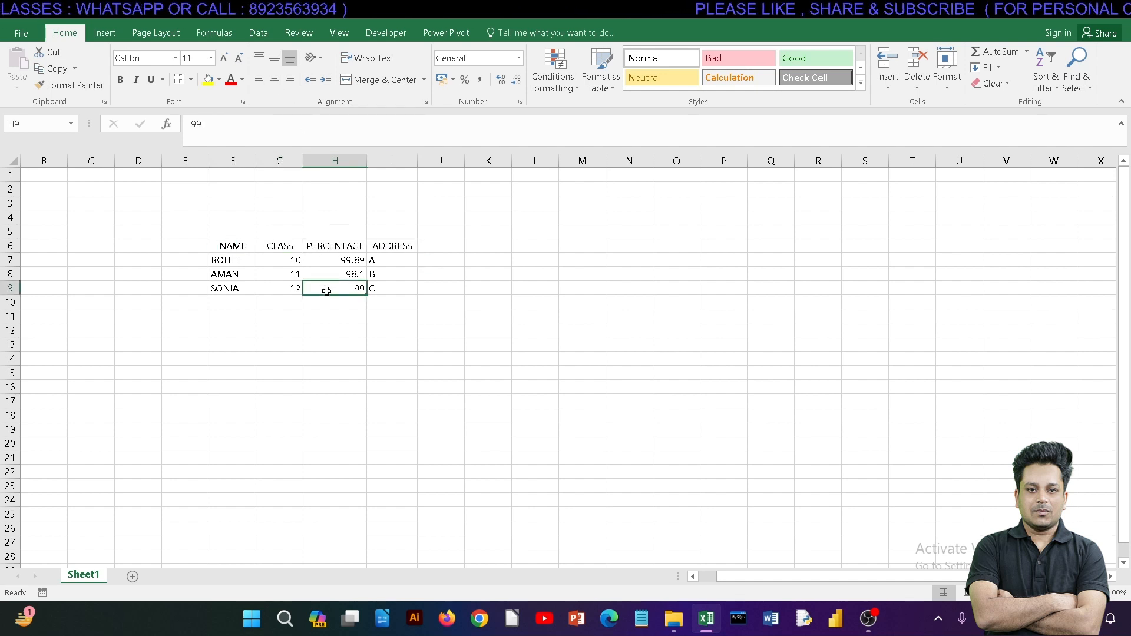
left_click_drag(228, 258, 386, 285)
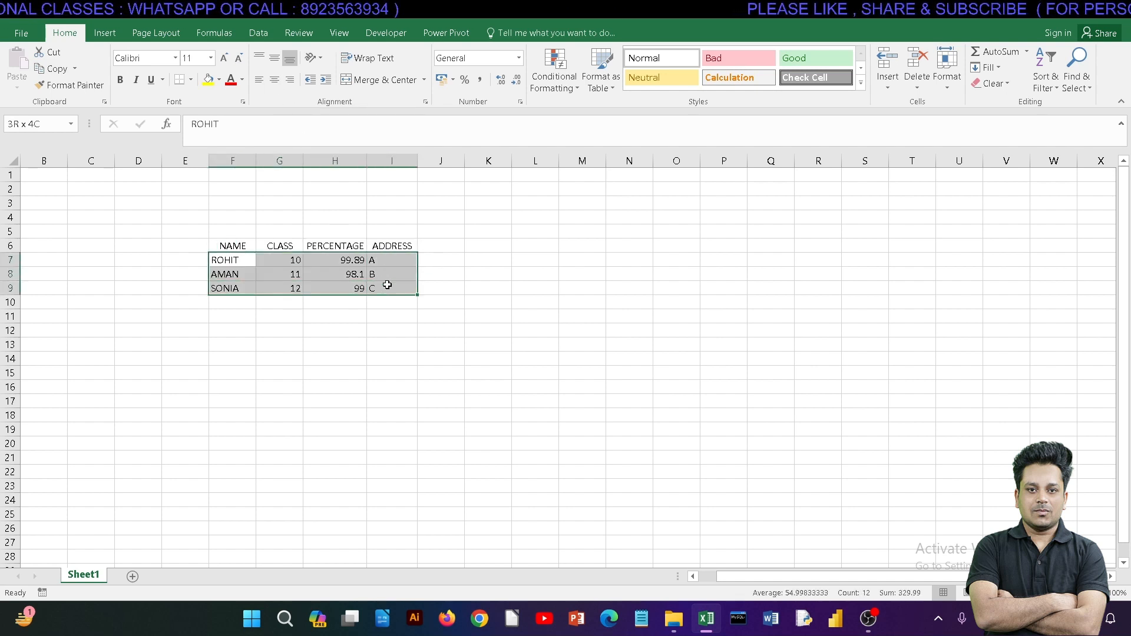
left_click(275, 81)
left_click(303, 360)
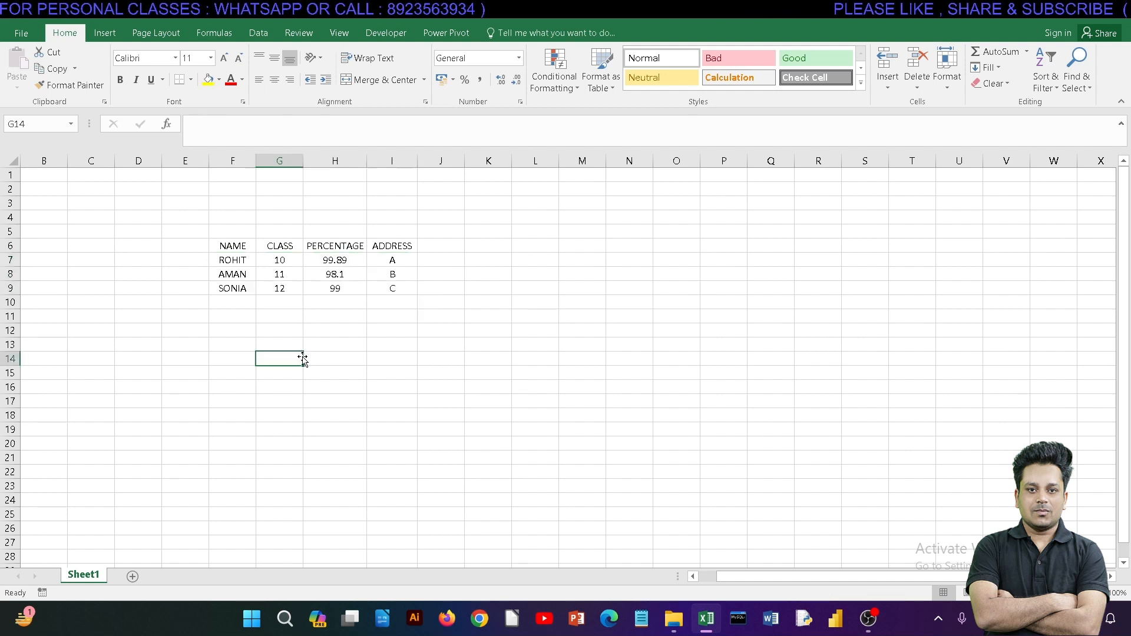
Step: Format the range F6:I9 as a table with headers, using the light blue style with a solid blue header row
left_click_drag(231, 247, 398, 295)
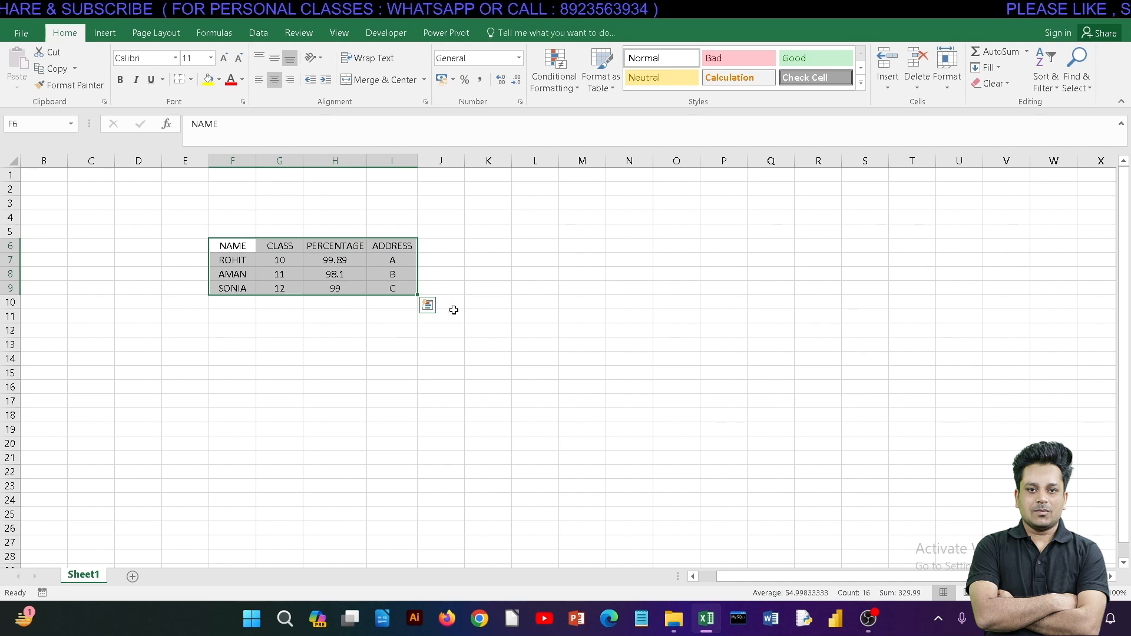
left_click(600, 80)
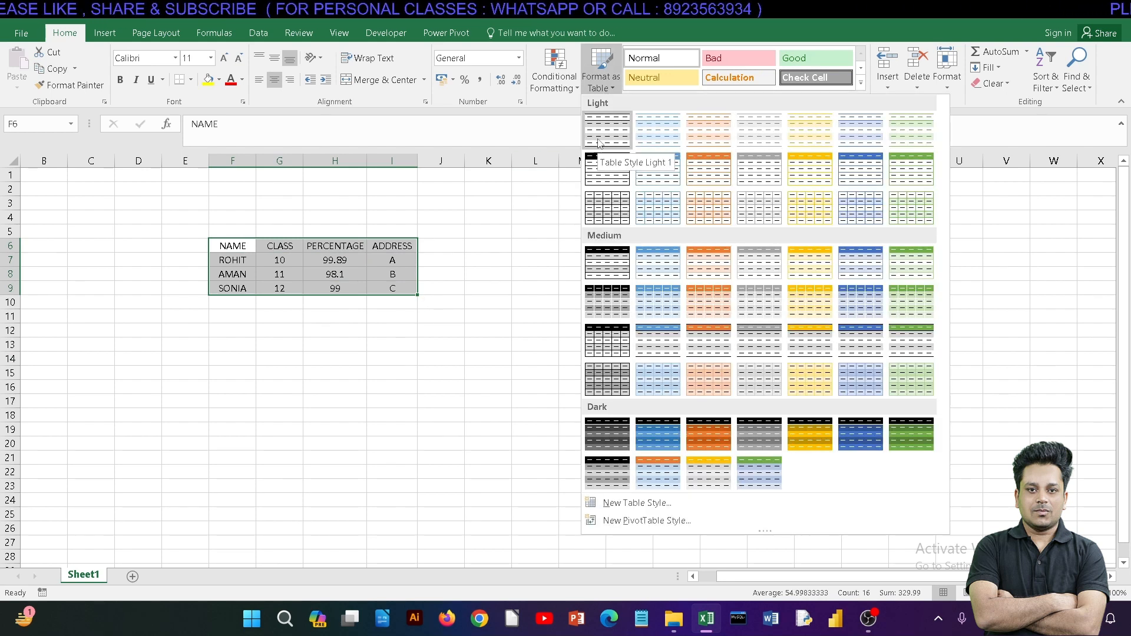
left_click(653, 171)
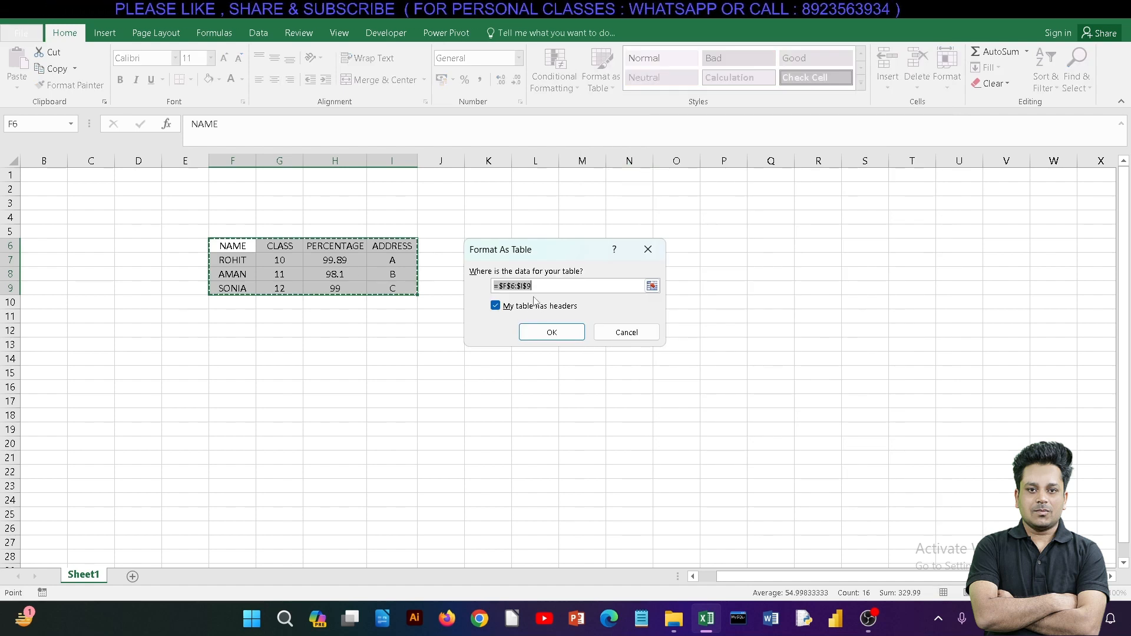
left_click_drag(535, 287, 486, 289)
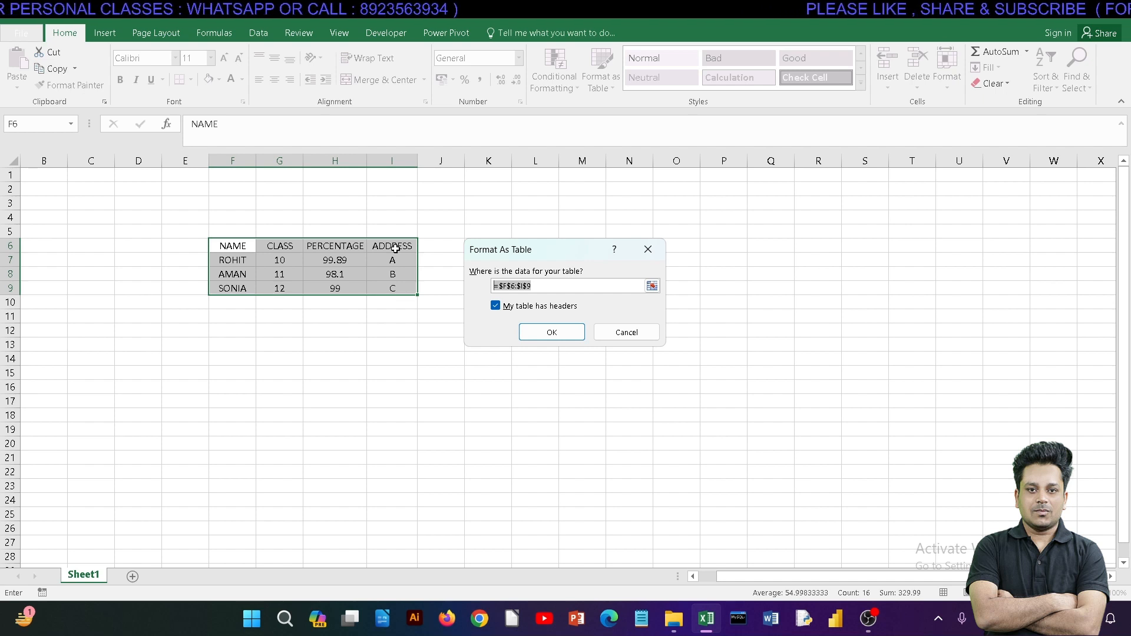
left_click(533, 335)
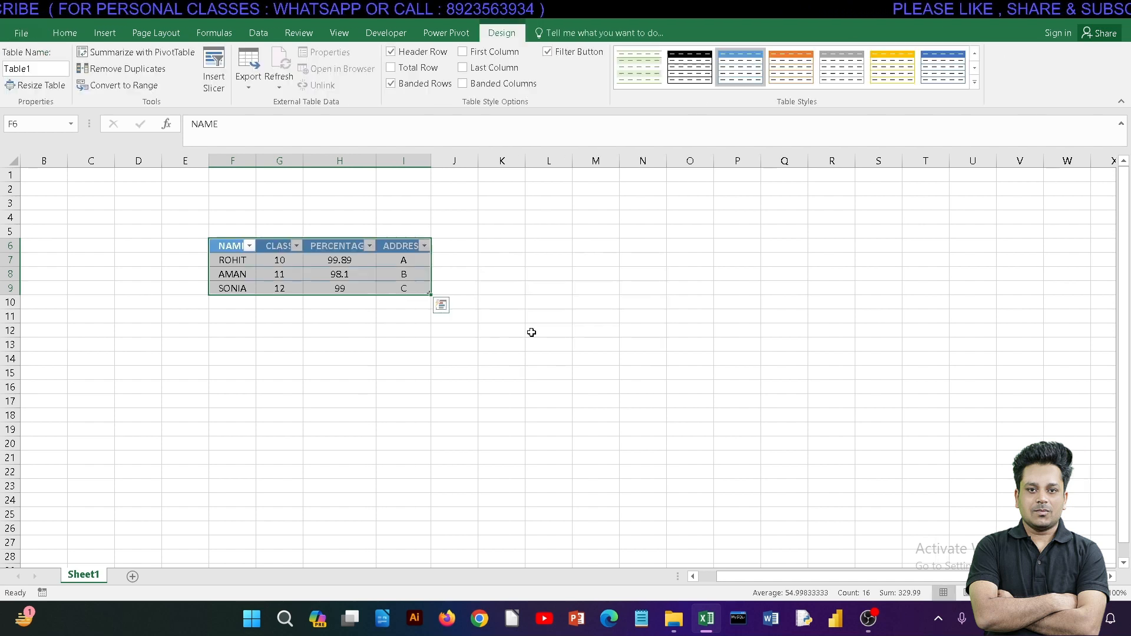
left_click(338, 345)
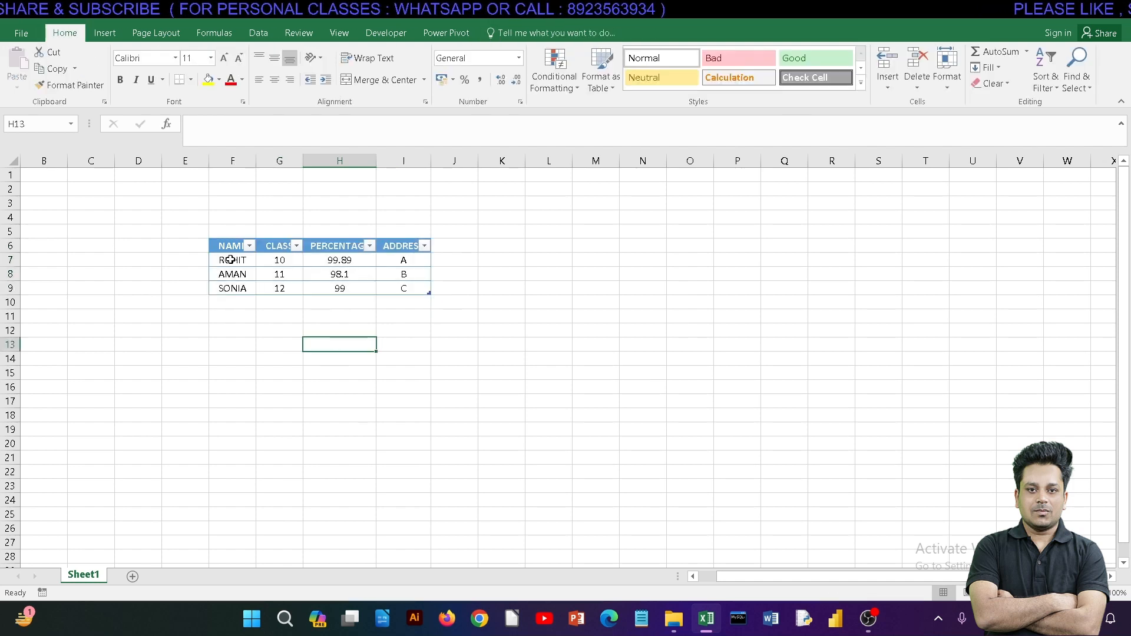
Step: Widen table columns F to I so the headings fit beside their filter arrows
left_click_drag(230, 260, 437, 302)
left_click(339, 316)
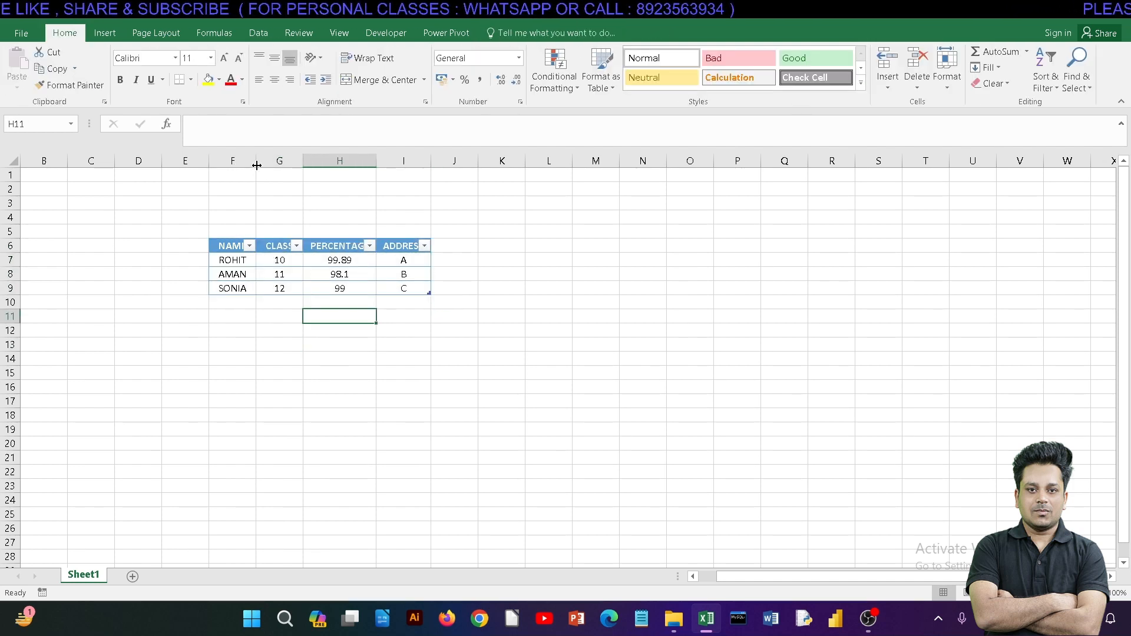
left_click_drag(256, 165, 335, 160)
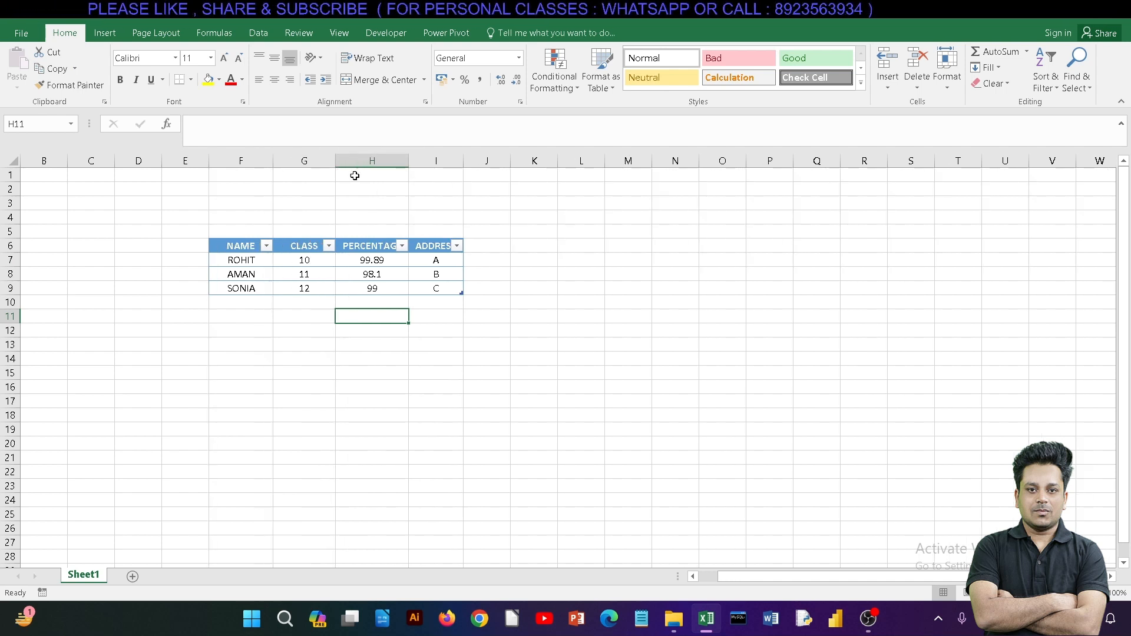
left_click_drag(409, 160, 504, 162)
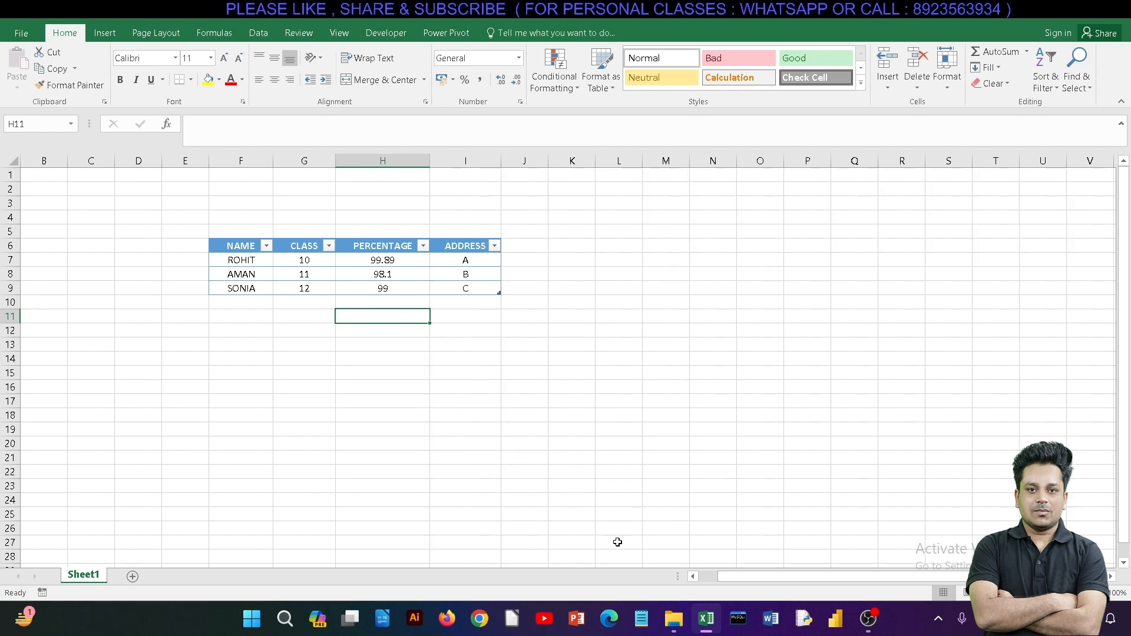
left_click(868, 618)
left_click(868, 618)
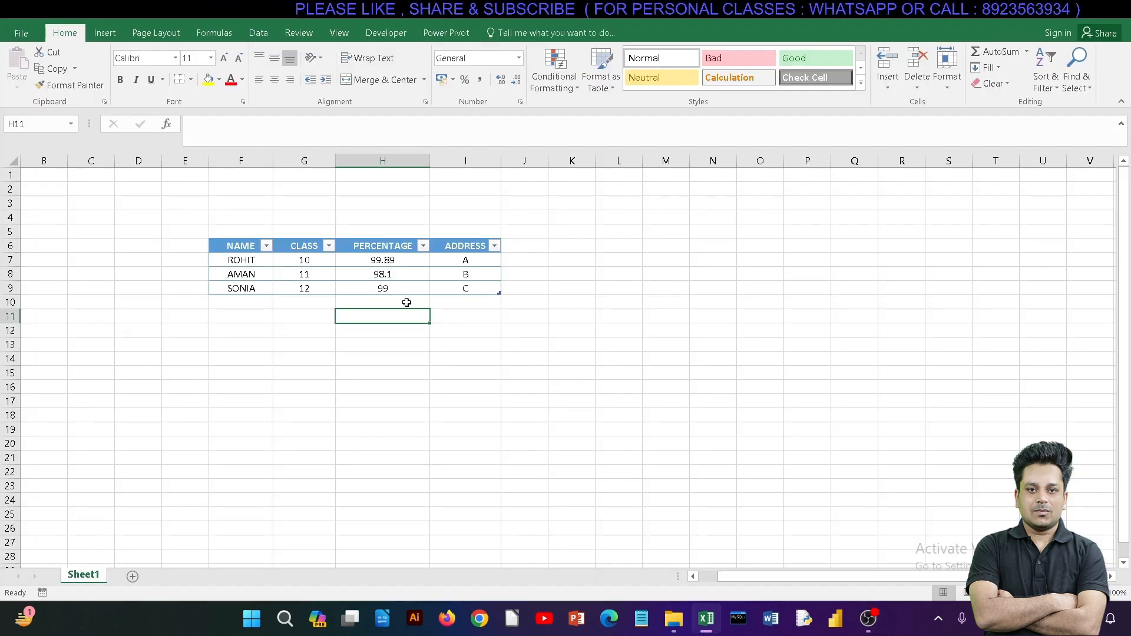
Step: Change the style of the table in F6:I9 to Table Style Light 20
left_click(300, 362)
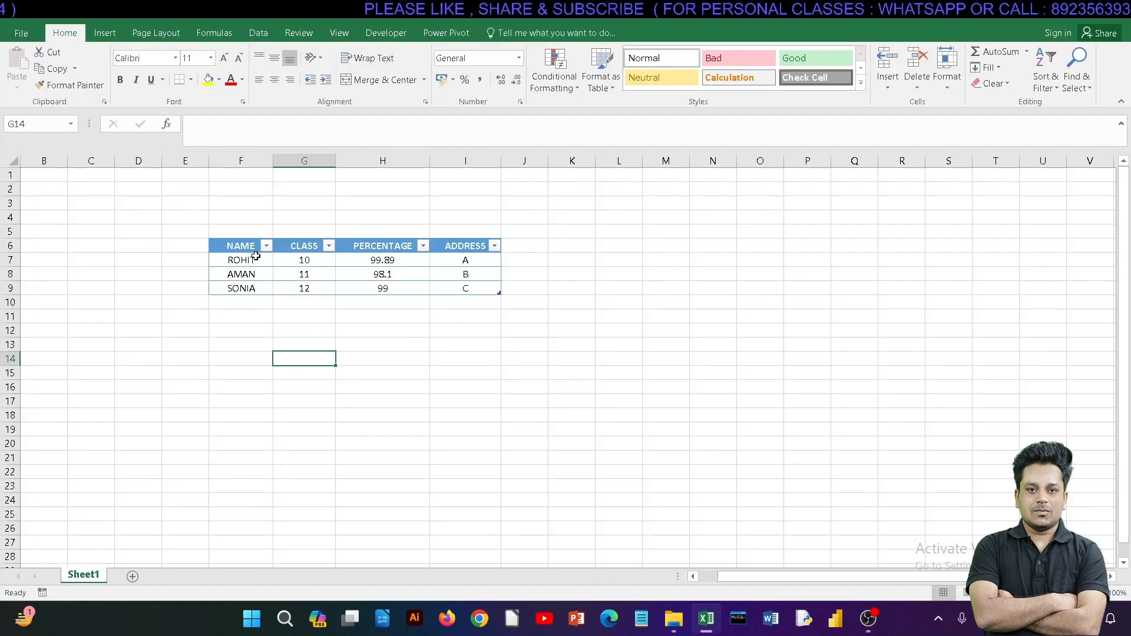
left_click_drag(241, 247, 489, 289)
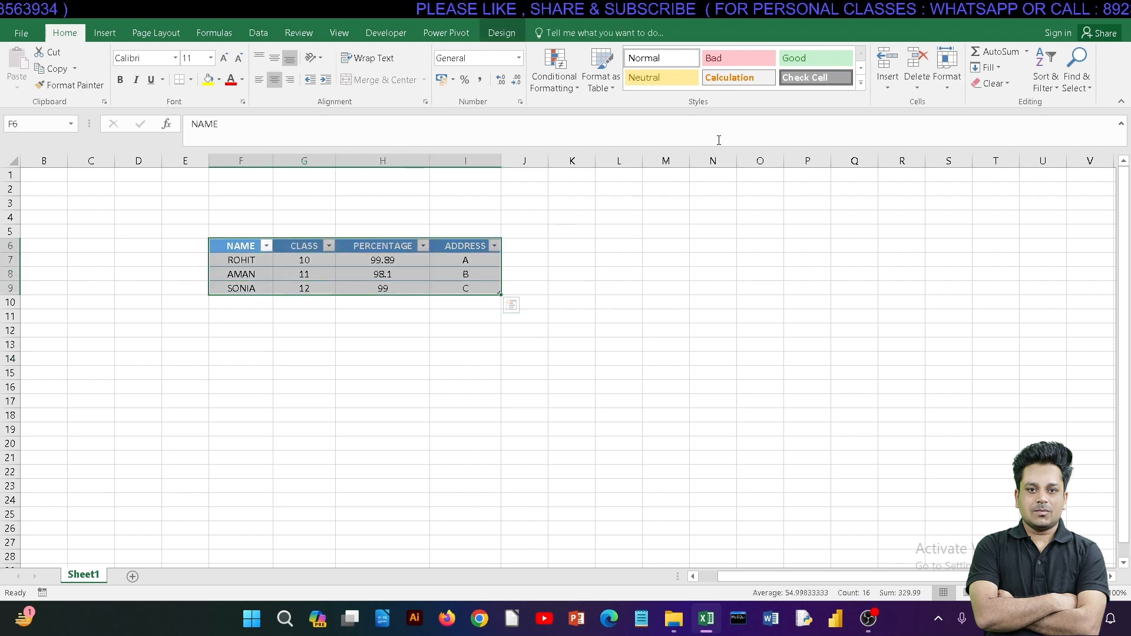
left_click(586, 88)
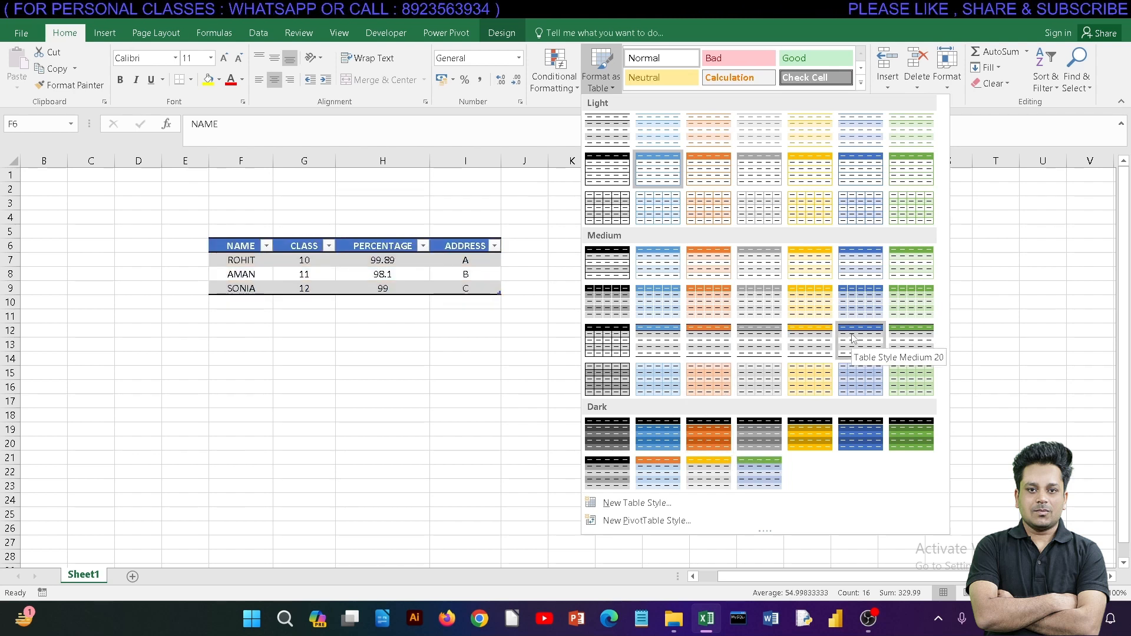
left_click(856, 214)
left_click(629, 356)
Step: Check the sort and filter options of the ADDRESS column without applying any
left_click(495, 245)
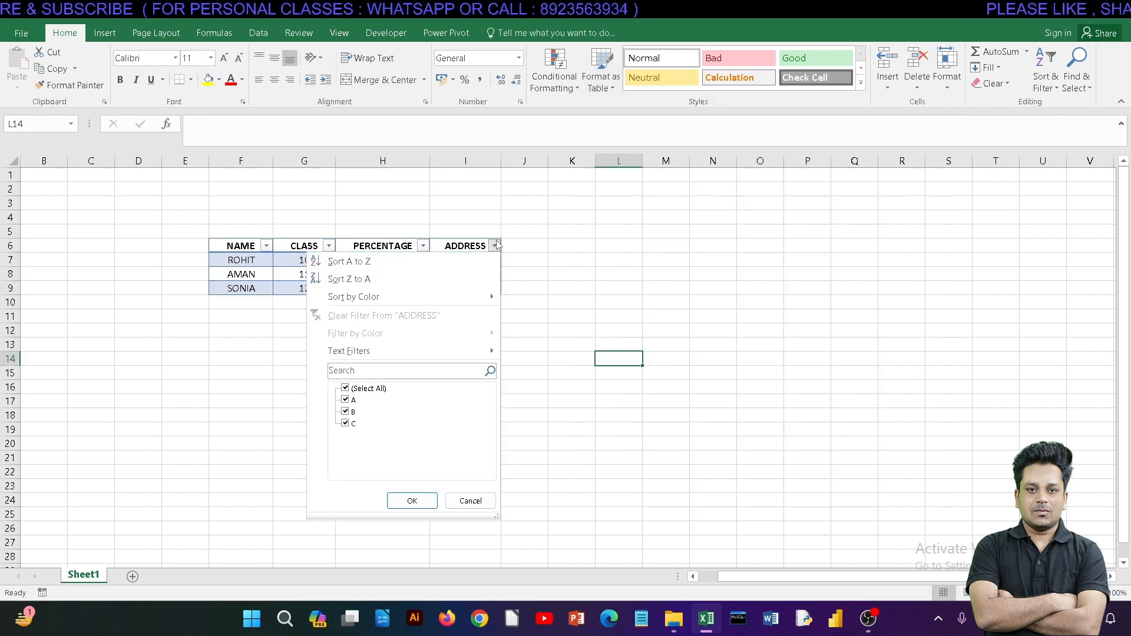
left_click(496, 246)
left_click(576, 260)
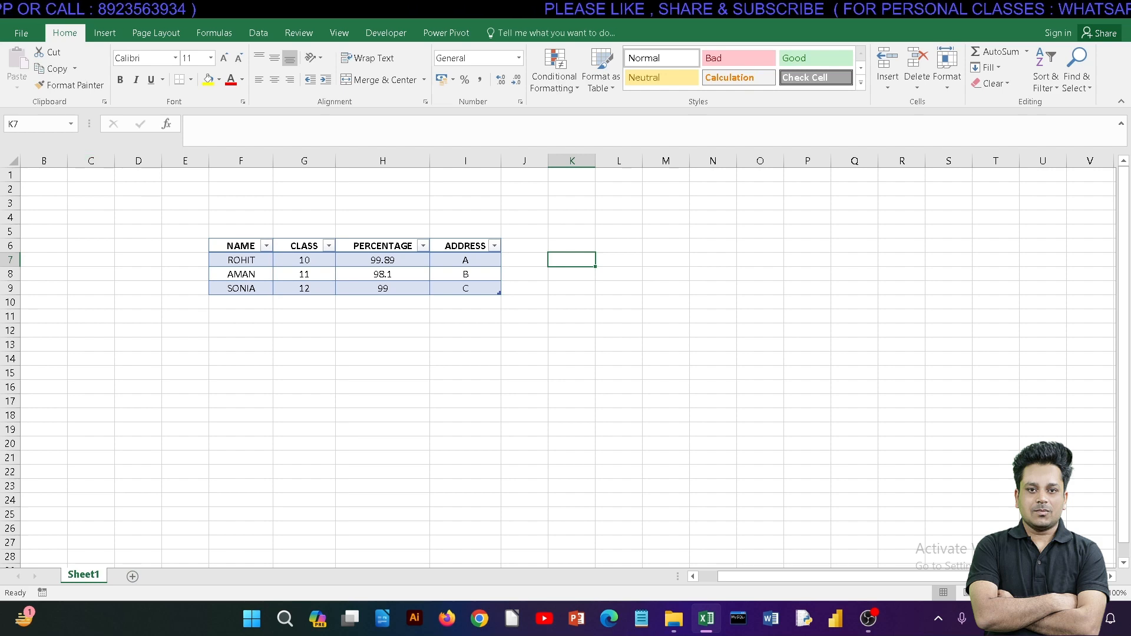
left_click_drag(398, 9, 422, 47)
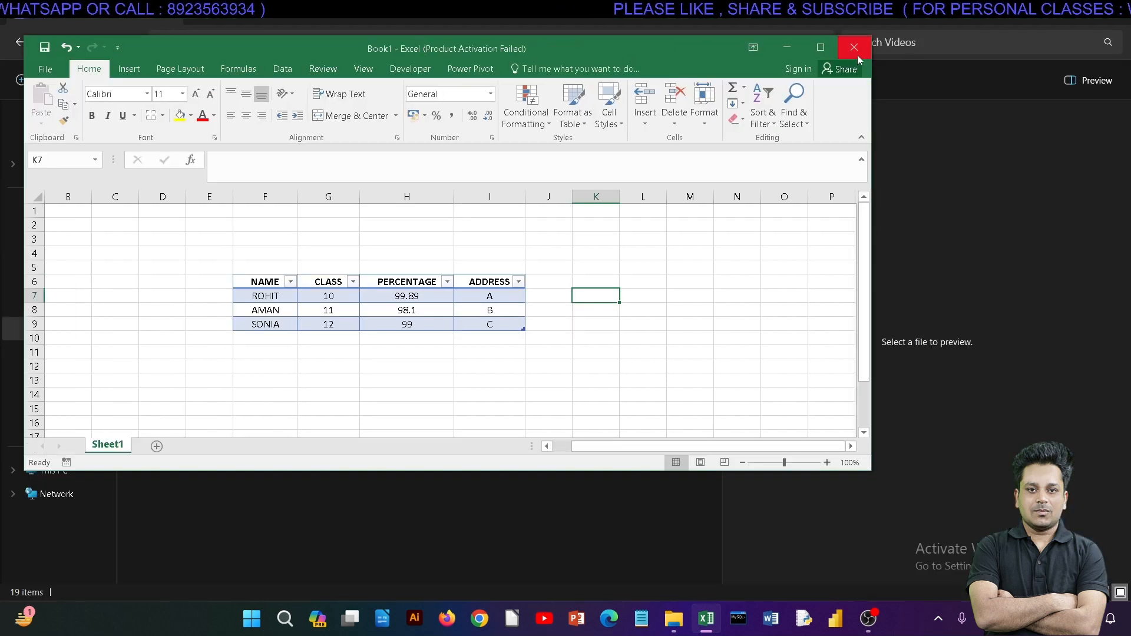
left_click(824, 52)
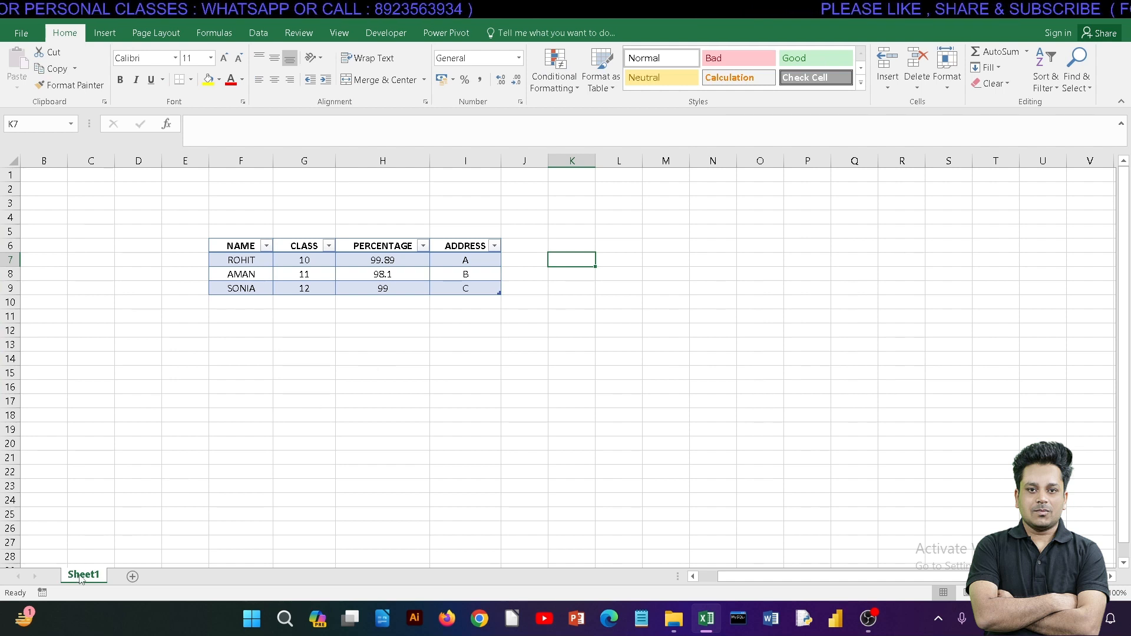
Step: Add three blank worksheets after Sheet1
left_click(131, 577)
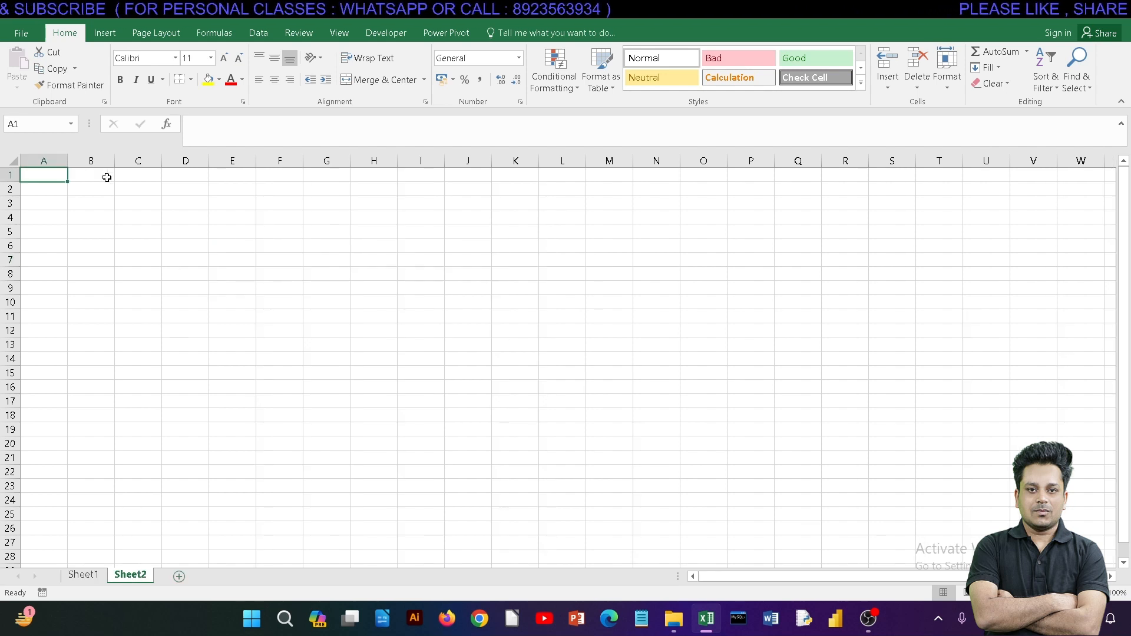
left_click_drag(104, 177, 449, 397)
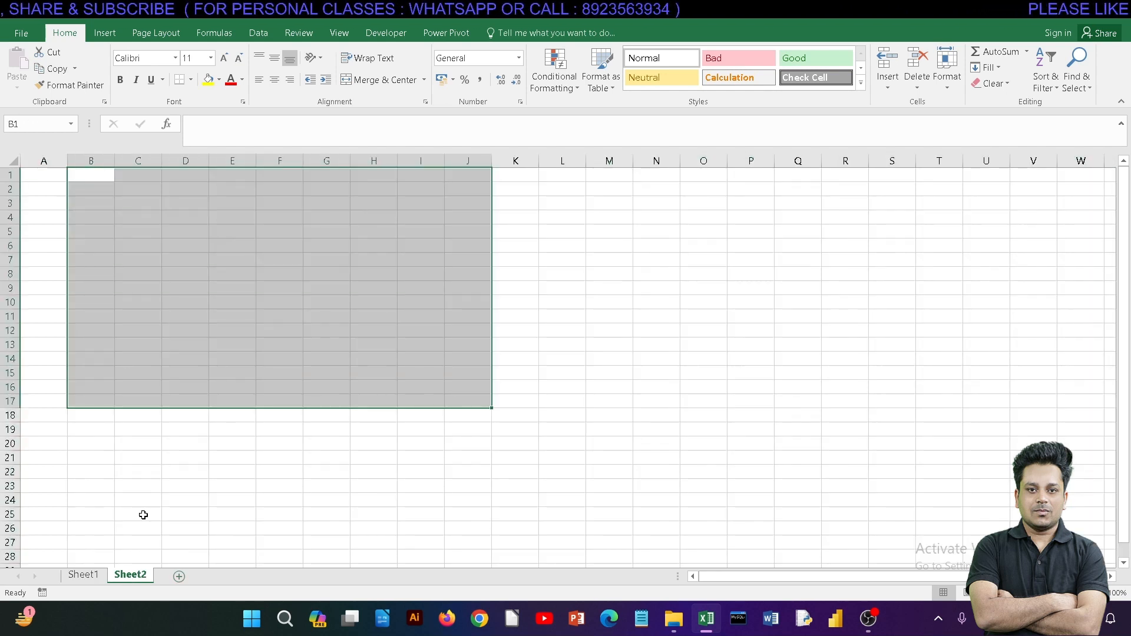
left_click(95, 576)
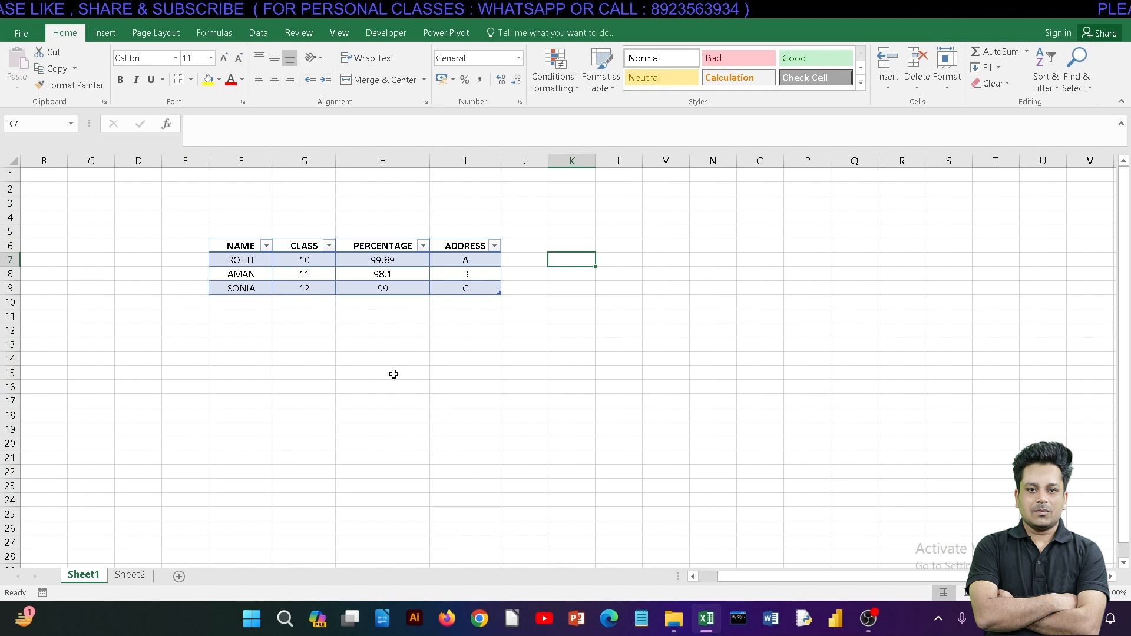
left_click_drag(361, 418, 592, 506)
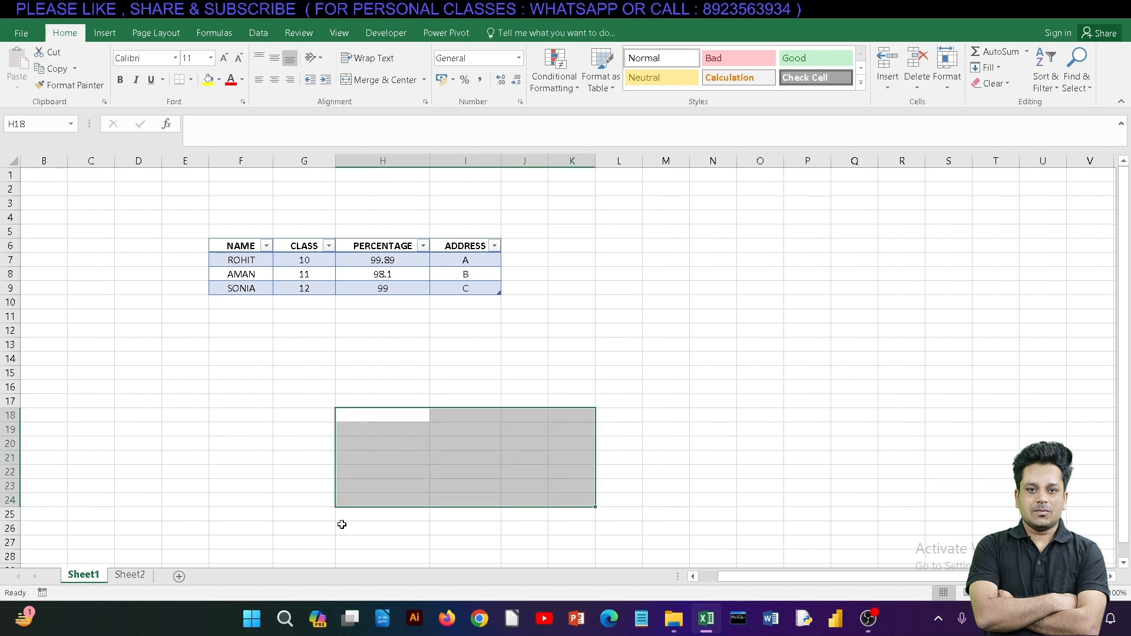
left_click(130, 576)
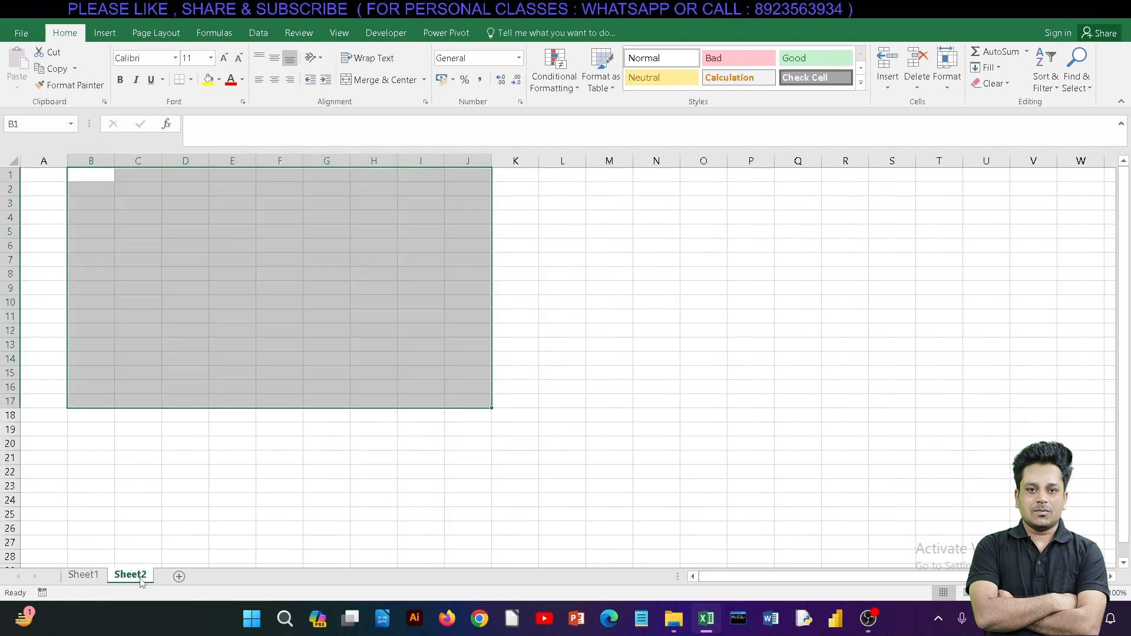
left_click(179, 577)
left_click(226, 578)
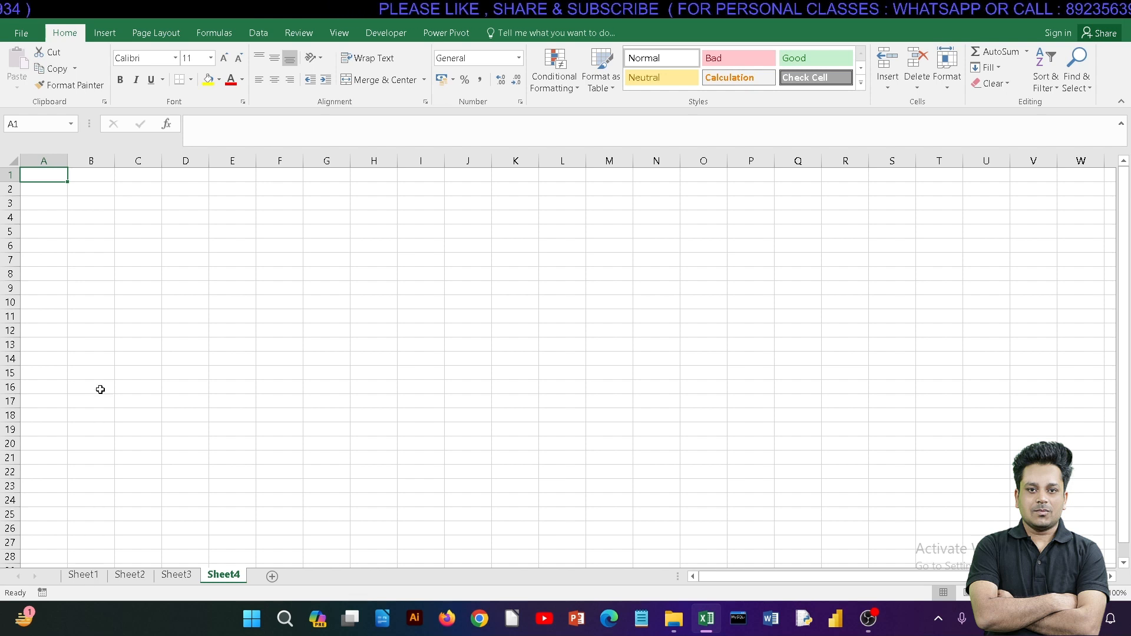
Step: Look through Sheet1 to Sheet4, examining the student table and the grids of the added sheets, and return to Sheet1
left_click(95, 571)
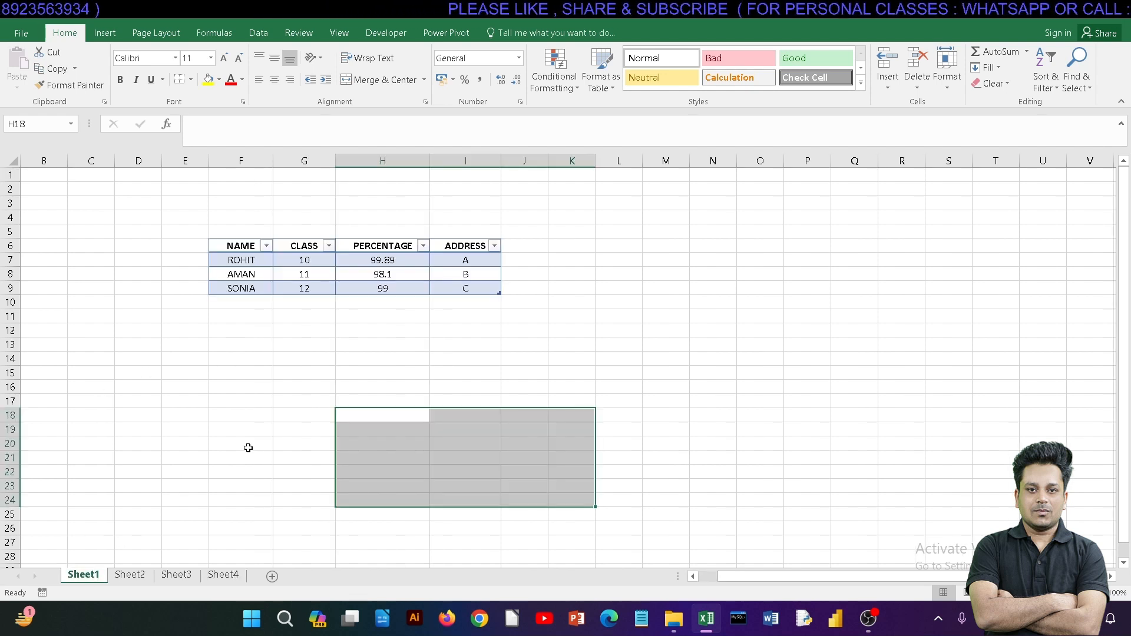
left_click(240, 238)
left_click_drag(240, 243, 471, 288)
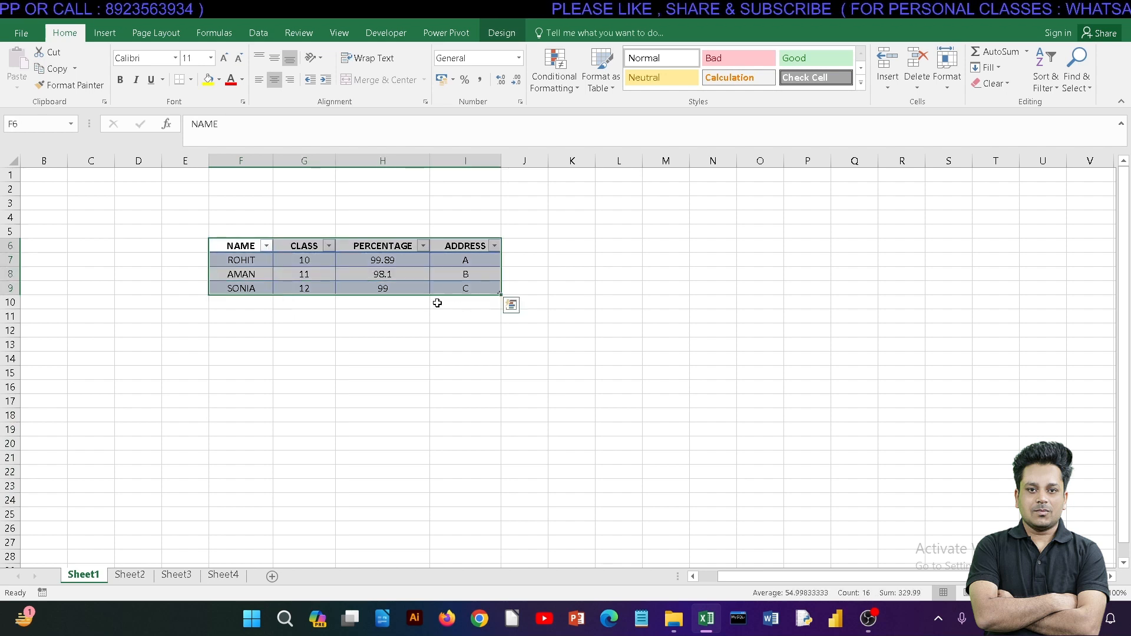
left_click(123, 578)
left_click_drag(47, 178, 530, 418)
left_click(176, 575)
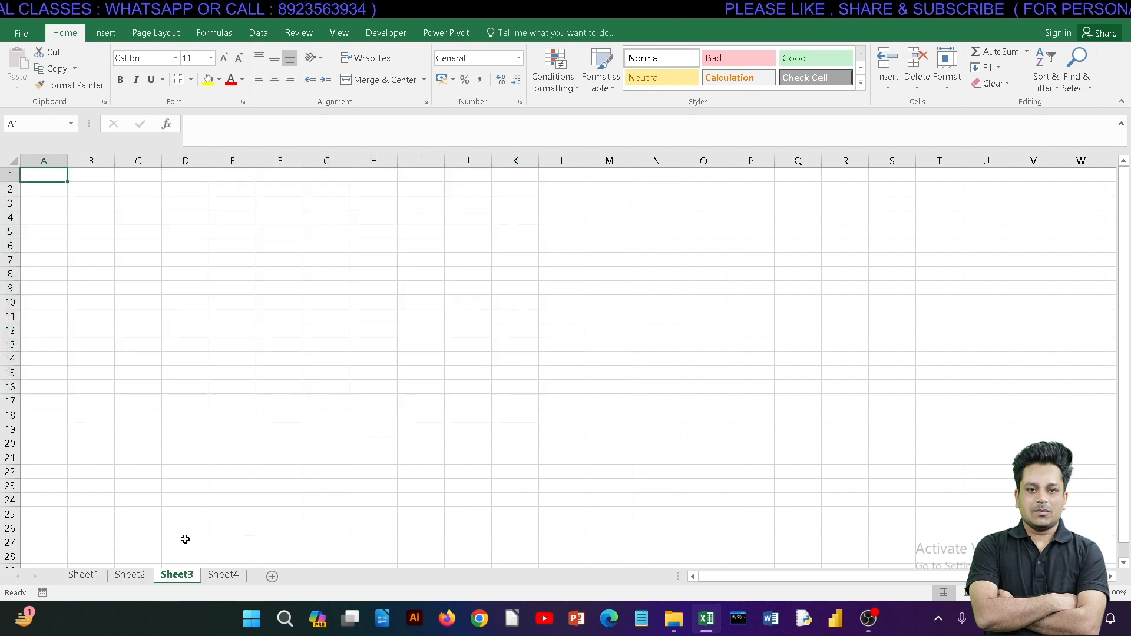
left_click(235, 571)
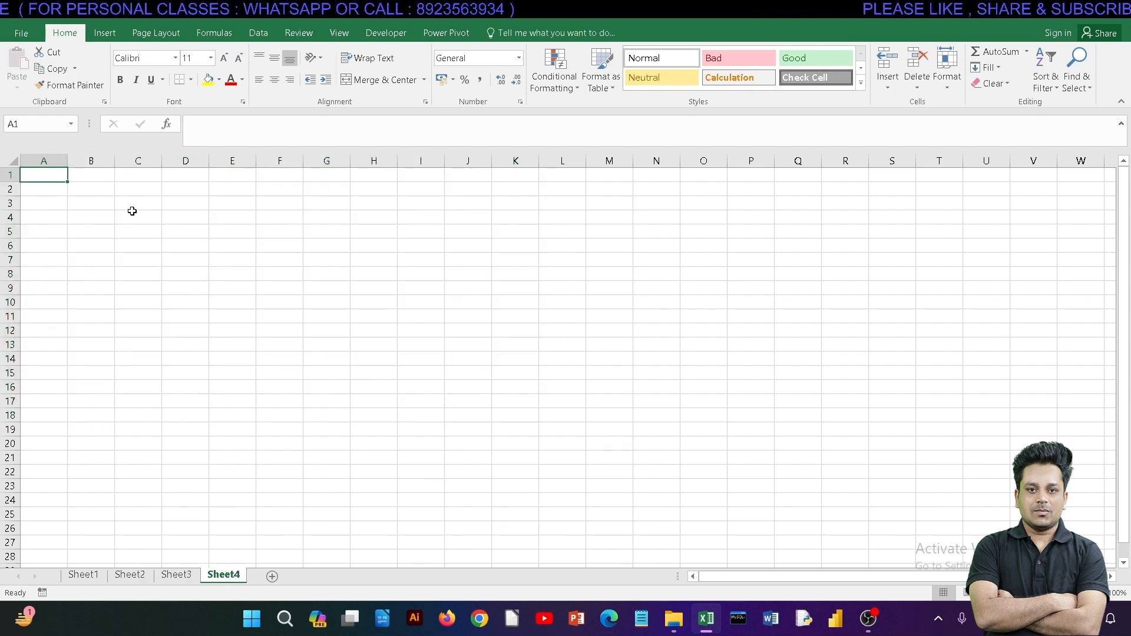
left_click(88, 575)
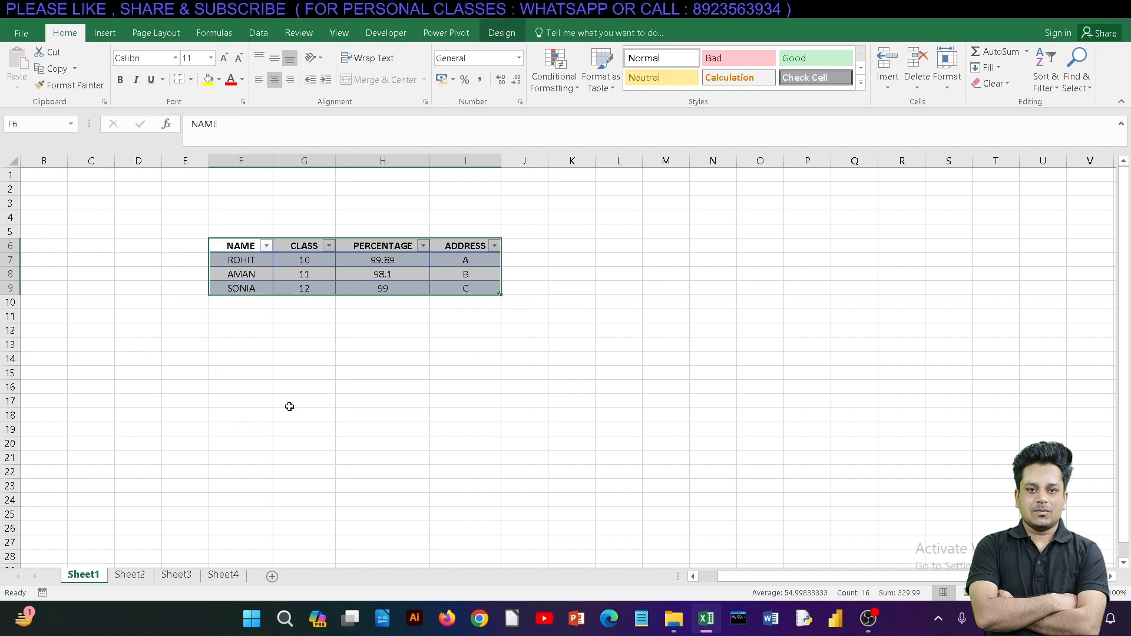
Step: Move the student table from F6:I9 to start at cell B1 on Sheet1
left_click(330, 365)
left_click_drag(242, 246, 467, 291)
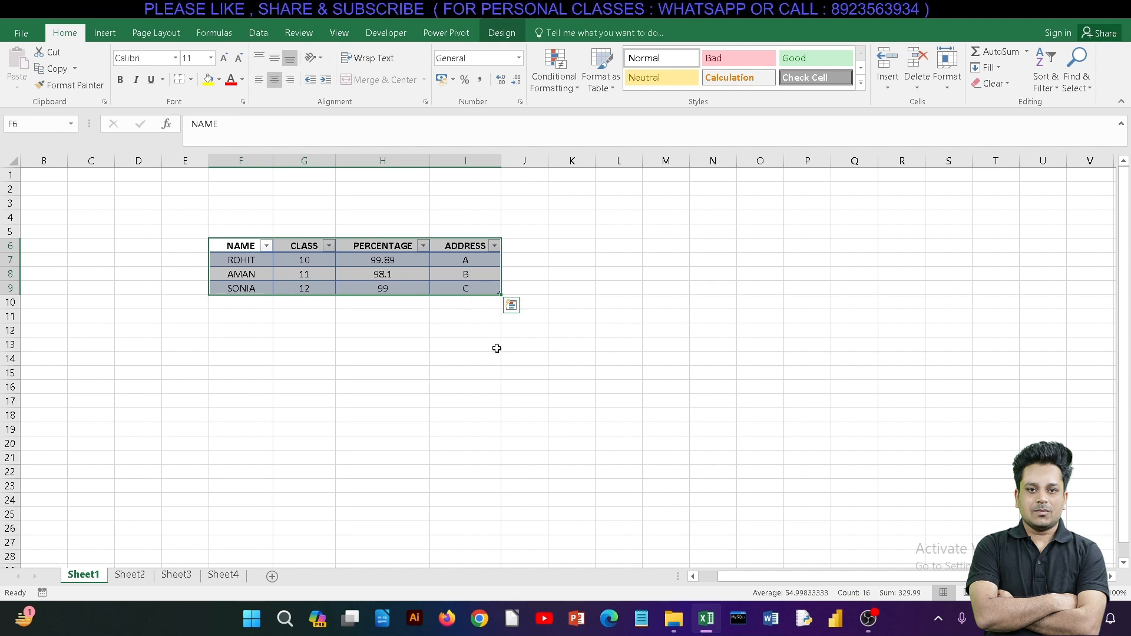
key("ctrl+c")
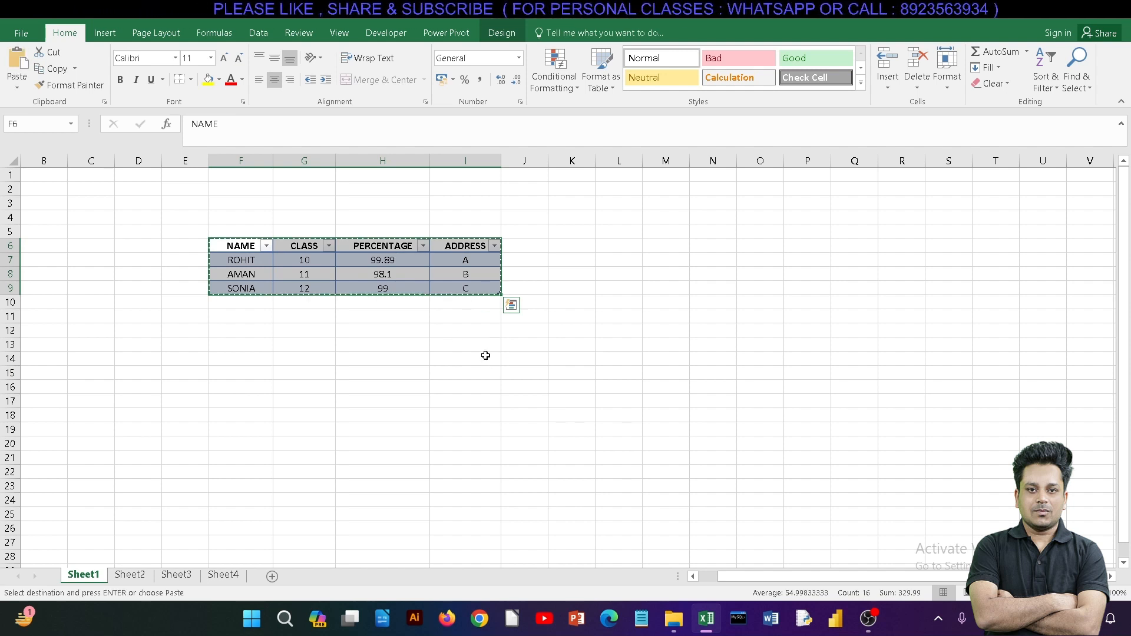
left_click(52, 177)
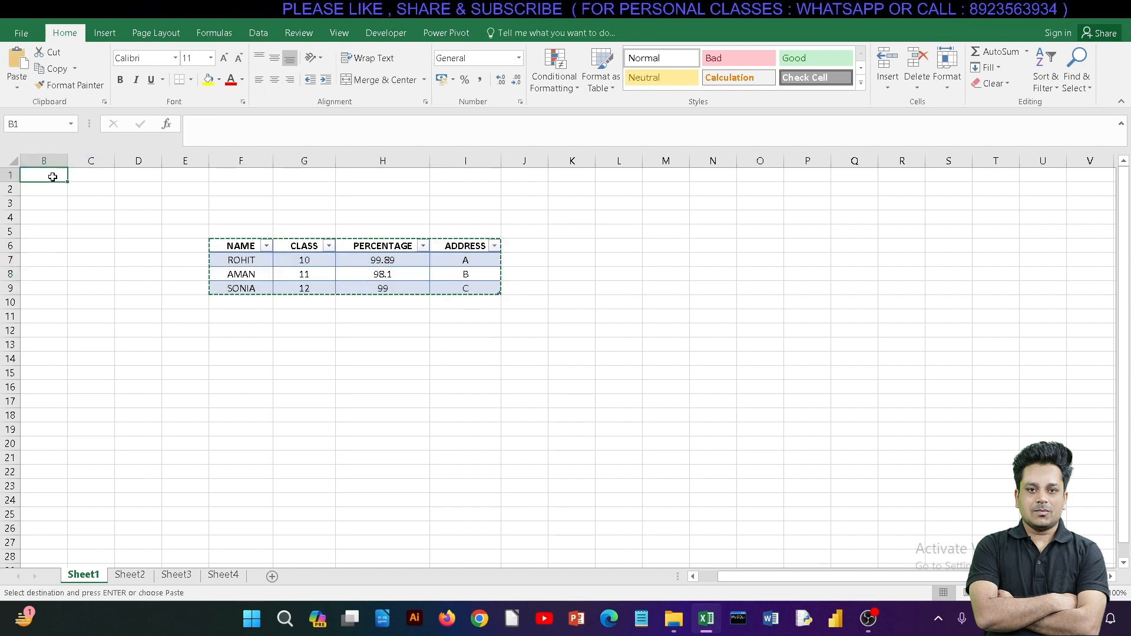
key("ctrl+v")
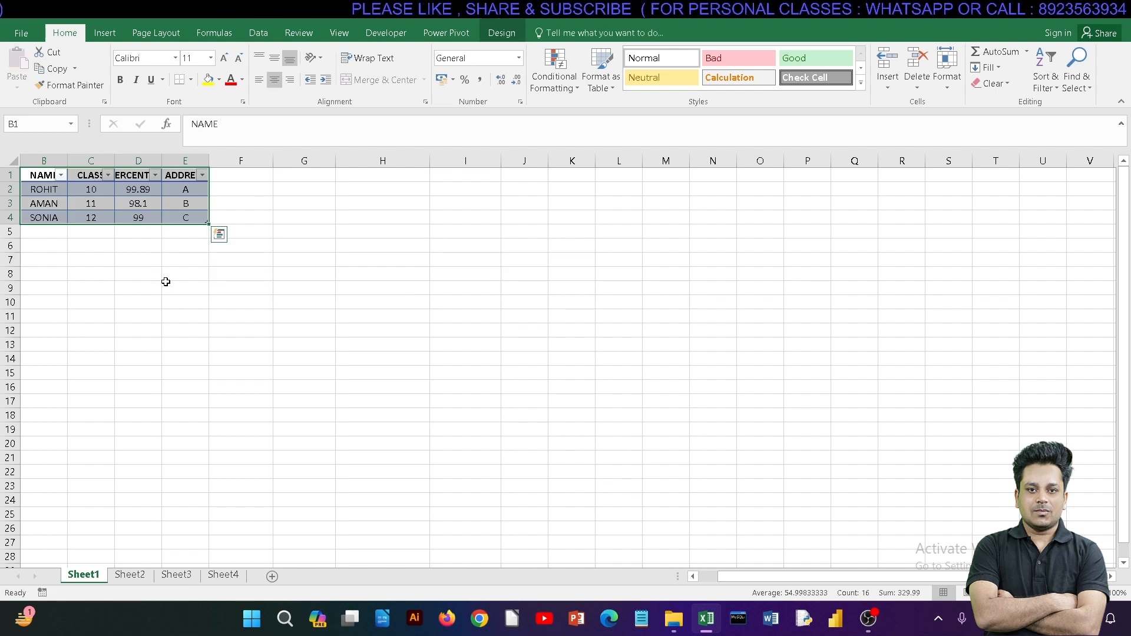
Step: Widen columns B to E so the moved table's headings fit beside their filter arrows
left_click_drag(116, 155, 158, 156)
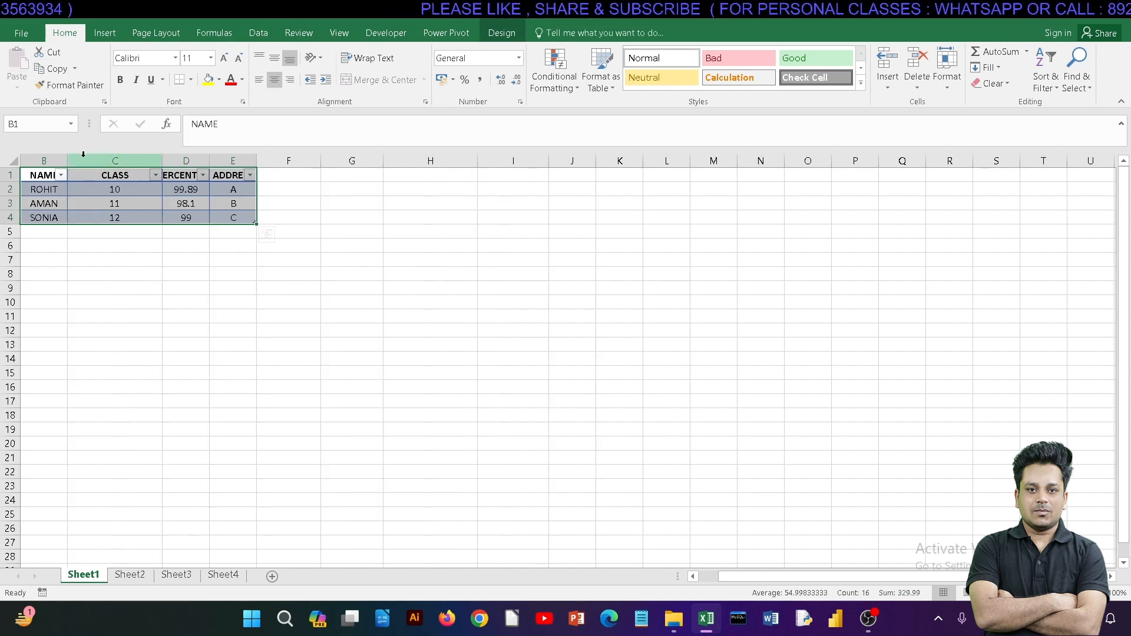
left_click_drag(67, 161, 109, 159)
left_click_drag(251, 161, 384, 159)
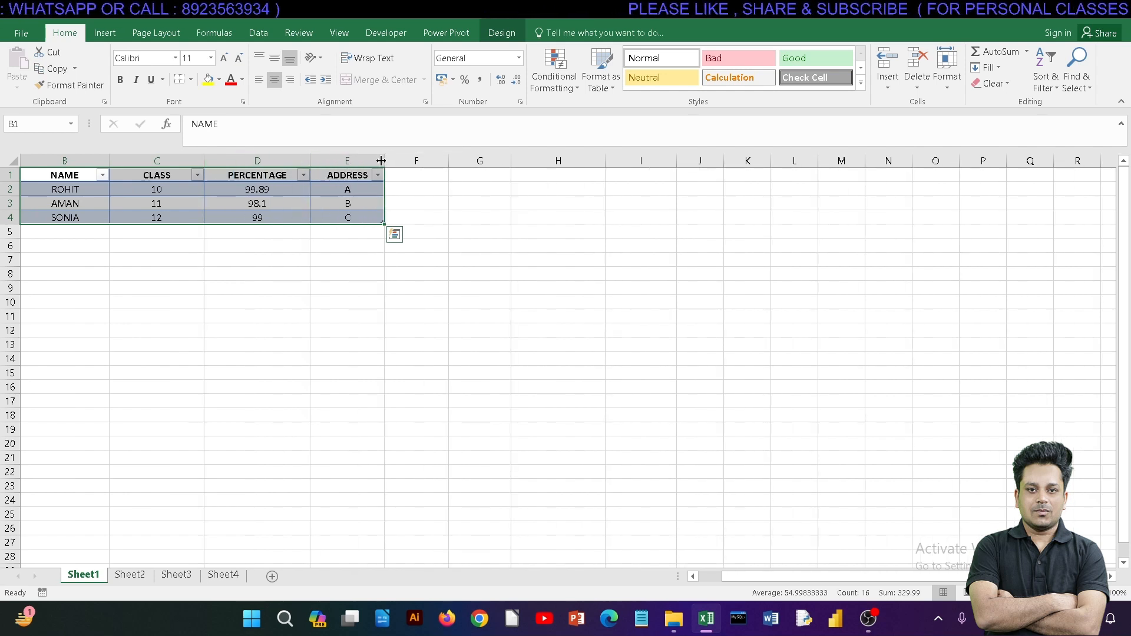
left_click(358, 268)
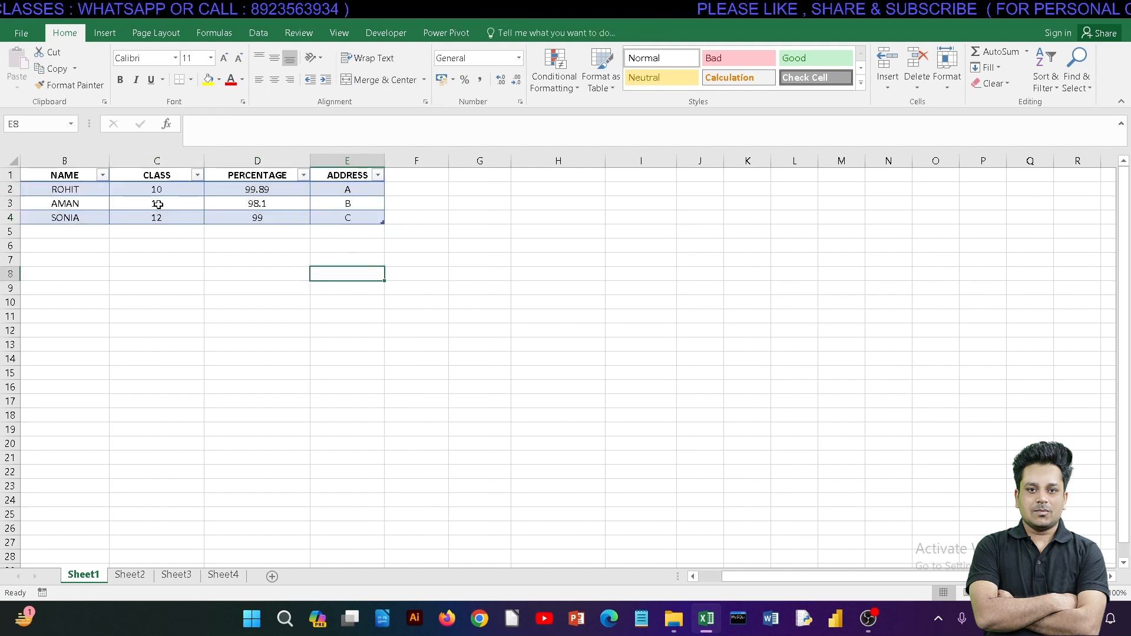
Step: Make the student data rows B2:E4 bold and set their font to Arial
left_click_drag(85, 190, 336, 218)
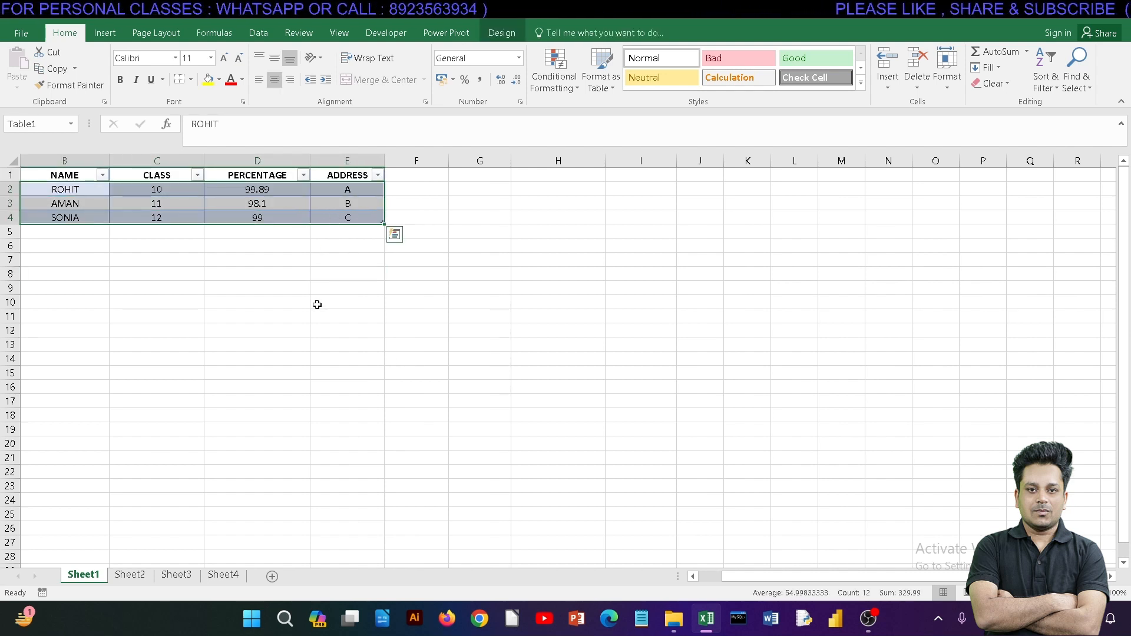
key("ctrl+q")
left_click_drag(76, 188, 378, 218)
left_click(122, 79)
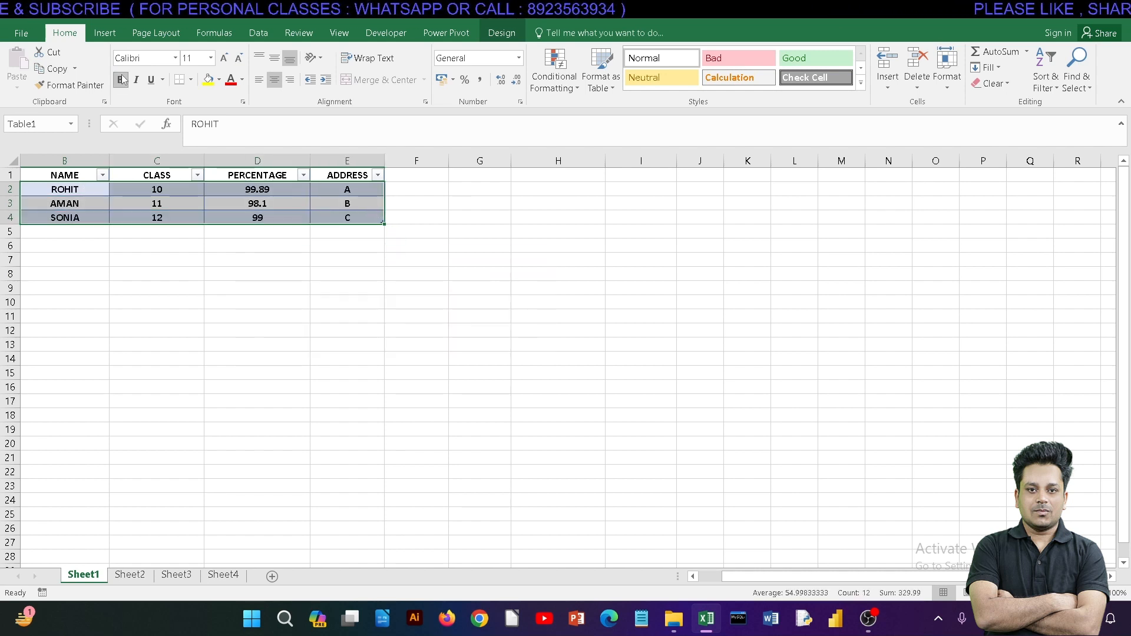
left_click(175, 58)
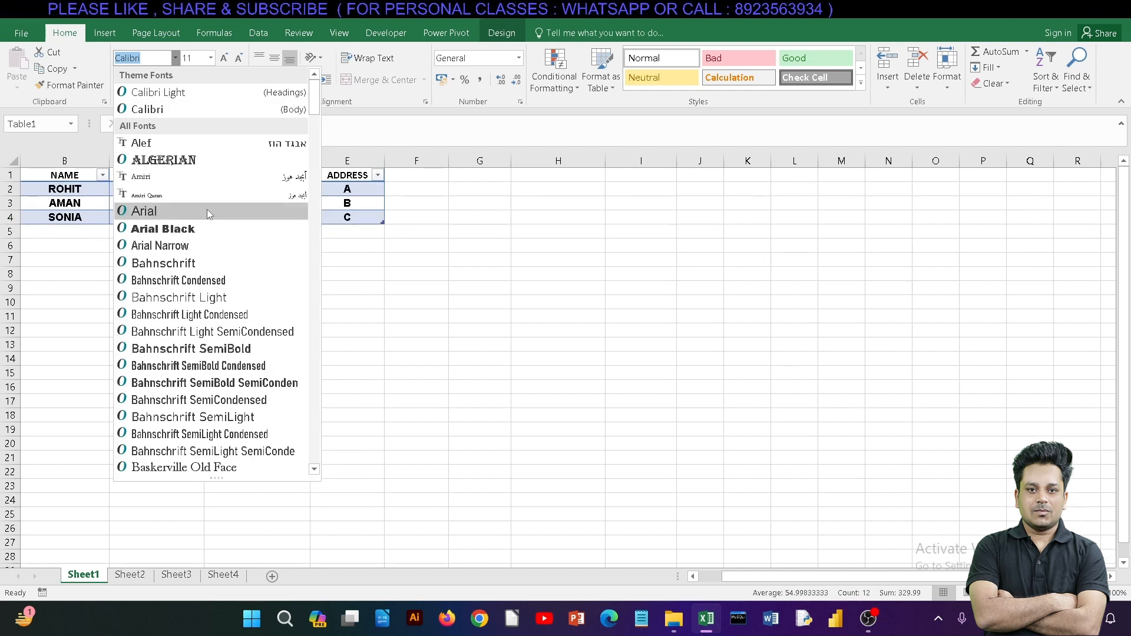
key("Escape")
Step: Enlarge the table's header row text to size 16 and colour it red
left_click_drag(86, 177, 361, 175)
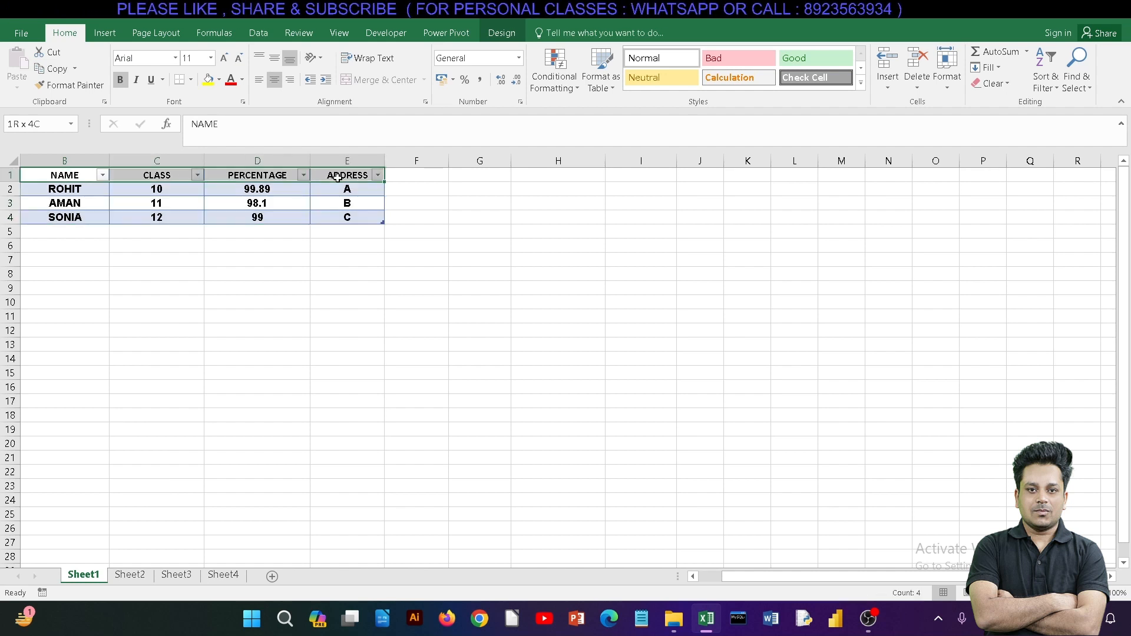
left_click(212, 58)
left_click(224, 57)
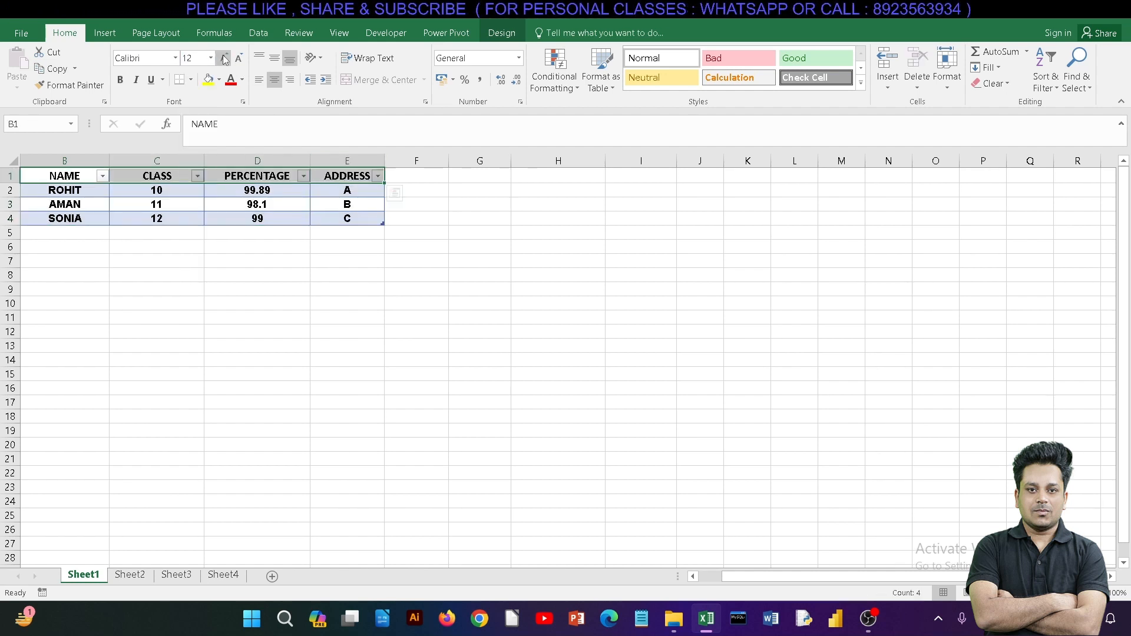
left_click(224, 58)
left_click(224, 58)
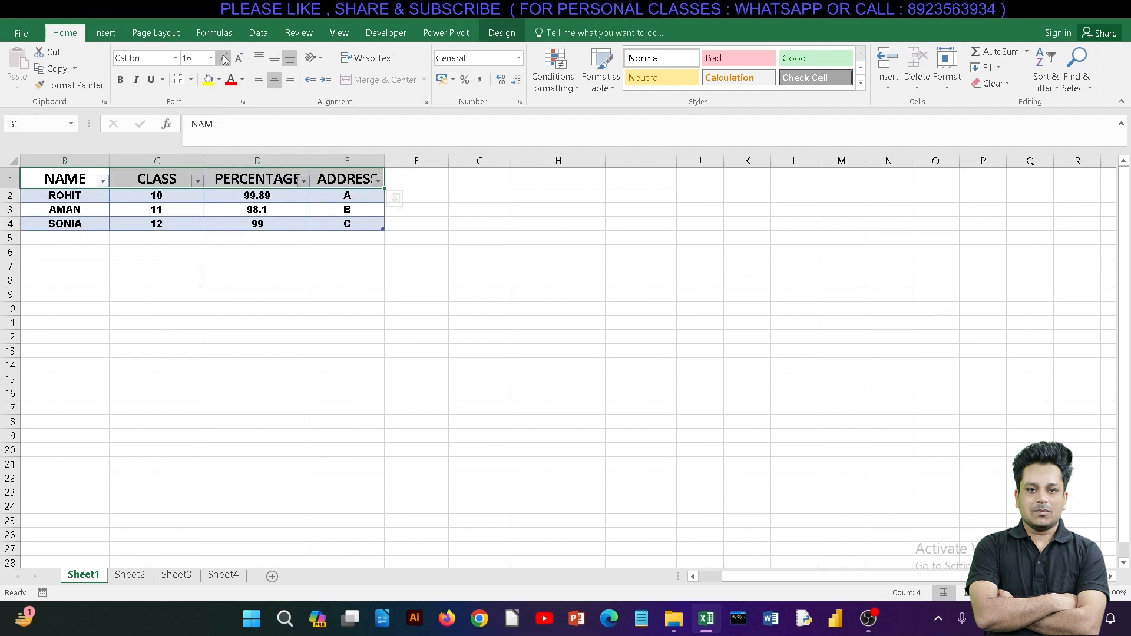
left_click(242, 79)
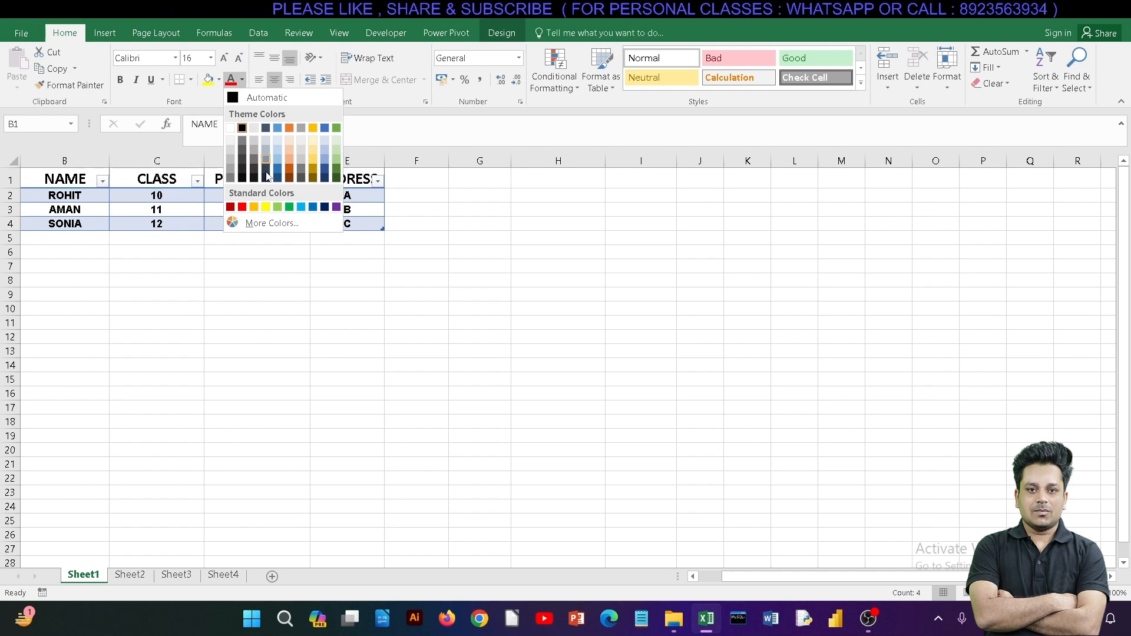
left_click(242, 206)
left_click(253, 307)
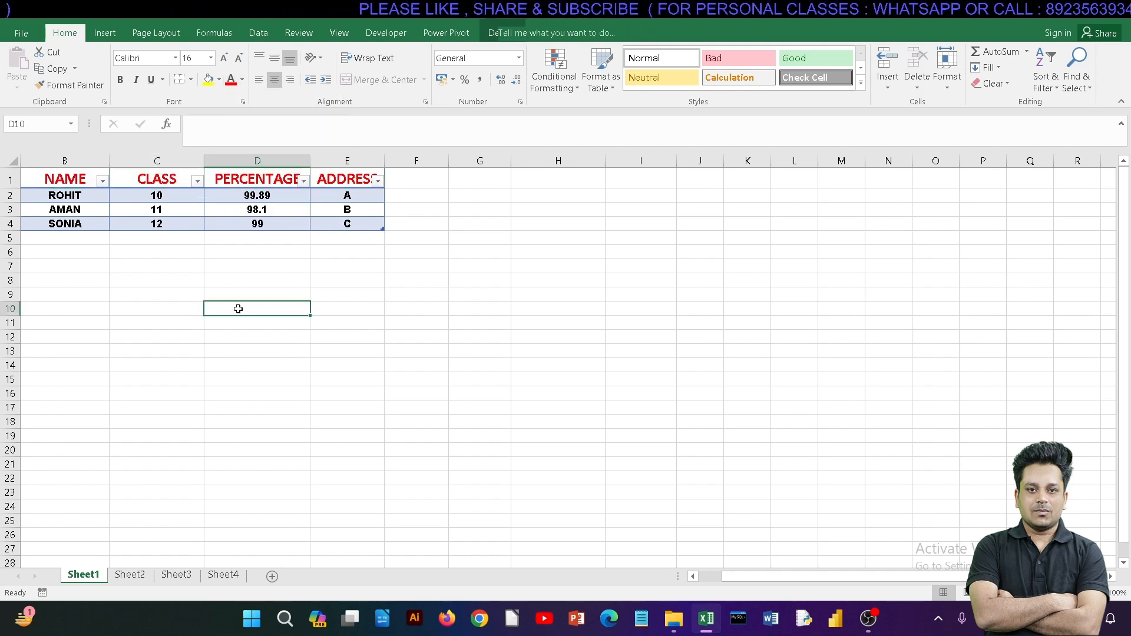
Step: Widen the PERCENTAGE and ADDRESS columns so their enlarged headings fit beside the filter arrows
double_click(384, 160)
left_click(313, 168)
left_click_drag(310, 161, 331, 161)
left_click(327, 293)
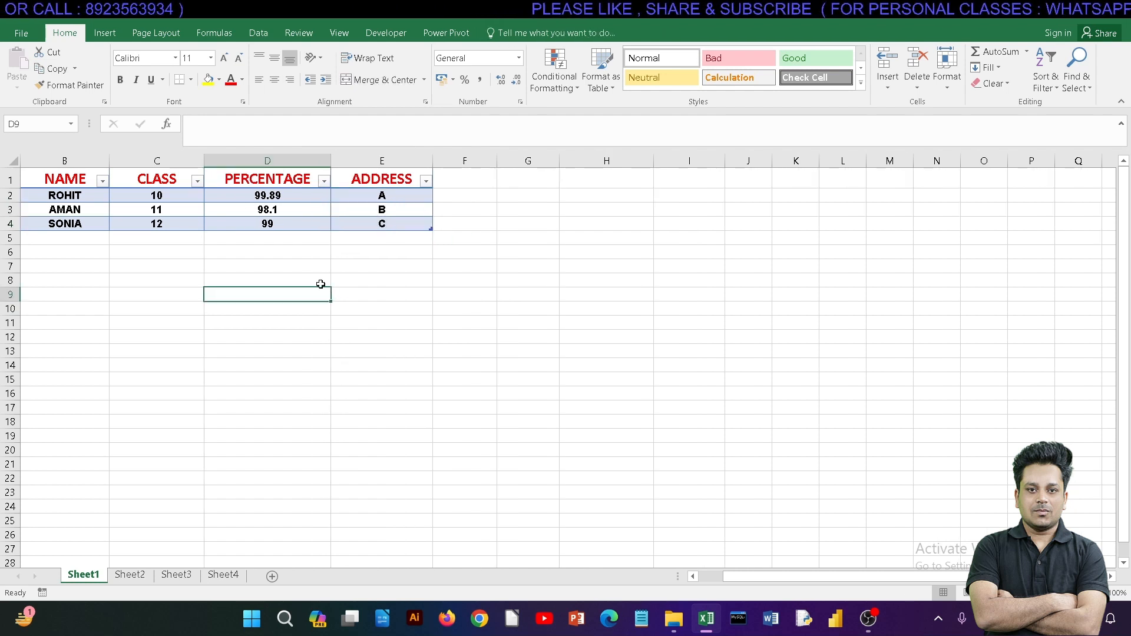
left_click_drag(380, 223, 98, 185)
left_click_drag(76, 238, 431, 251)
left_click_drag(421, 245, 374, 484)
scroll(343, 316, "up", 2)
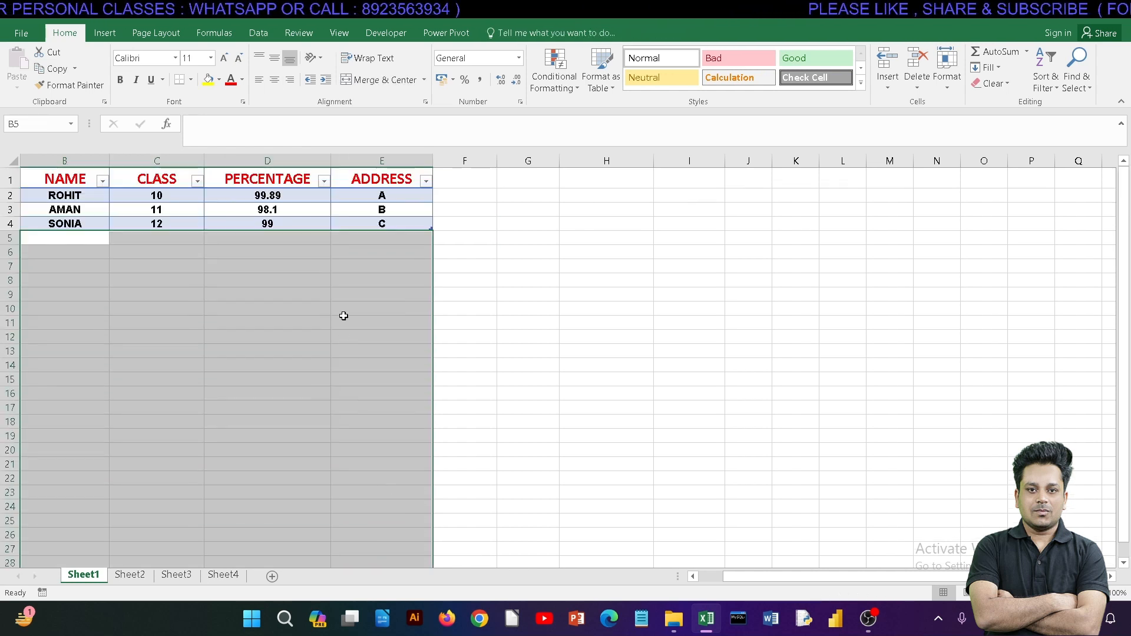
left_click(417, 263)
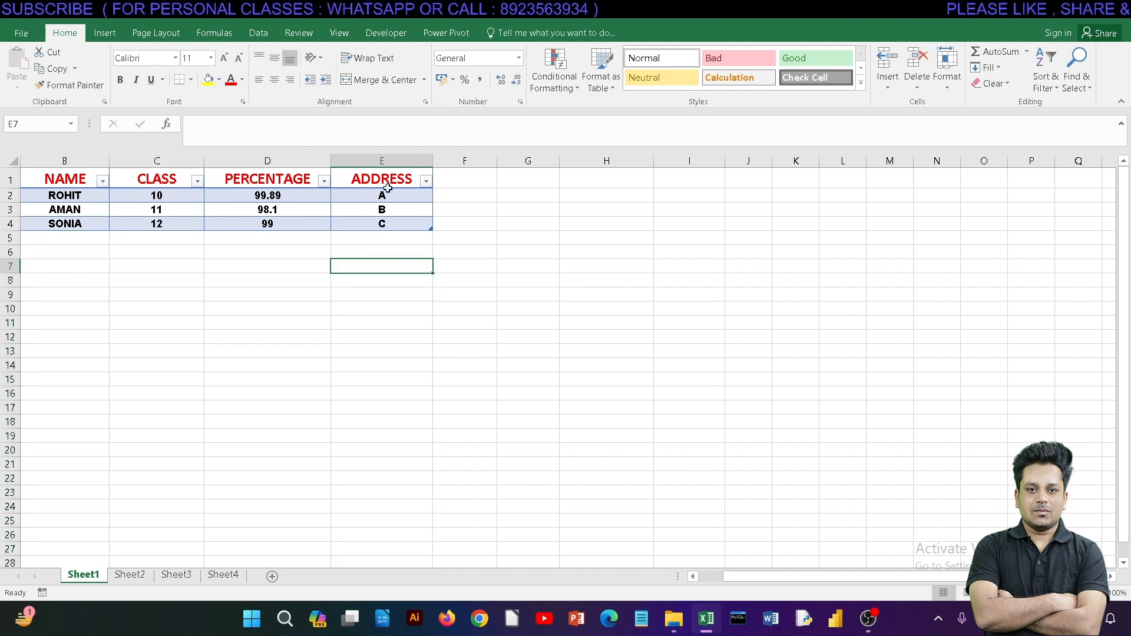
Step: Extend the table with a PHONE column in F and widen it to fit its heading
left_click(454, 178)
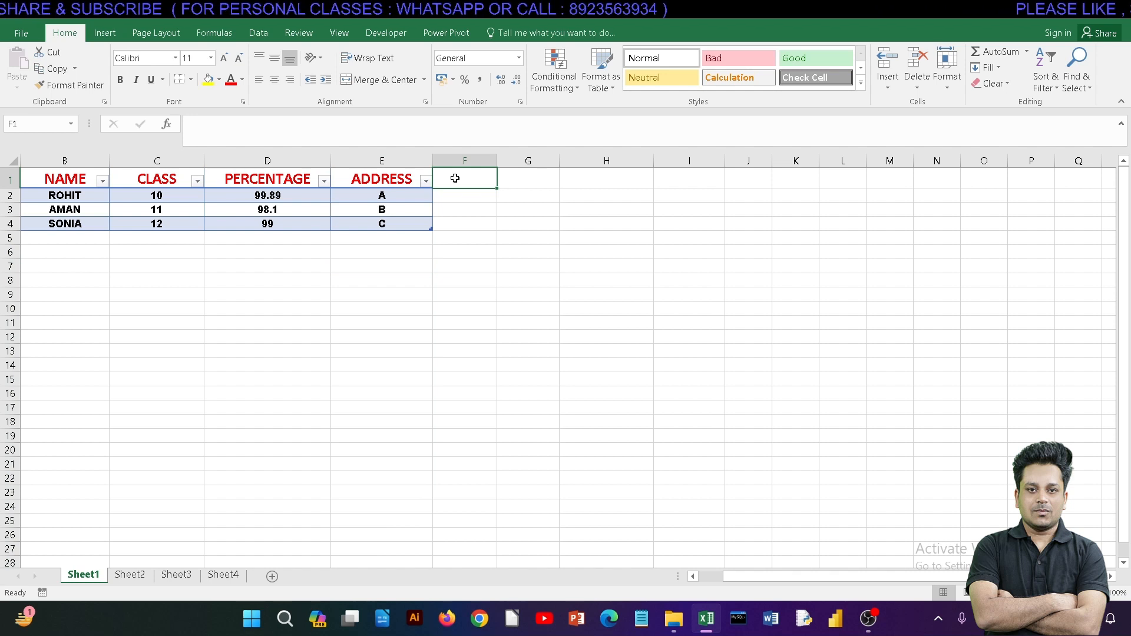
type("PHONE")
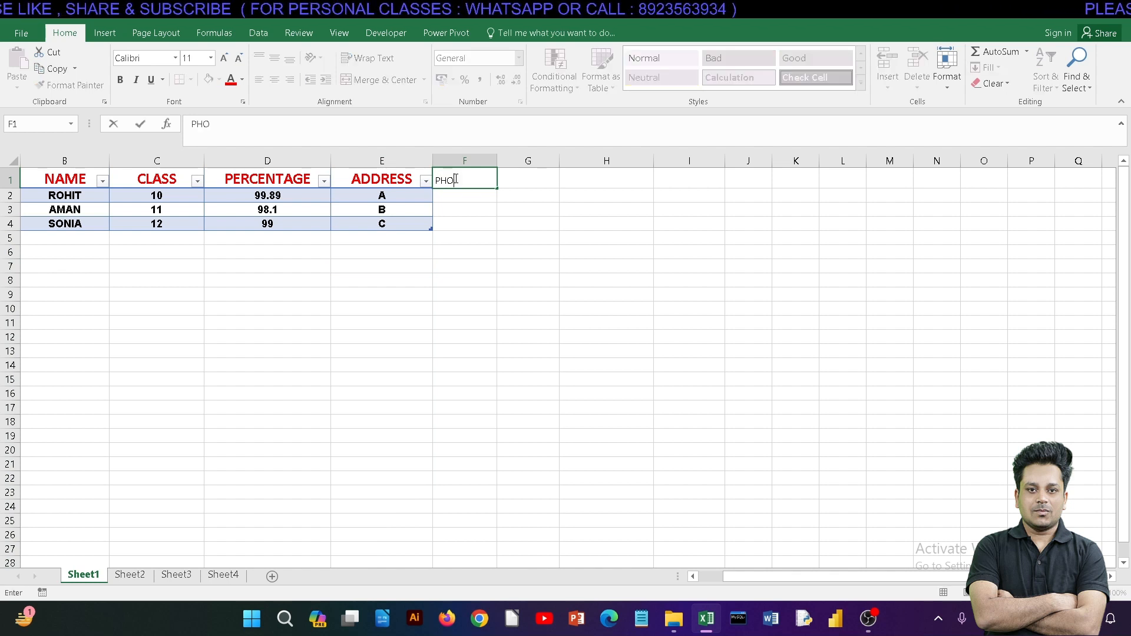
left_click(476, 203)
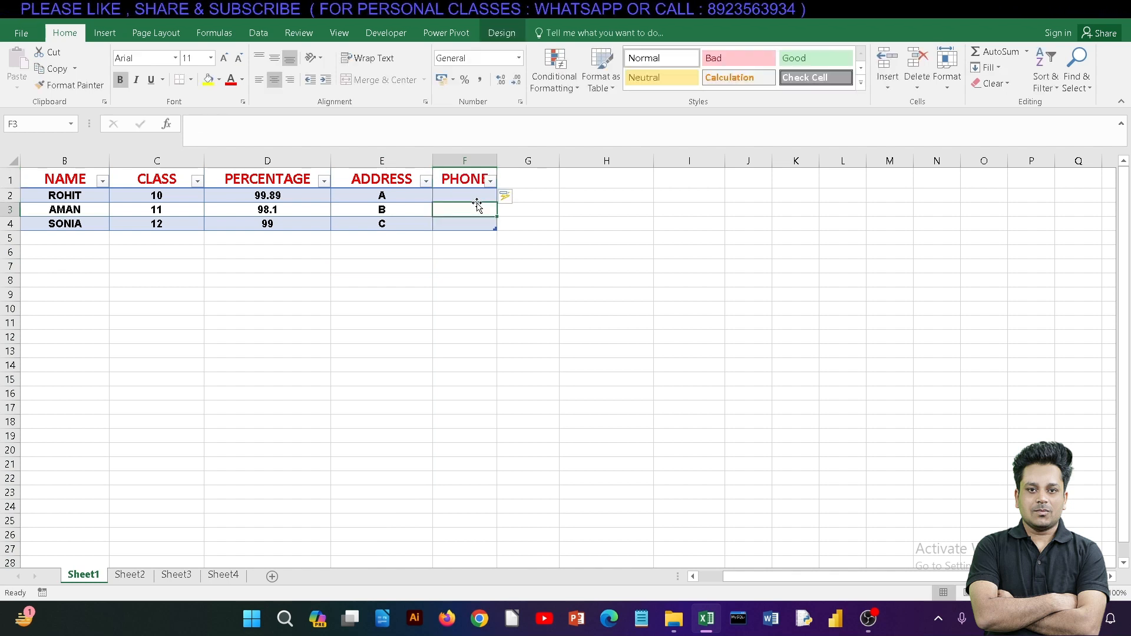
left_click_drag(496, 160, 510, 160)
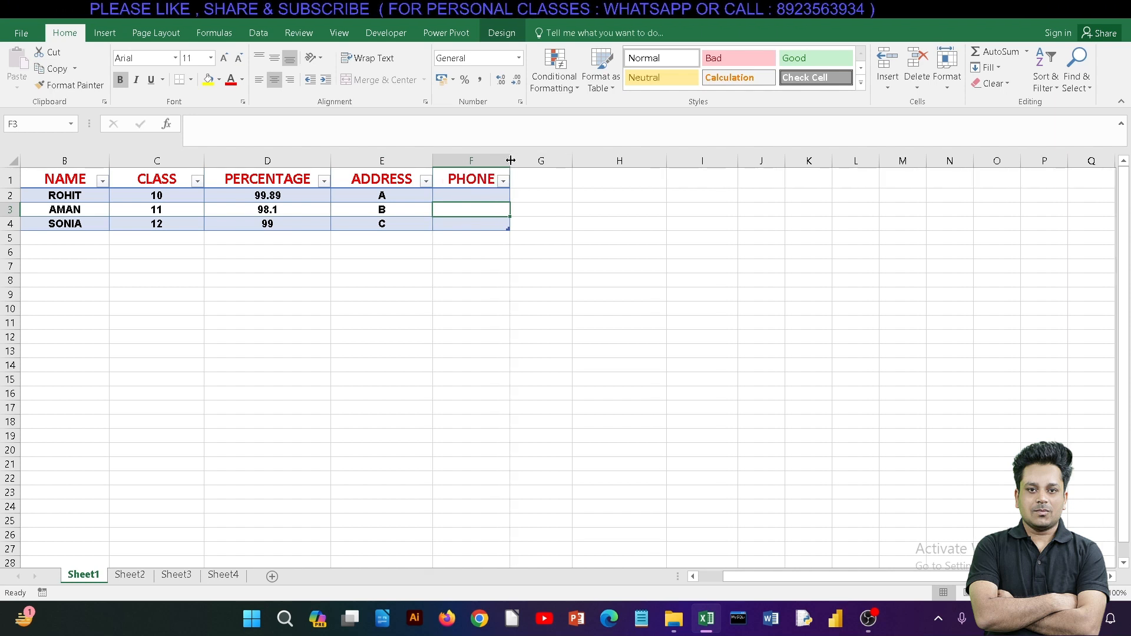
left_click(472, 258)
Step: Fill in the phone numbers of the three students in F2:F4
left_click(471, 196)
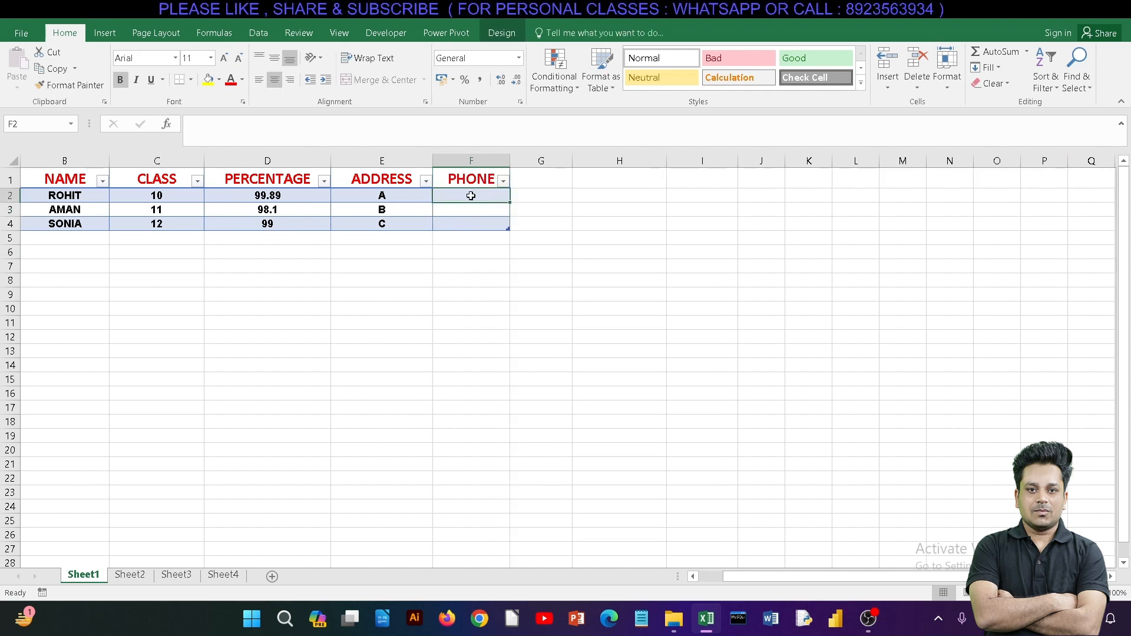
type("345345")
left_click(466, 212)
type("3")
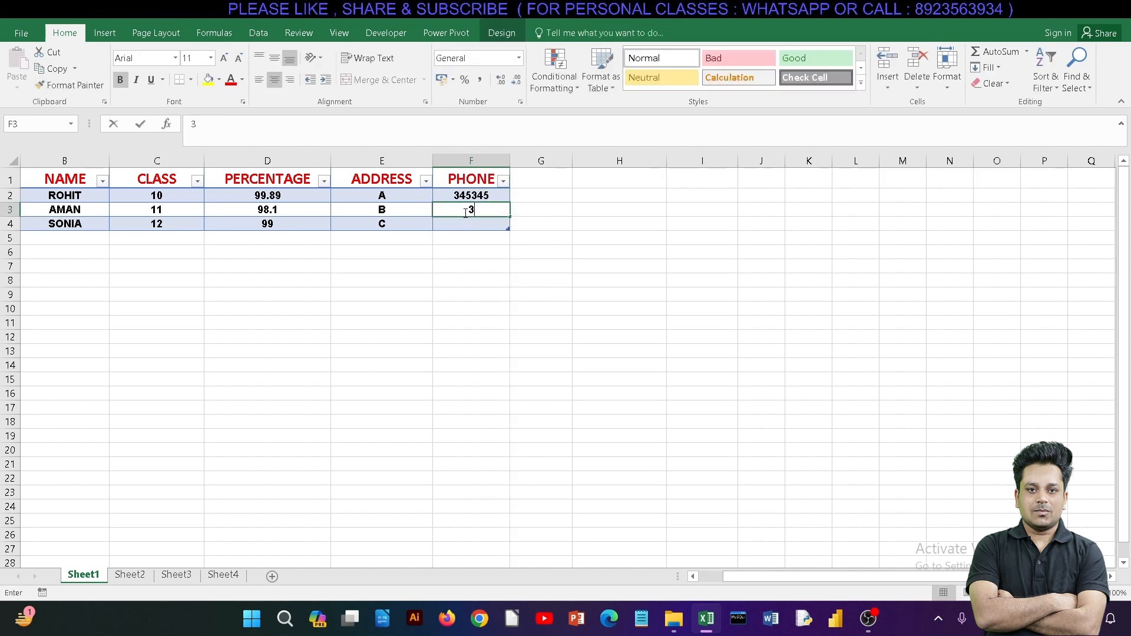
type("457457")
left_click(469, 224)
type("234235")
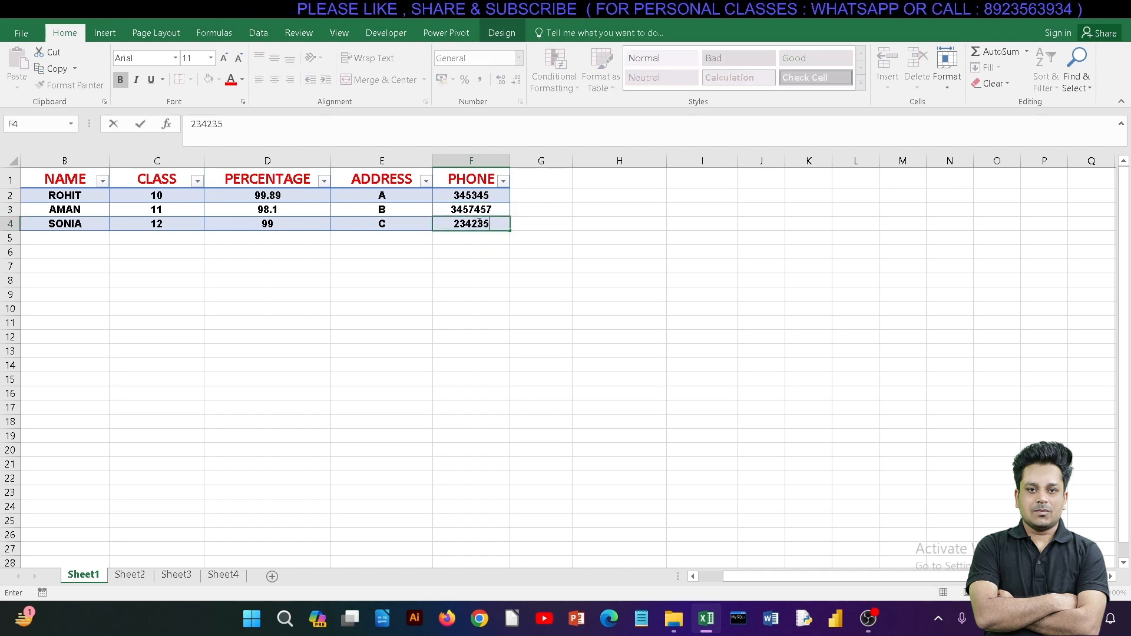
left_click(548, 259)
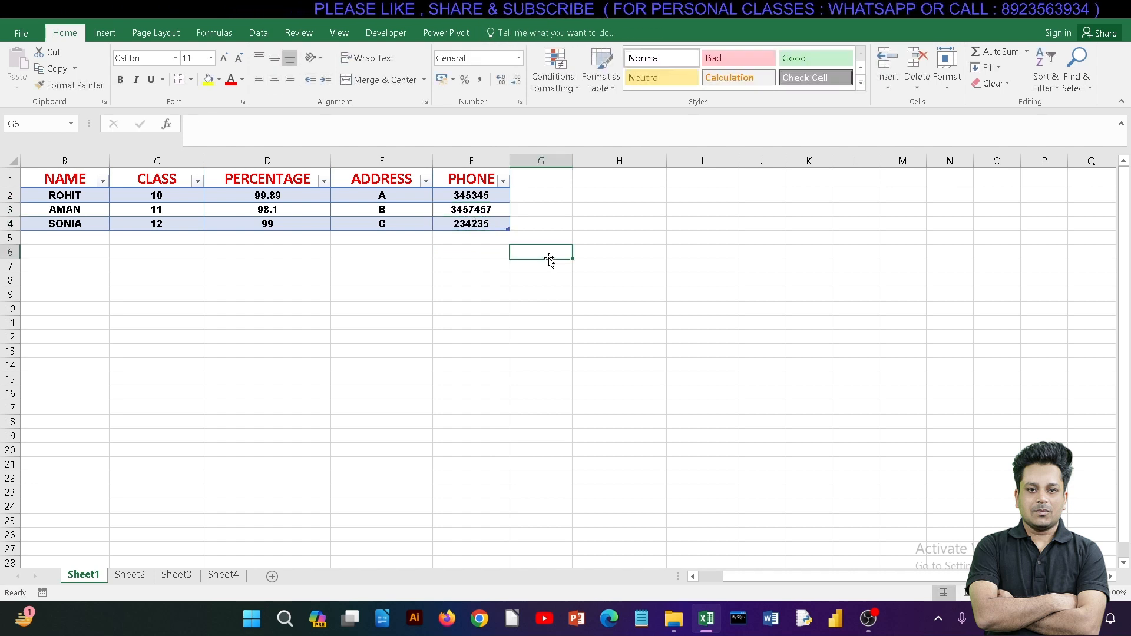
Step: Add a fourth record in row 5 with the student's first name and class 9
left_click(52, 240)
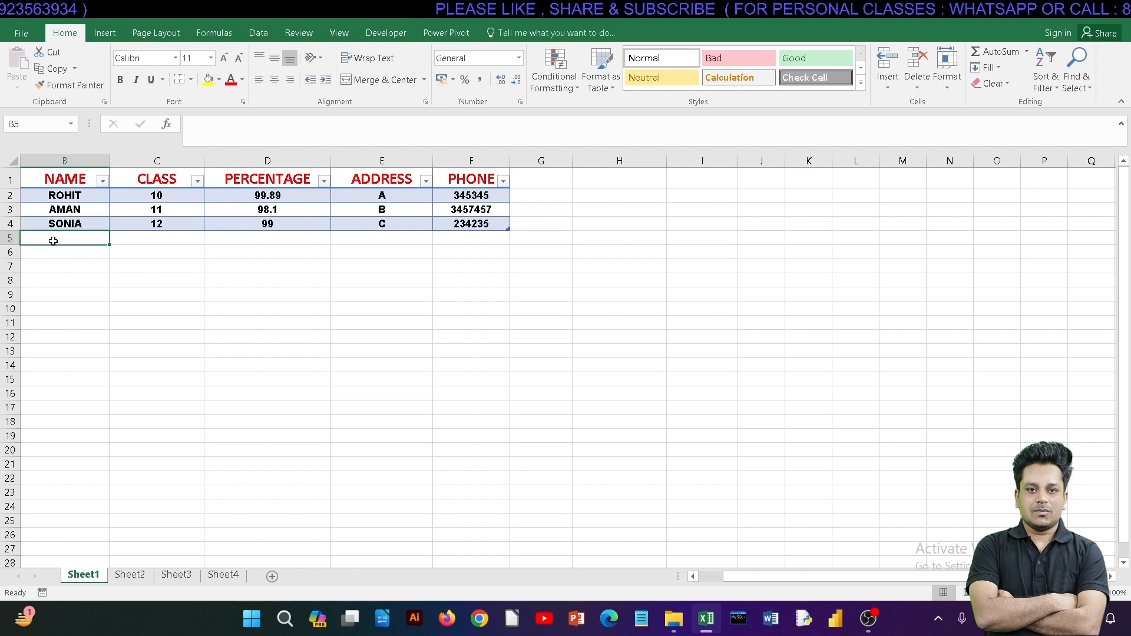
type("SWA")
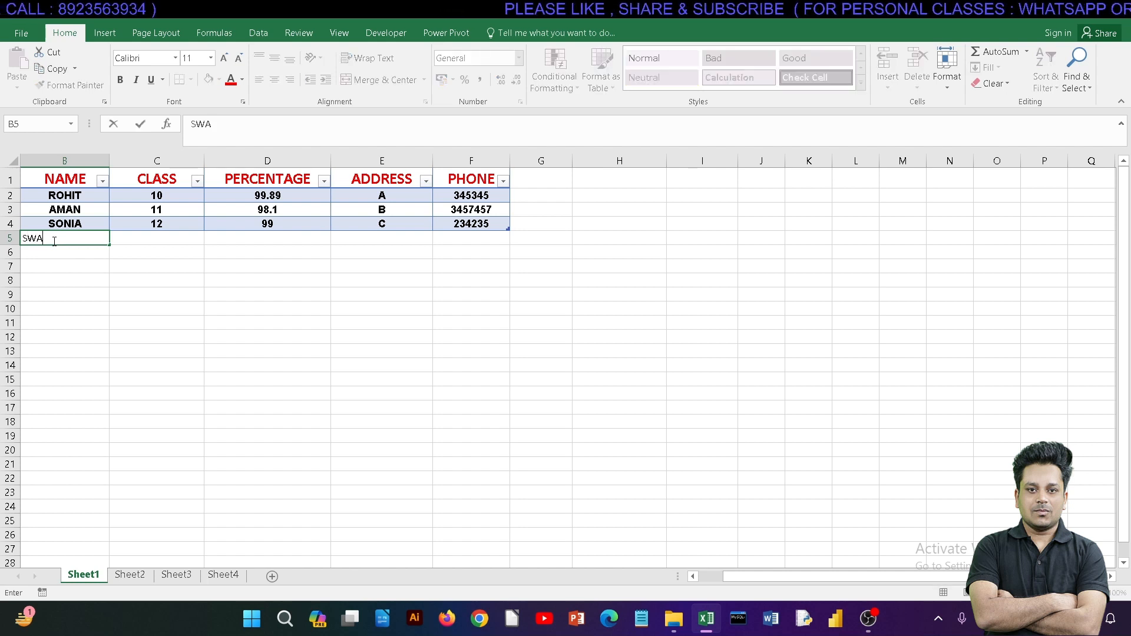
key("BackSpace")
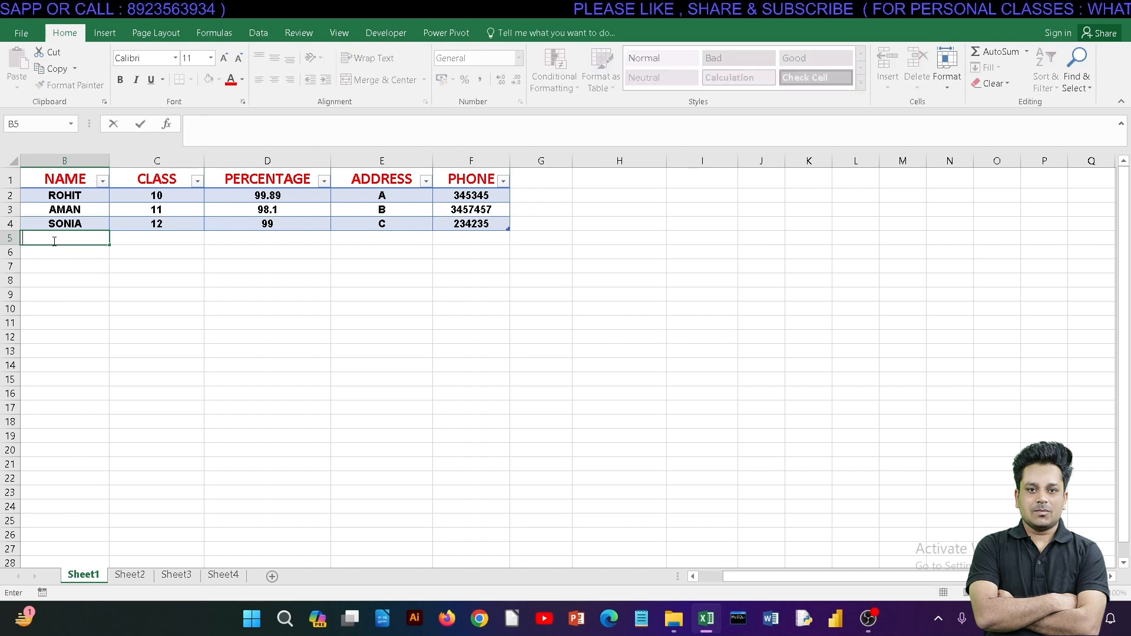
type("SIMRAN")
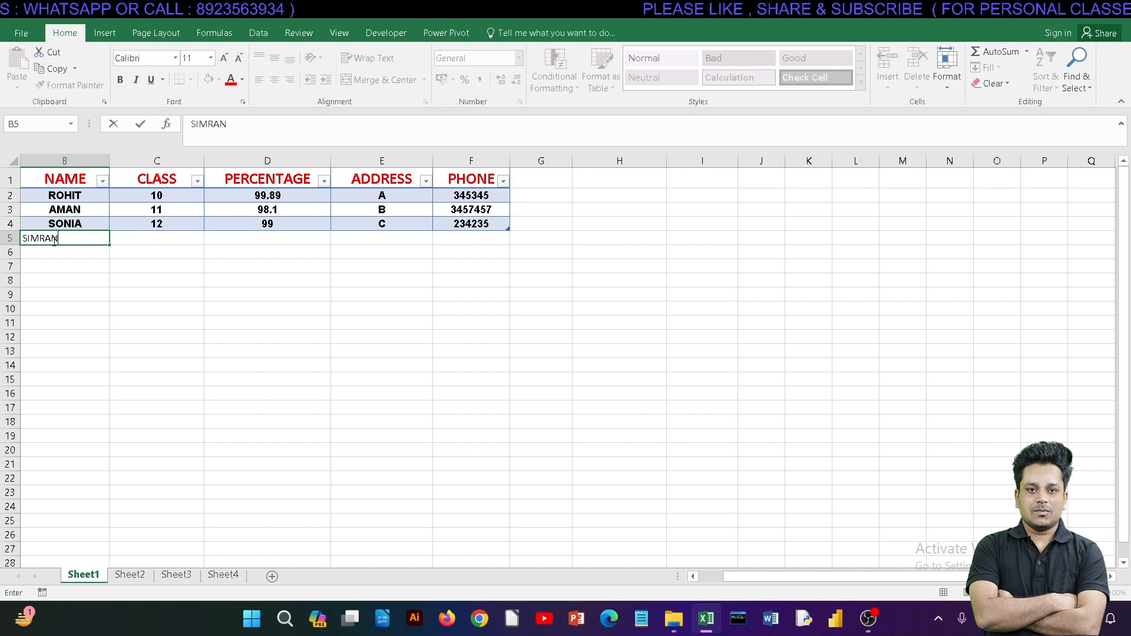
key("Tab")
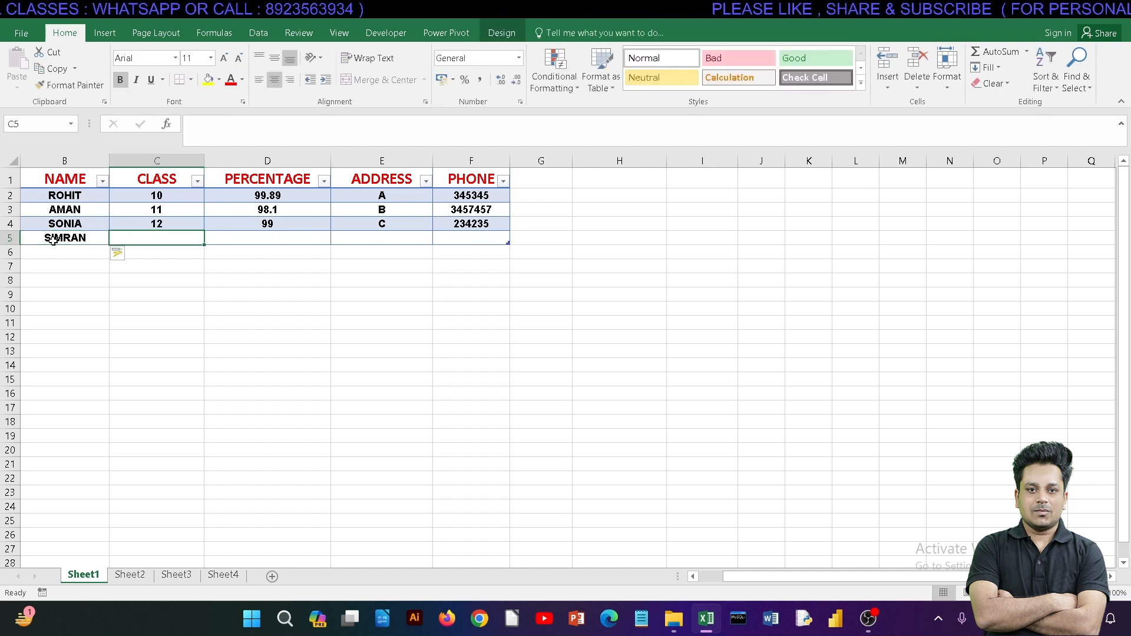
type("1")
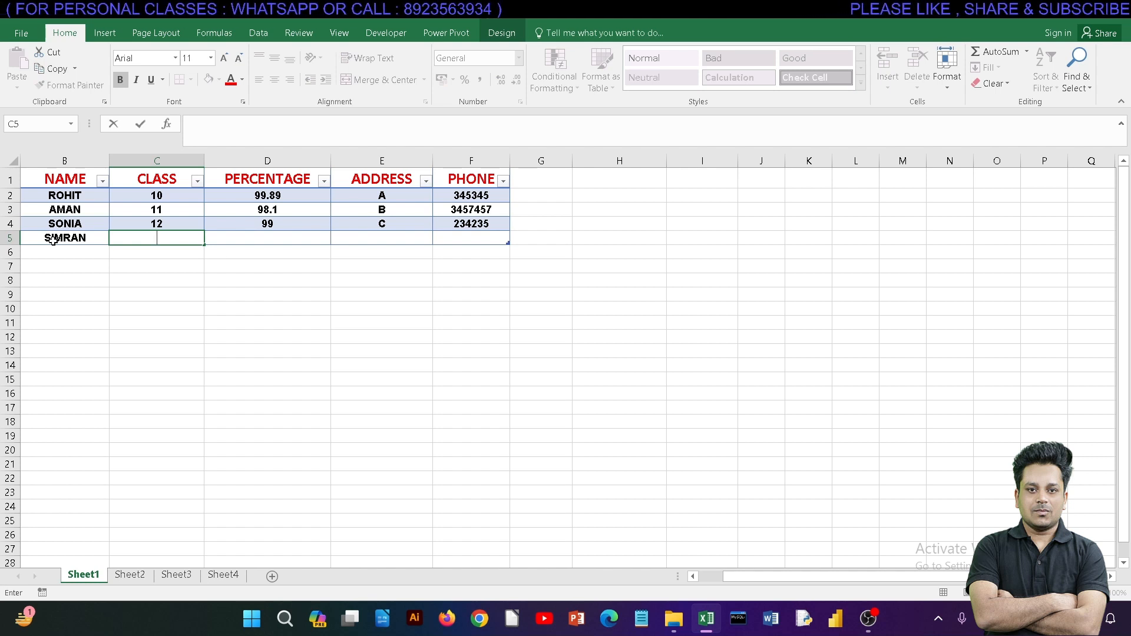
key("Tab")
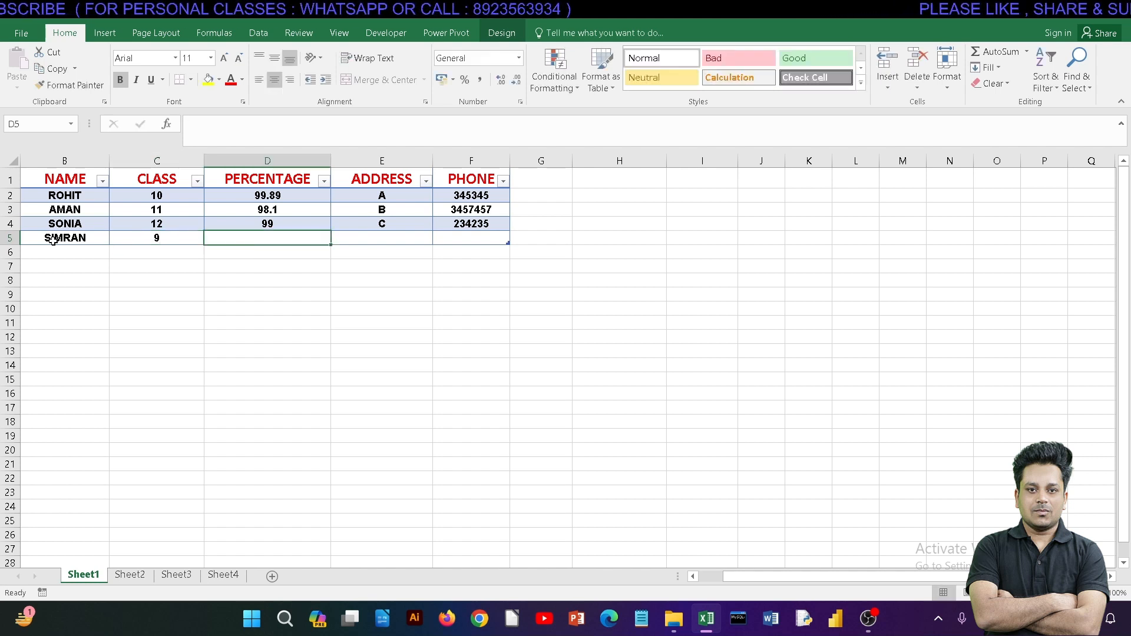
Step: Complete the row 5 record with percentage 98, address D and the student's phone number
type("98")
key("Tab")
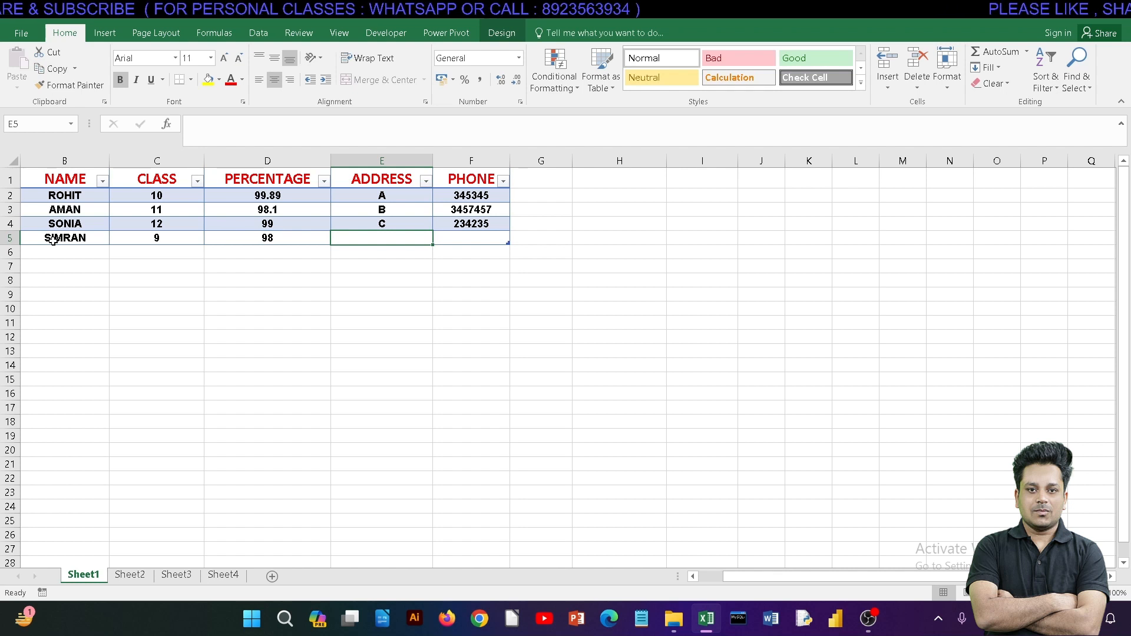
type("D")
key("Tab")
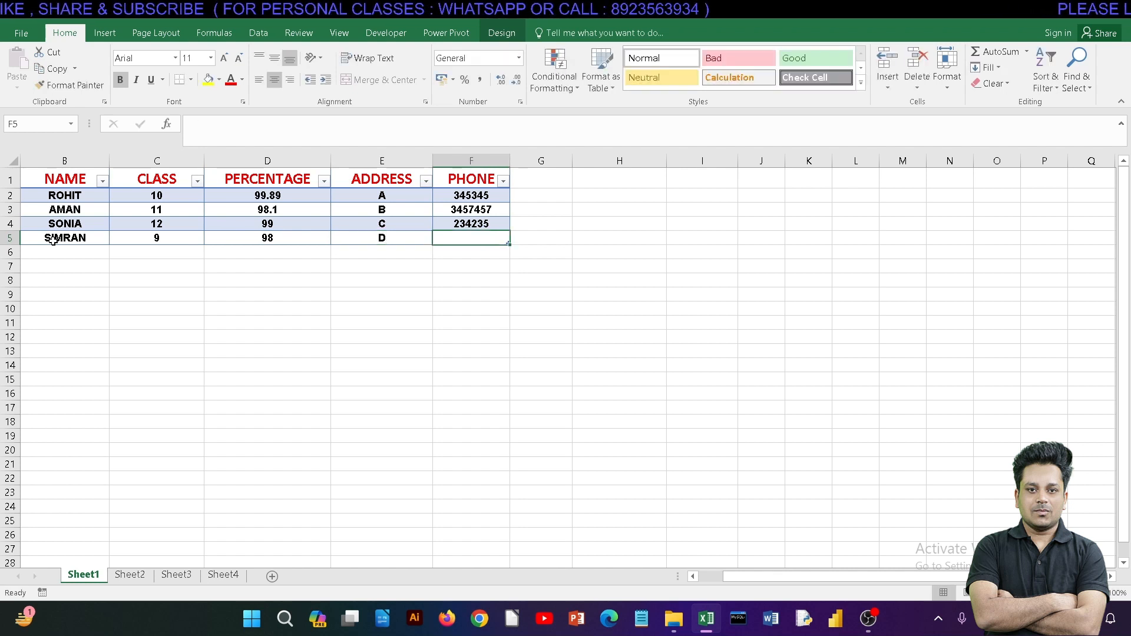
type("897435")
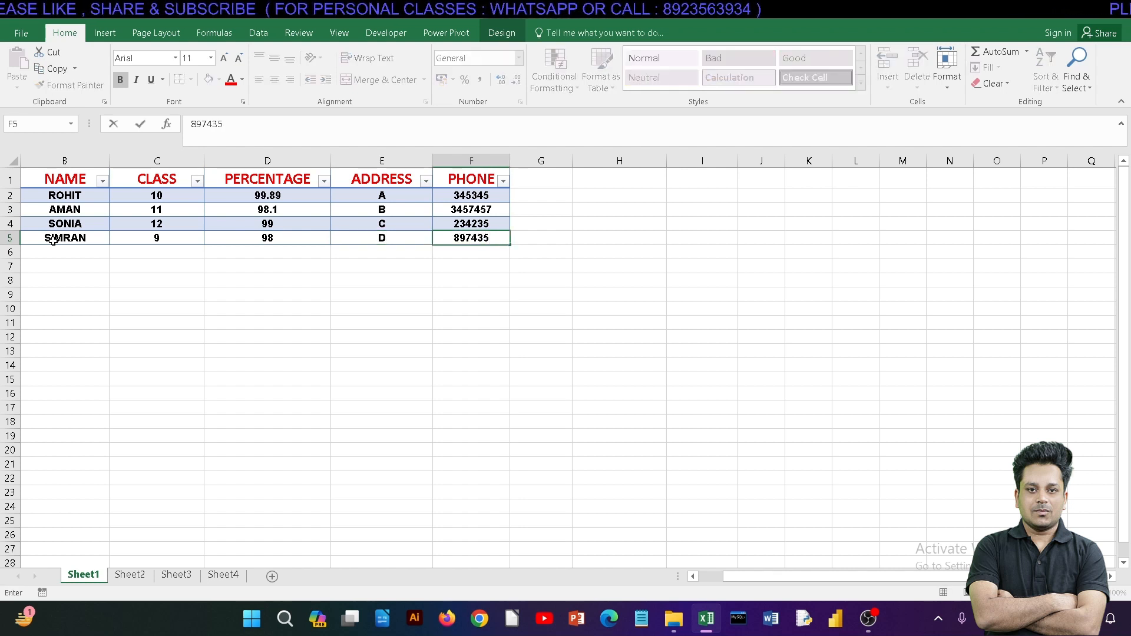
left_click(80, 283)
left_click(68, 239)
left_click_drag(67, 239, 459, 237)
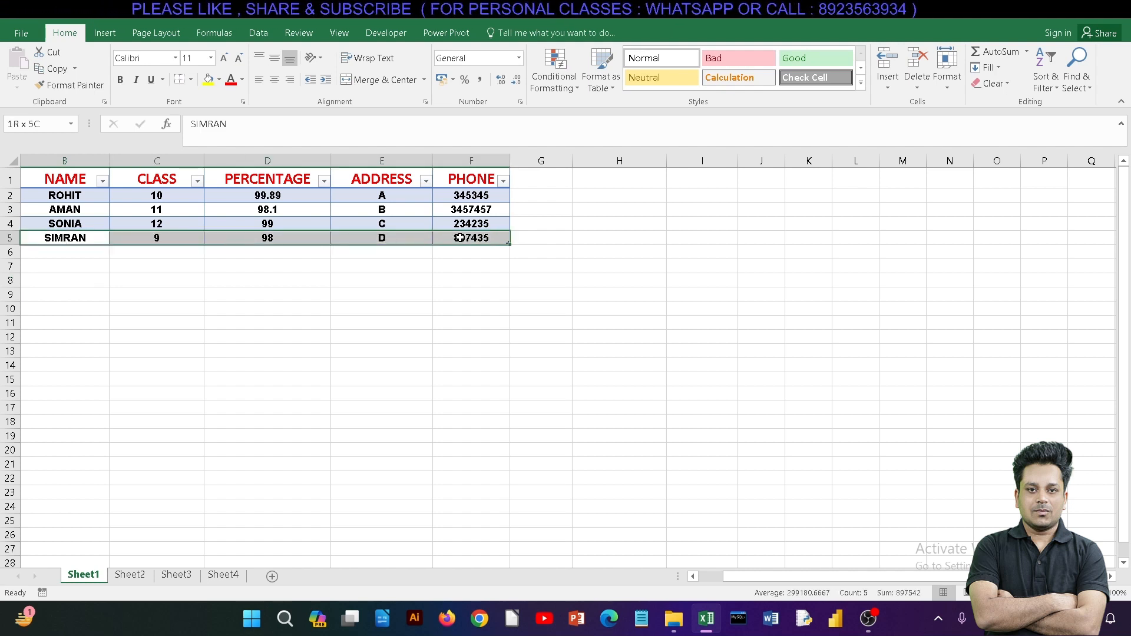
left_click(448, 266)
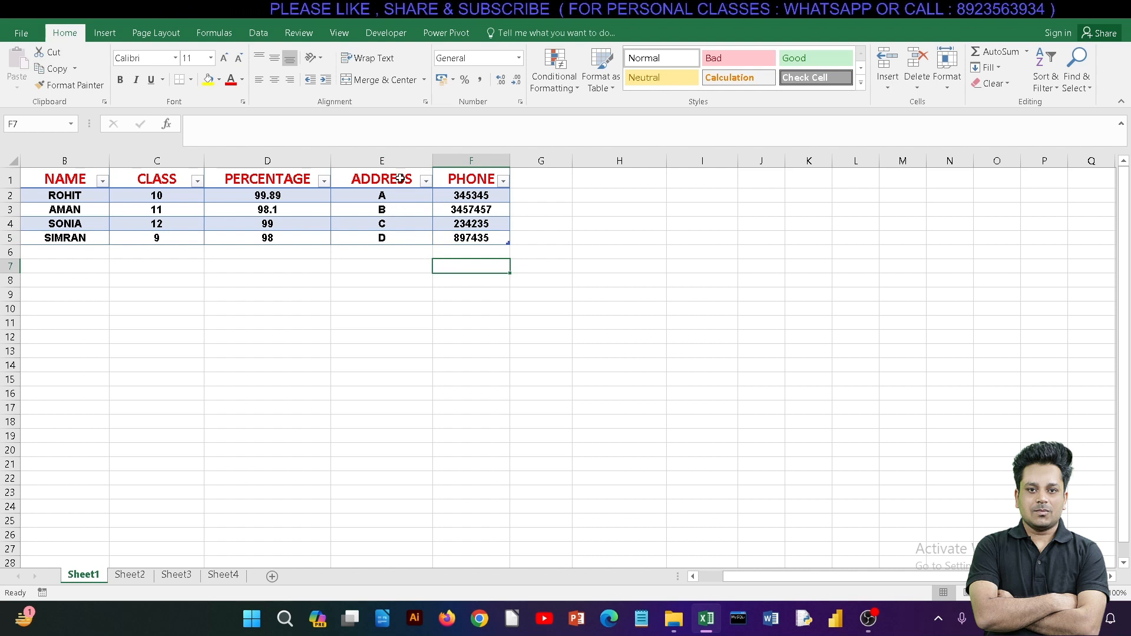
left_click(396, 156)
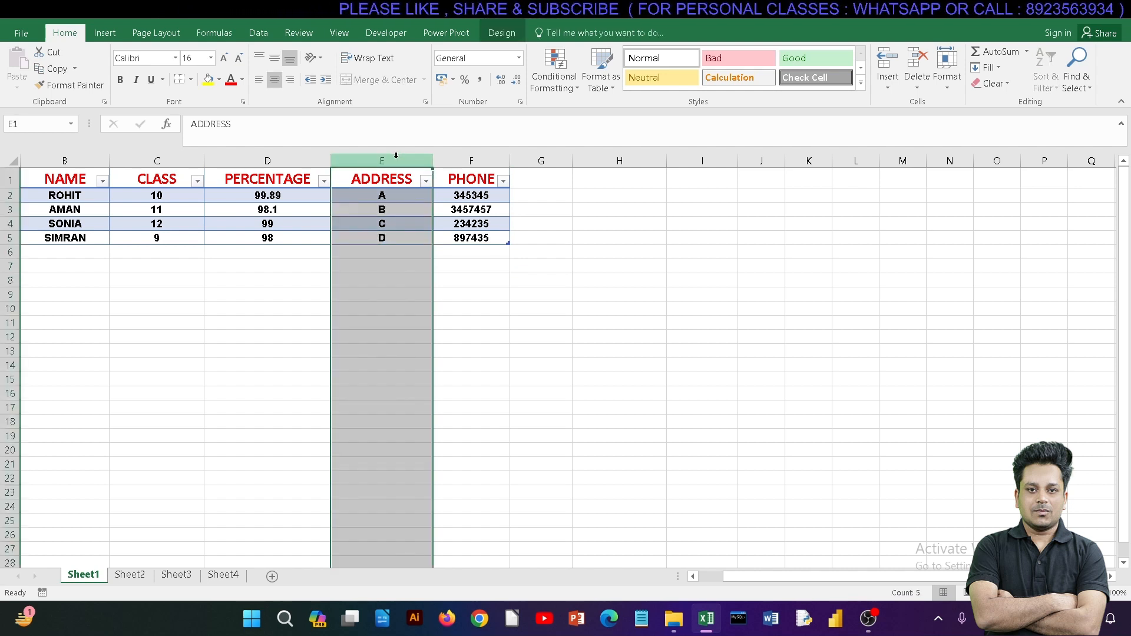
Step: Copy the whole student table B1:F5, including its headings
left_click_drag(482, 236, 172, 177)
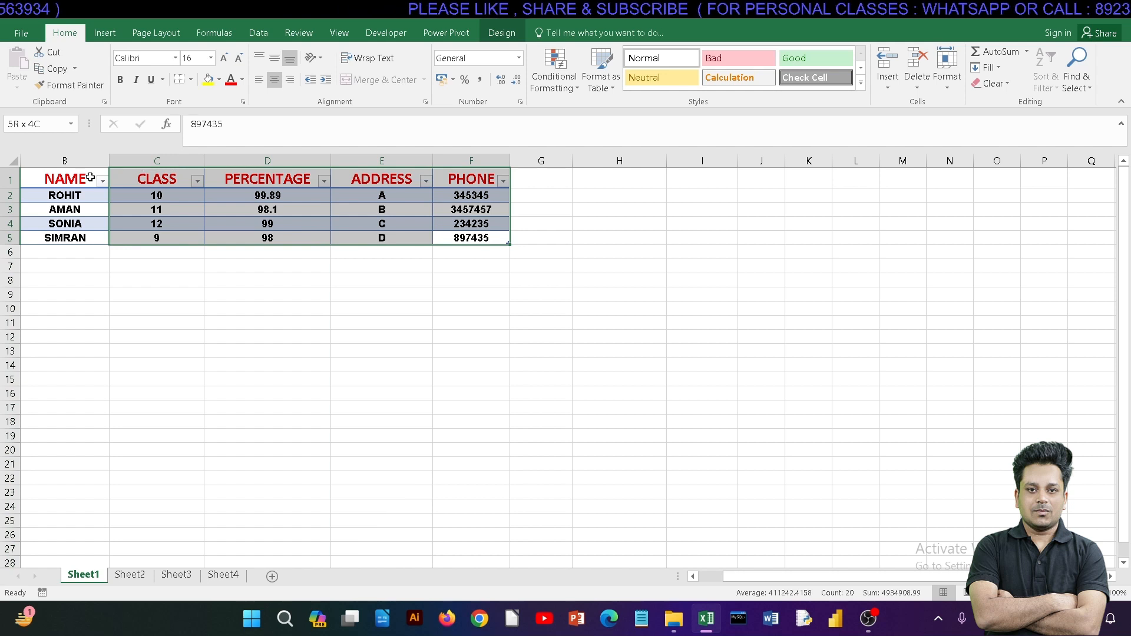
left_click_drag(90, 178, 61, 178)
key("ctrl+c")
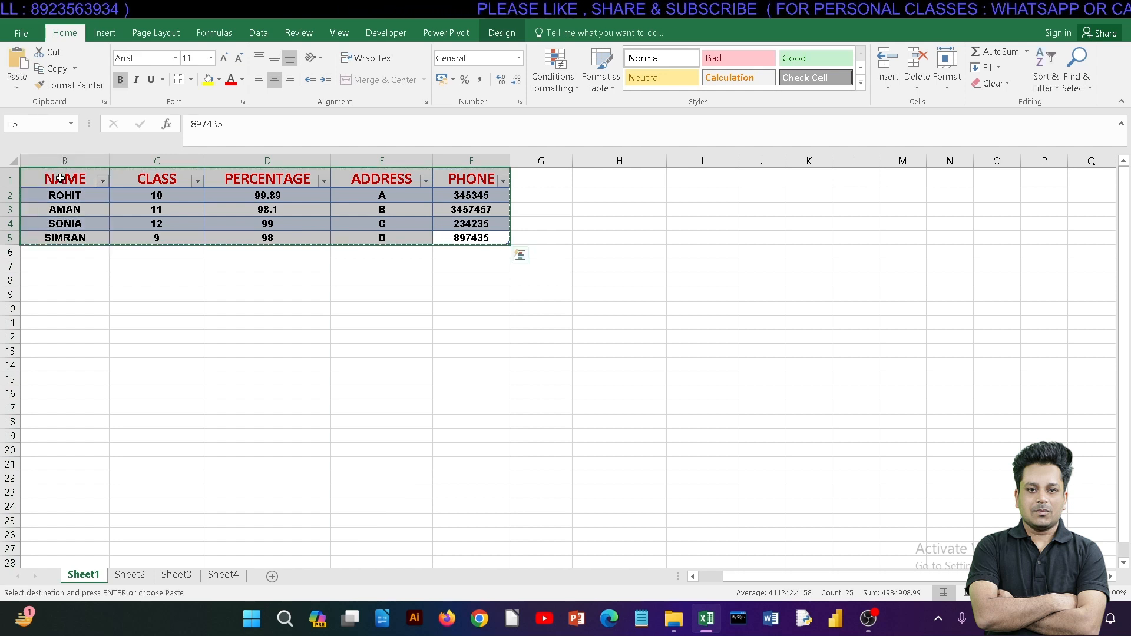
left_click(471, 322)
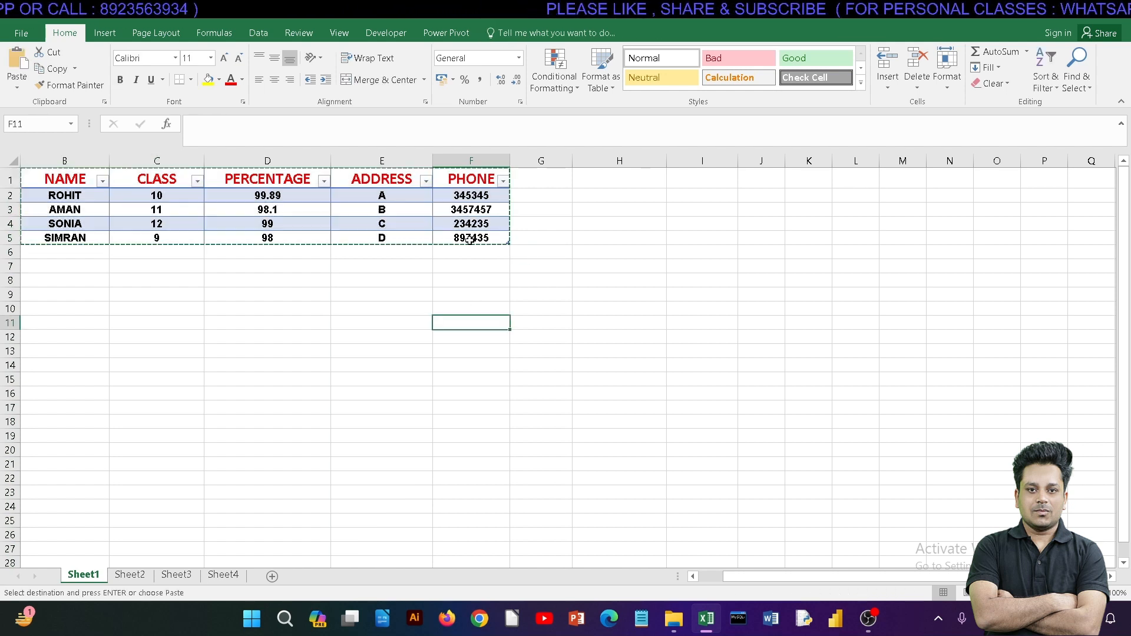
Step: Delete the entire student table B1:F5 and undo the deletion
left_click_drag(474, 236, 37, 134)
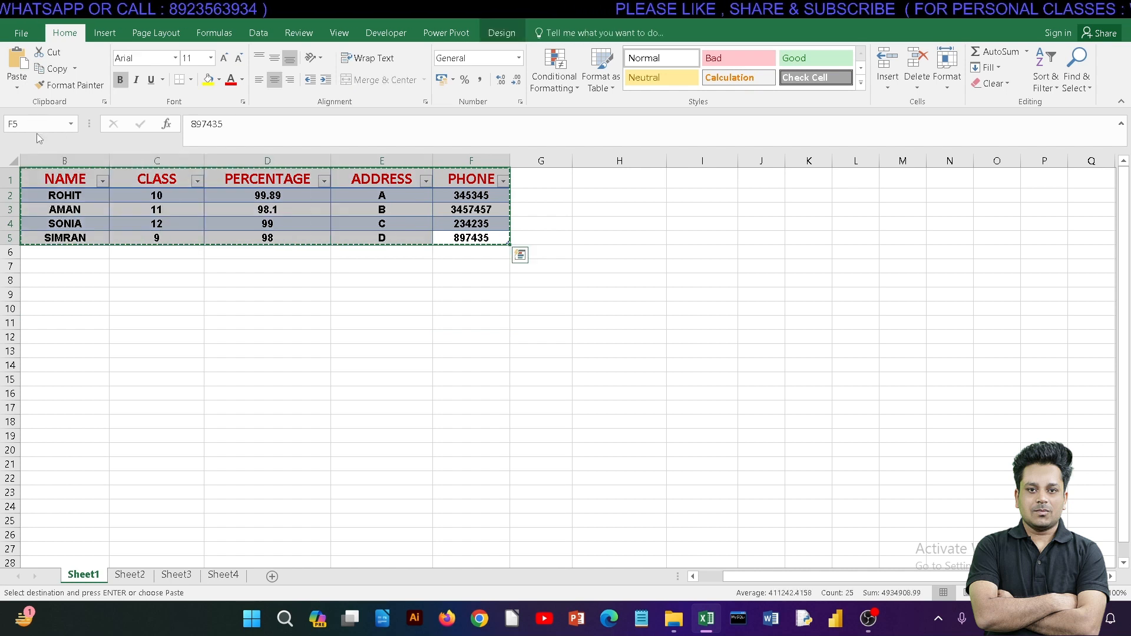
key("Delete")
left_click(378, 346)
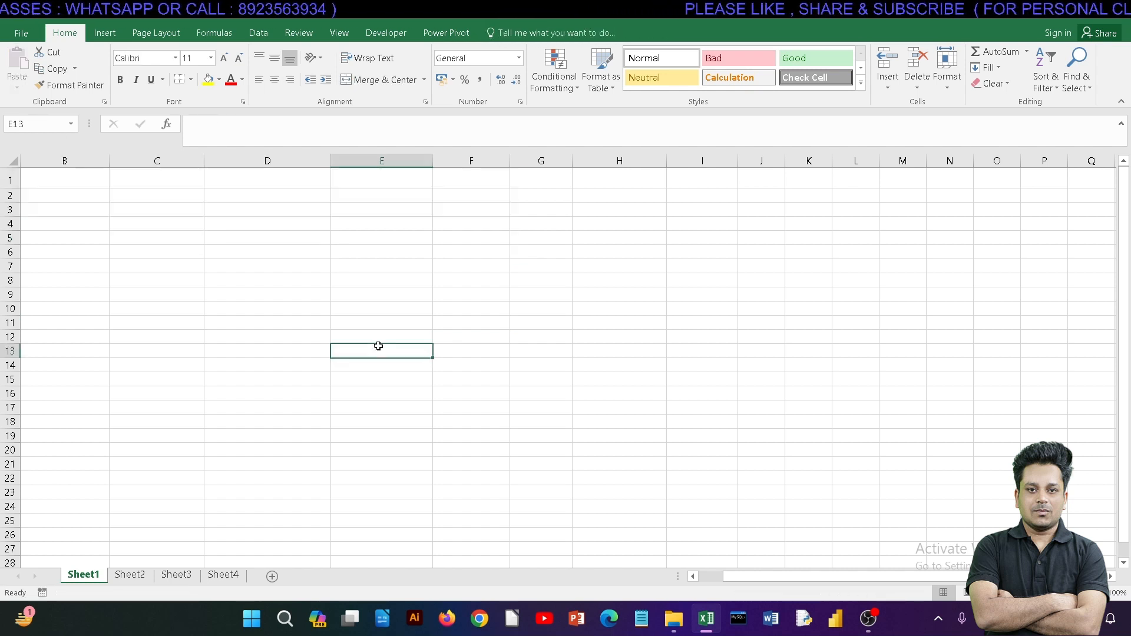
key("ctrl+z")
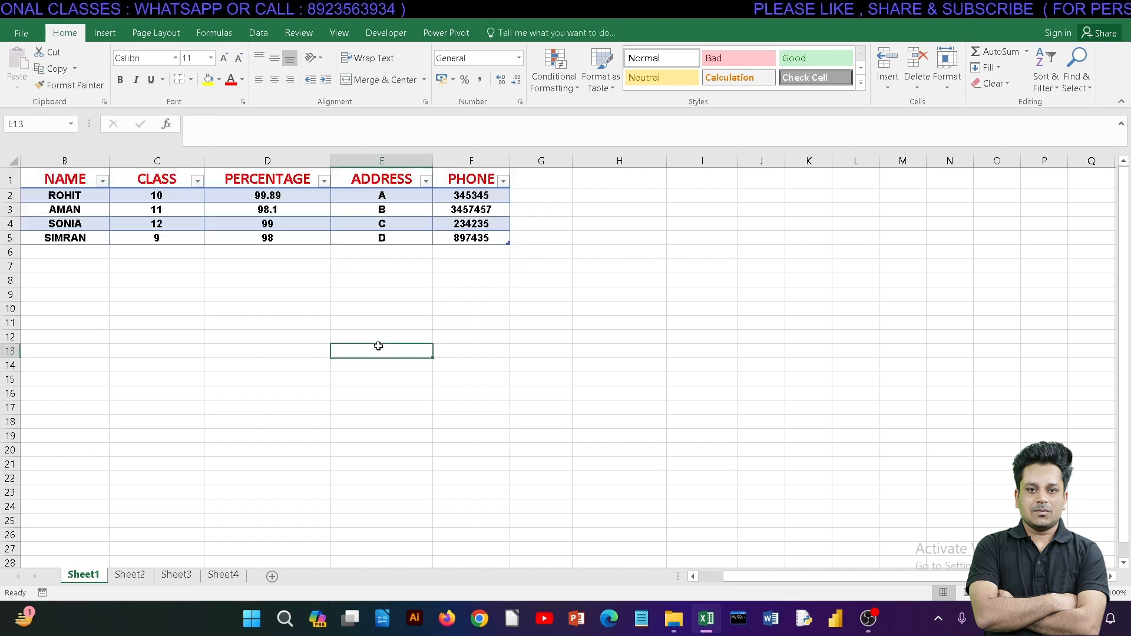
left_click(397, 310)
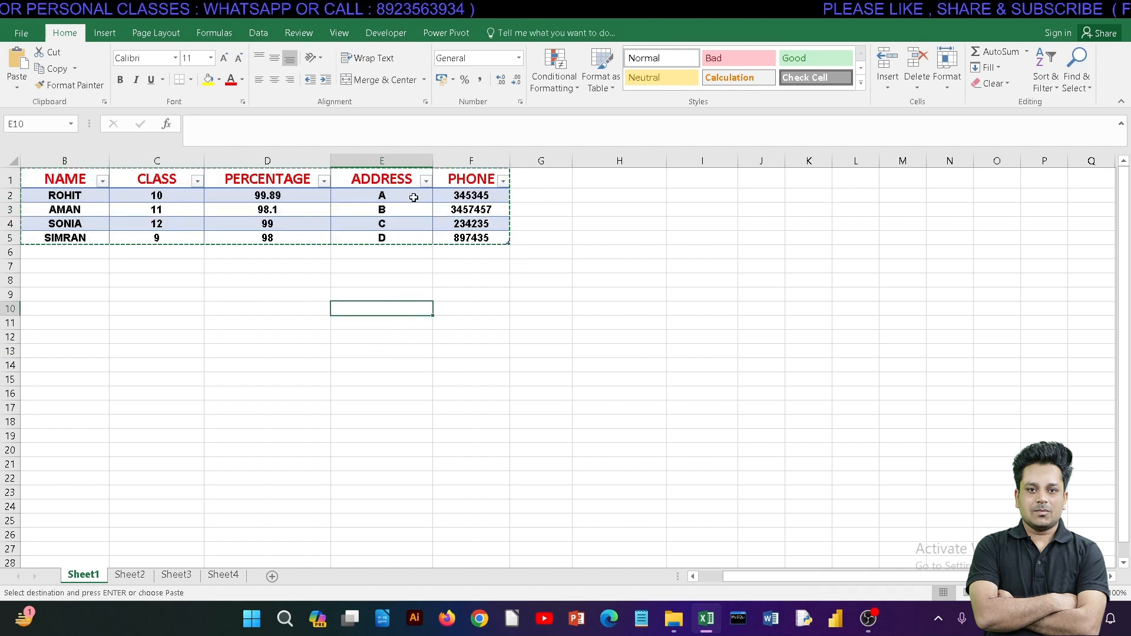
Step: Hide the ADDRESS column E and unhide it again
left_click(390, 158)
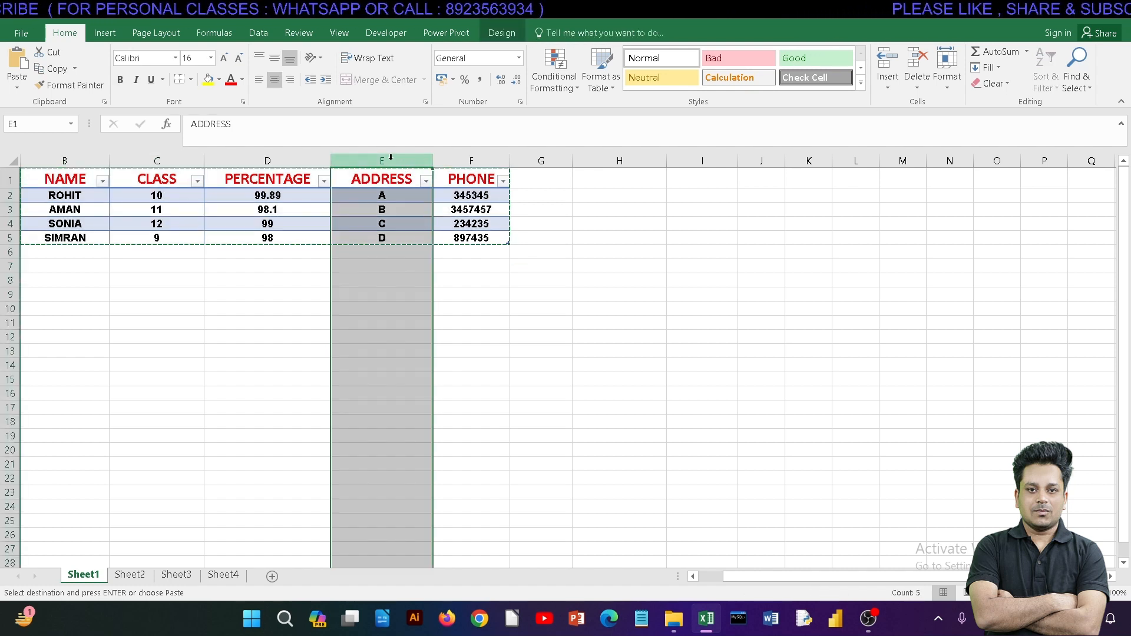
right_click(391, 159)
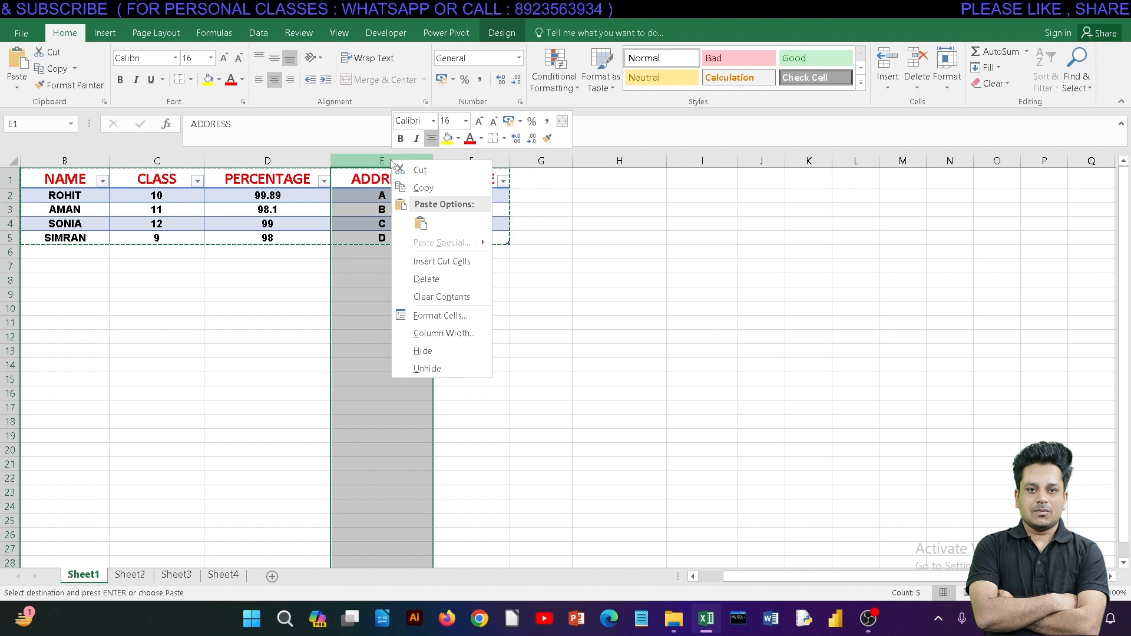
left_click(423, 352)
left_click(381, 302)
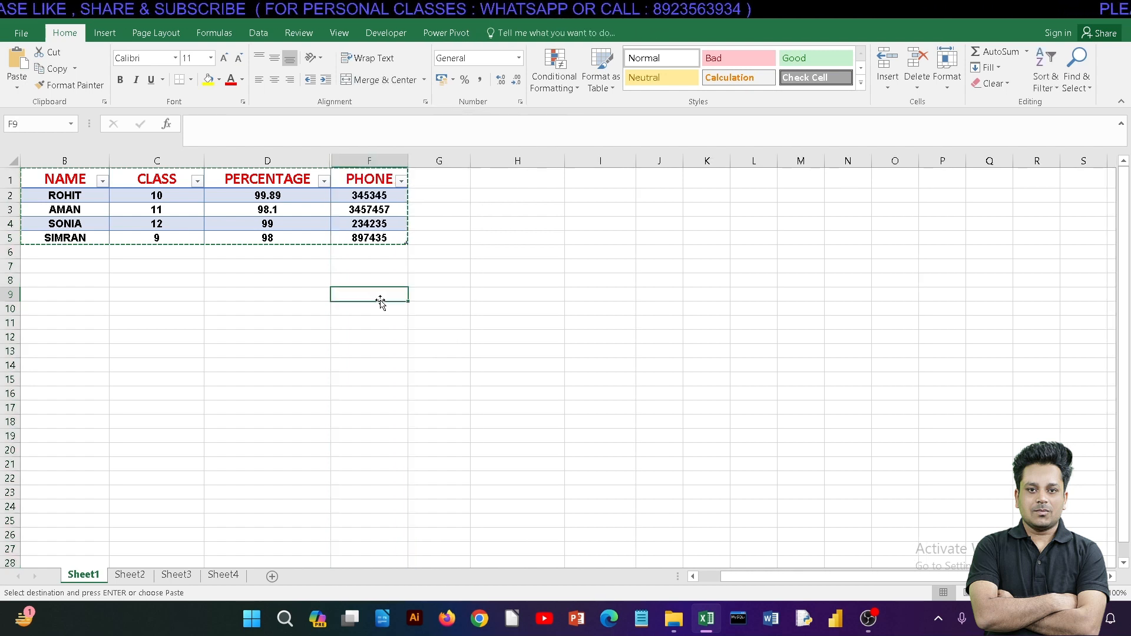
right_click(331, 163)
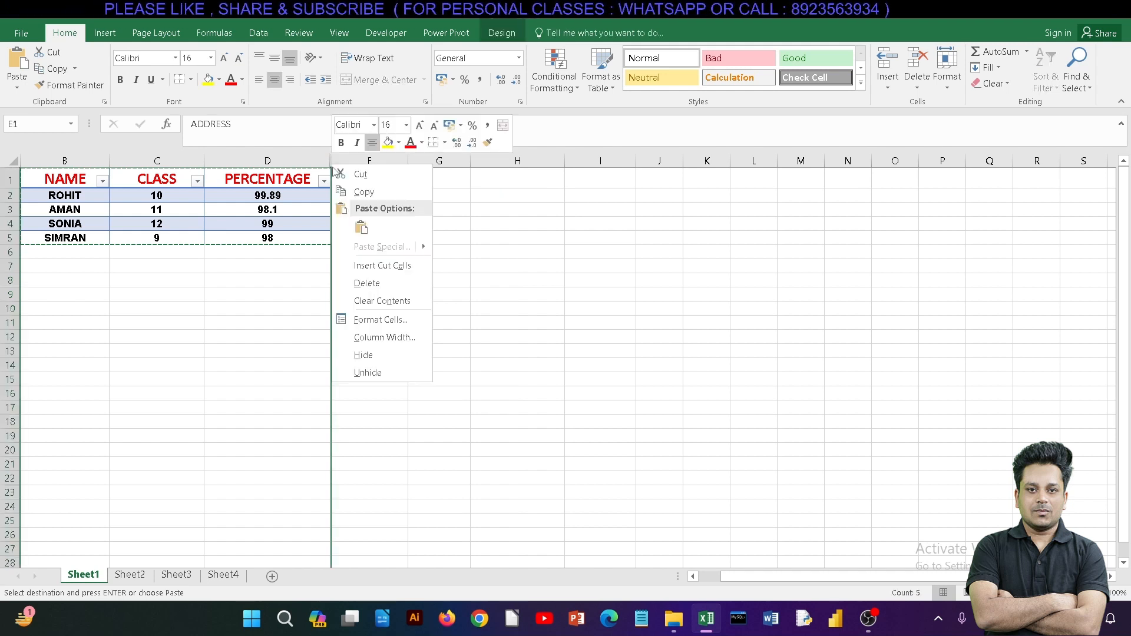
left_click(348, 370)
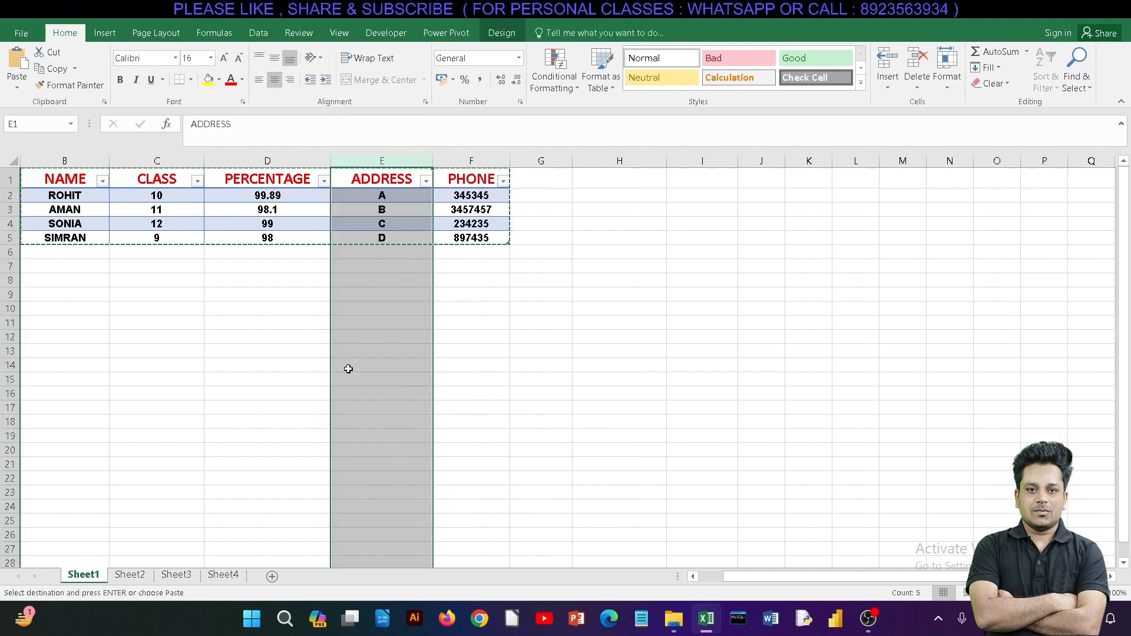
Step: Delete the ADDRESS column E from the sheet and undo the deletion
right_click(383, 161)
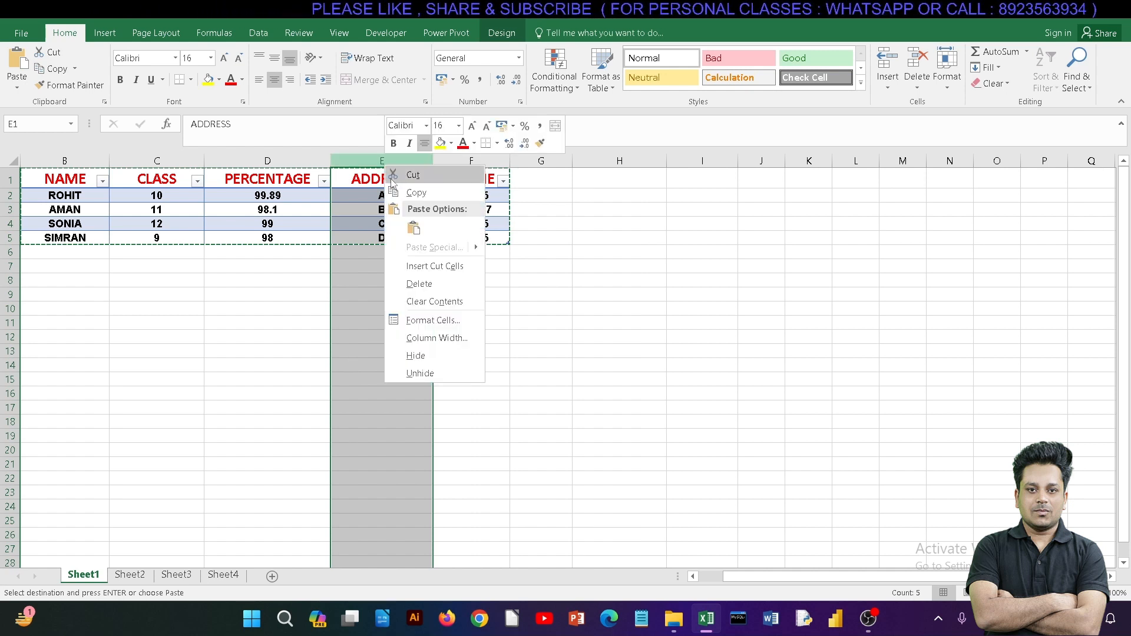
left_click(403, 282)
left_click(372, 326)
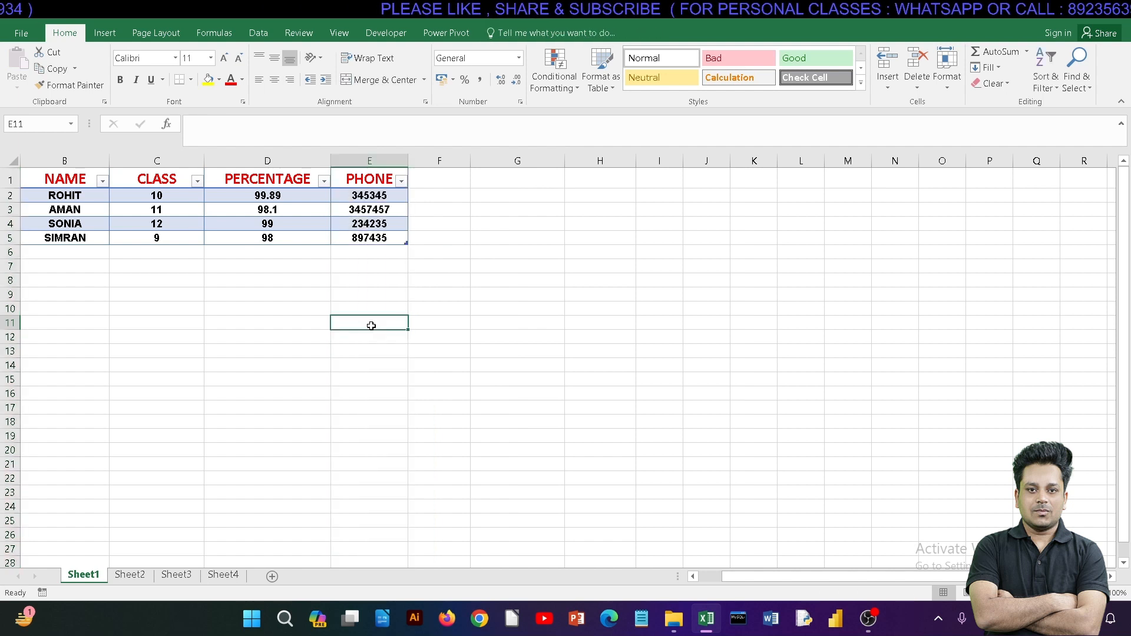
key("ctrl+z")
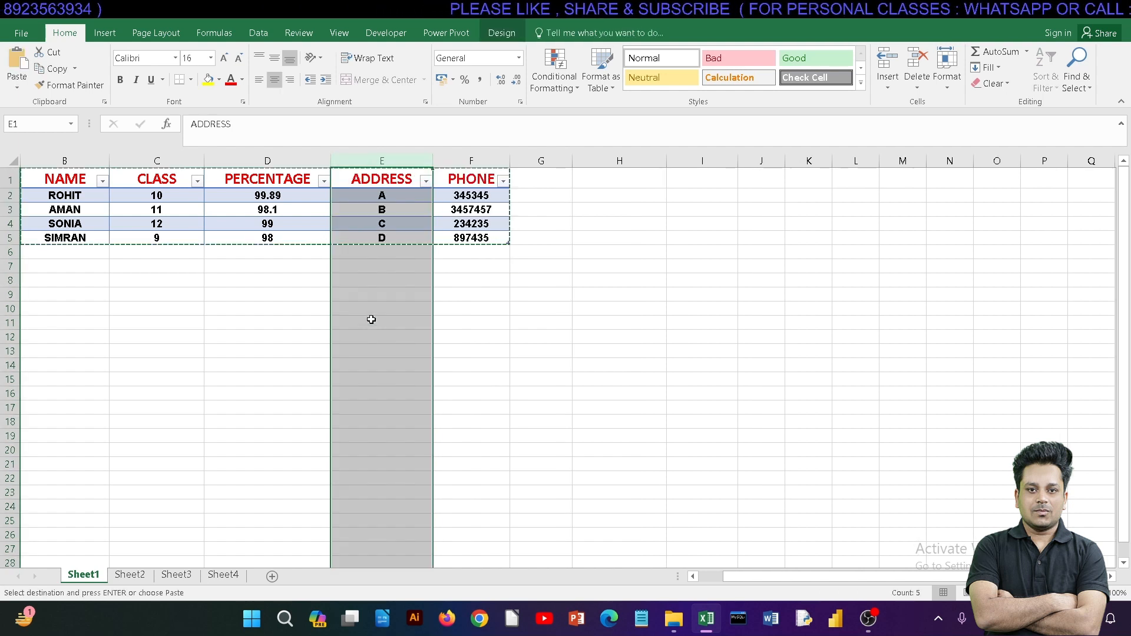
Step: Delete row 2 with the first student's record and undo the deletion
left_click(7, 195)
right_click(9, 195)
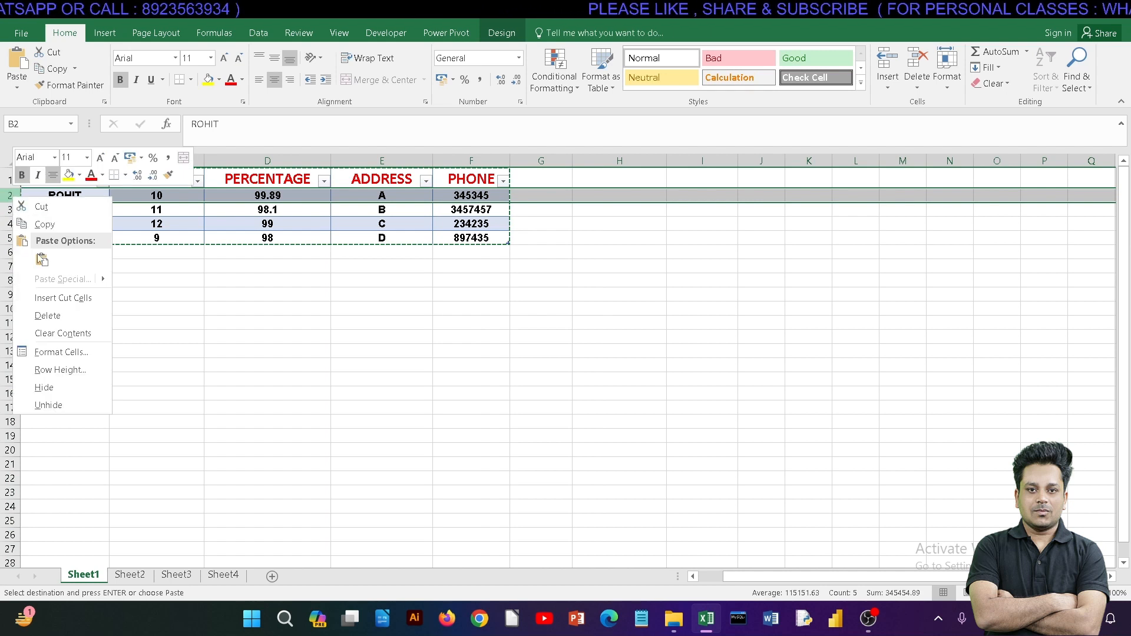
left_click(51, 309)
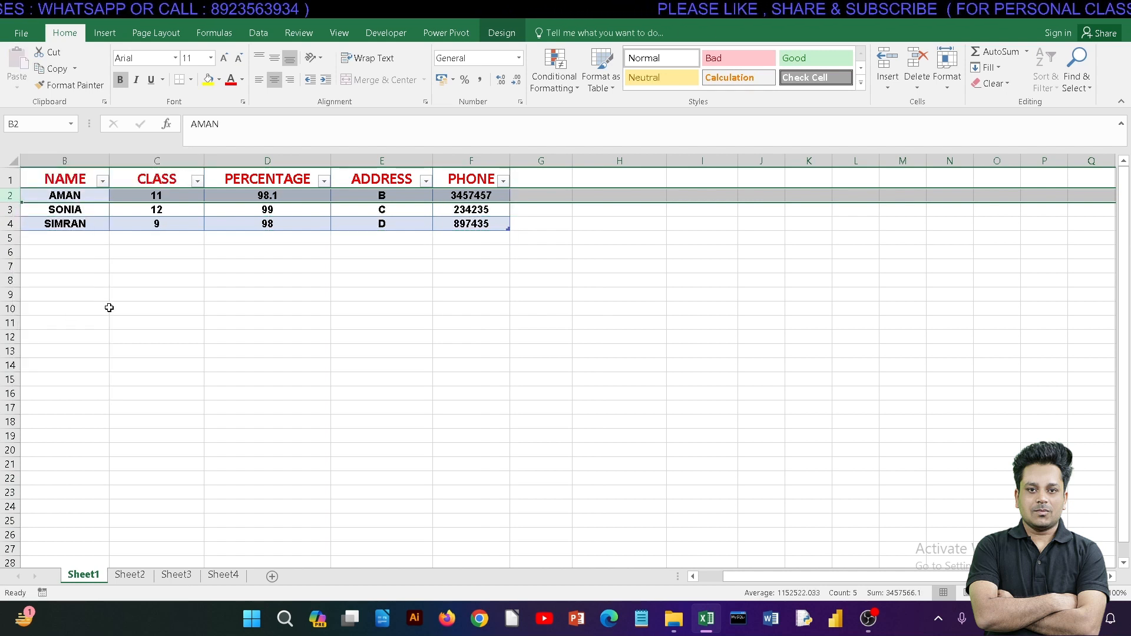
key("ctrl+z")
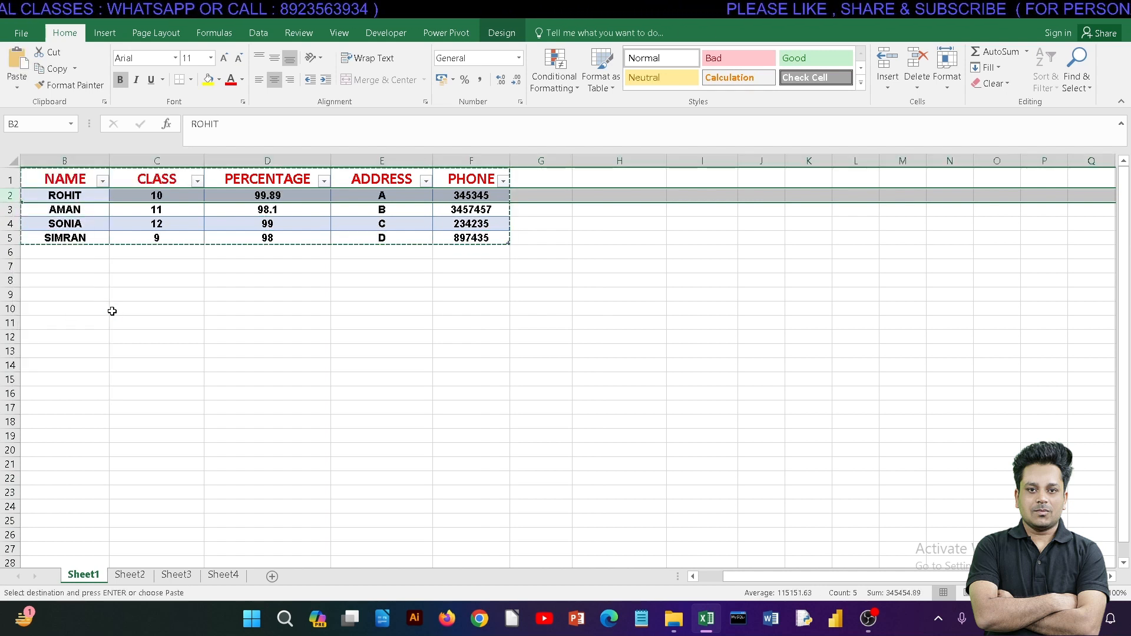
left_click(112, 311)
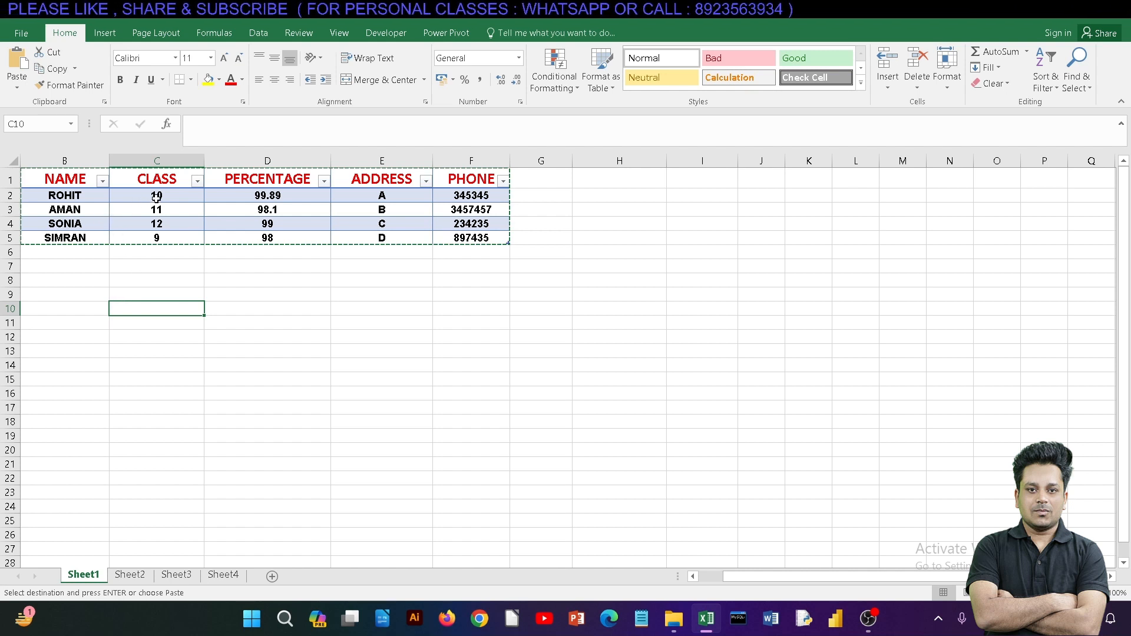
Step: Try left and right alignment on the percentages in D2:D5, and return them to centre alignment
left_click_drag(303, 196, 303, 235)
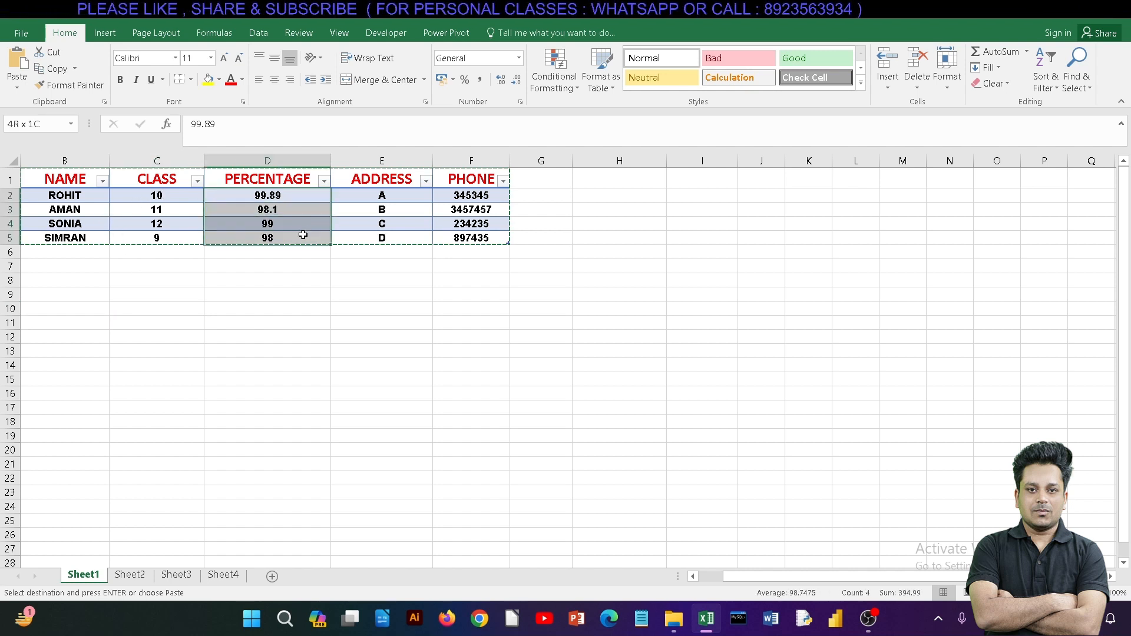
left_click(260, 81)
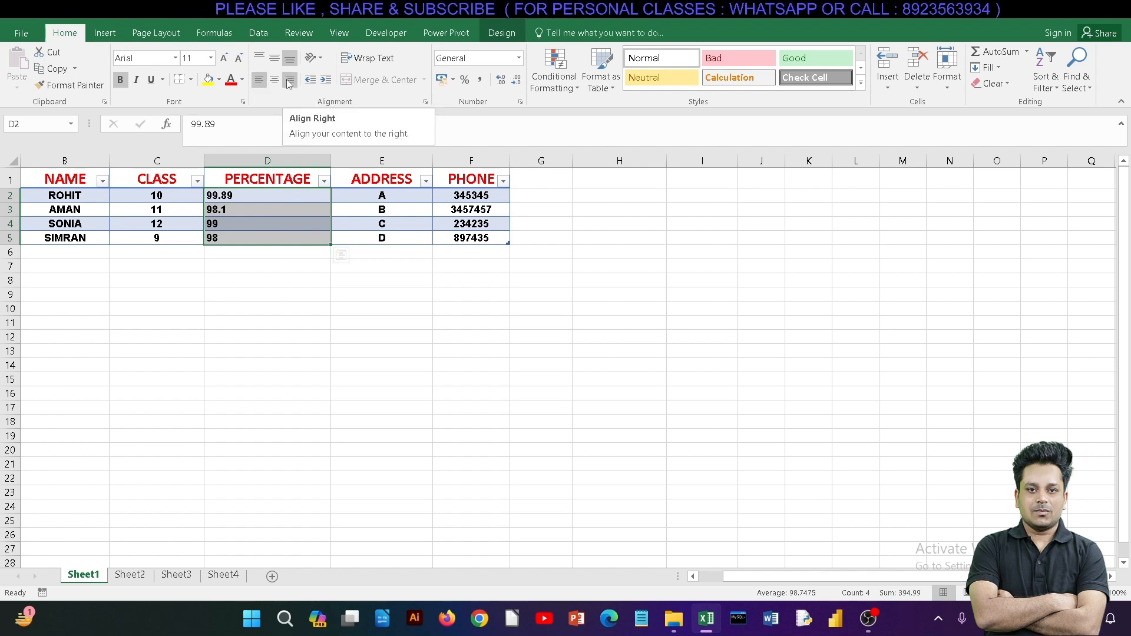
left_click(289, 84)
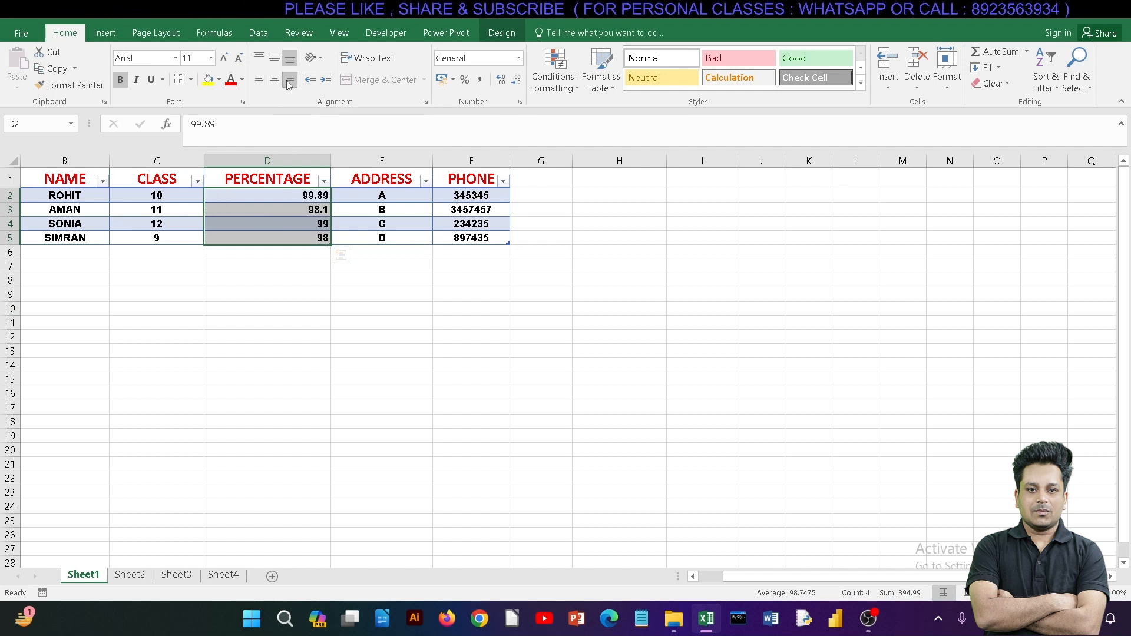
left_click(274, 84)
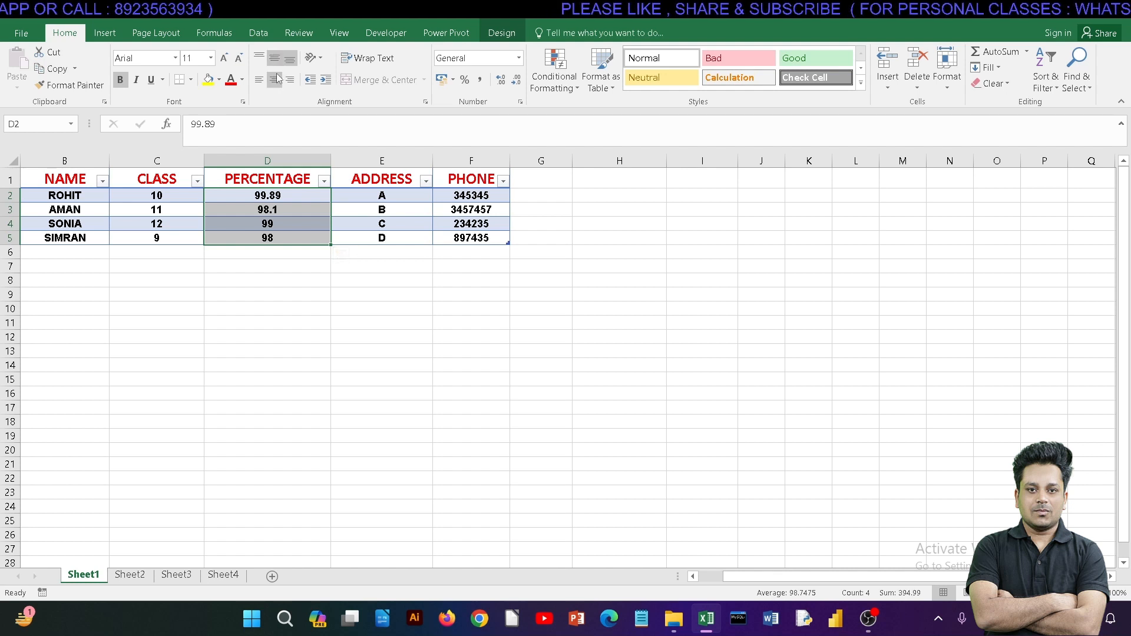
Step: Increase the height of row 2 to make room for vertical alignment
left_click_drag(18, 202, 19, 220)
left_click(269, 216)
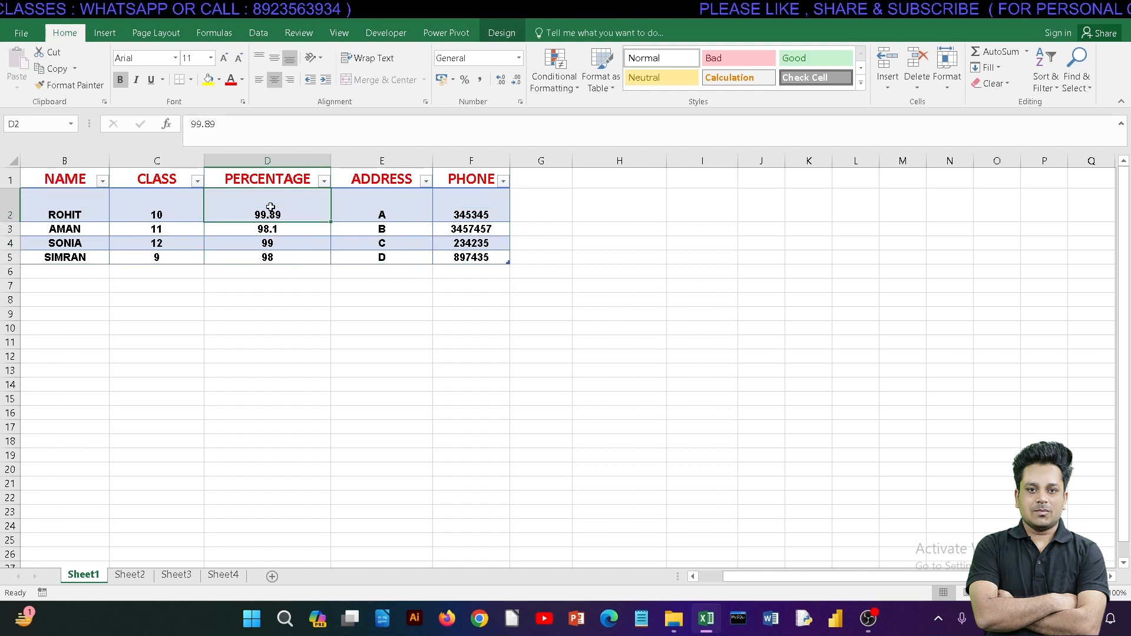
left_click_drag(83, 204, 447, 208)
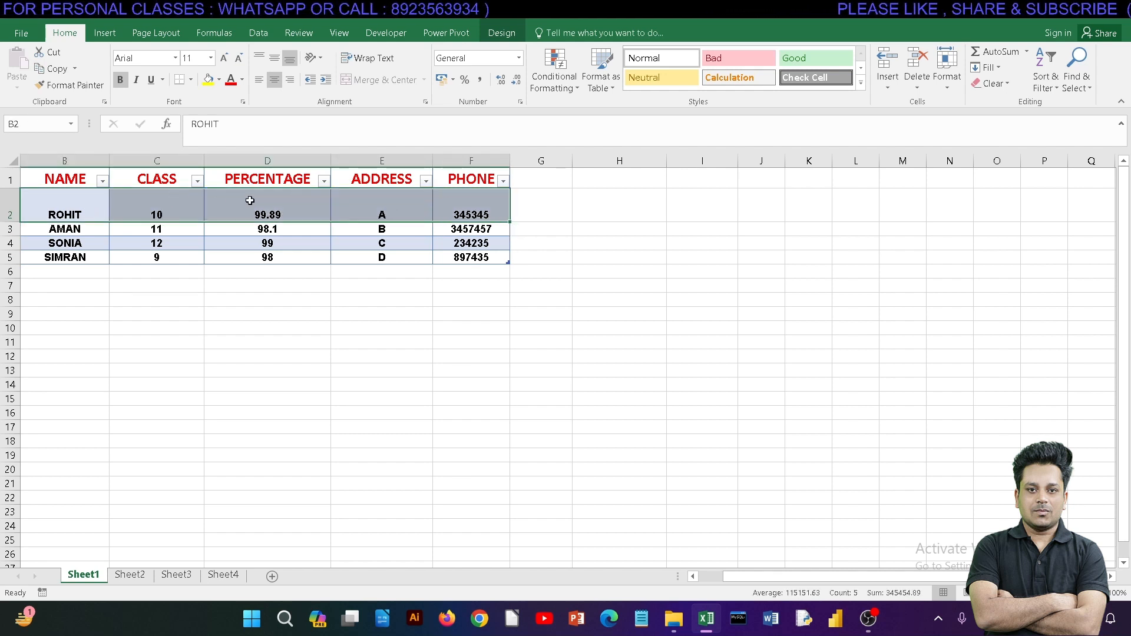
left_click(264, 272)
left_click(263, 325)
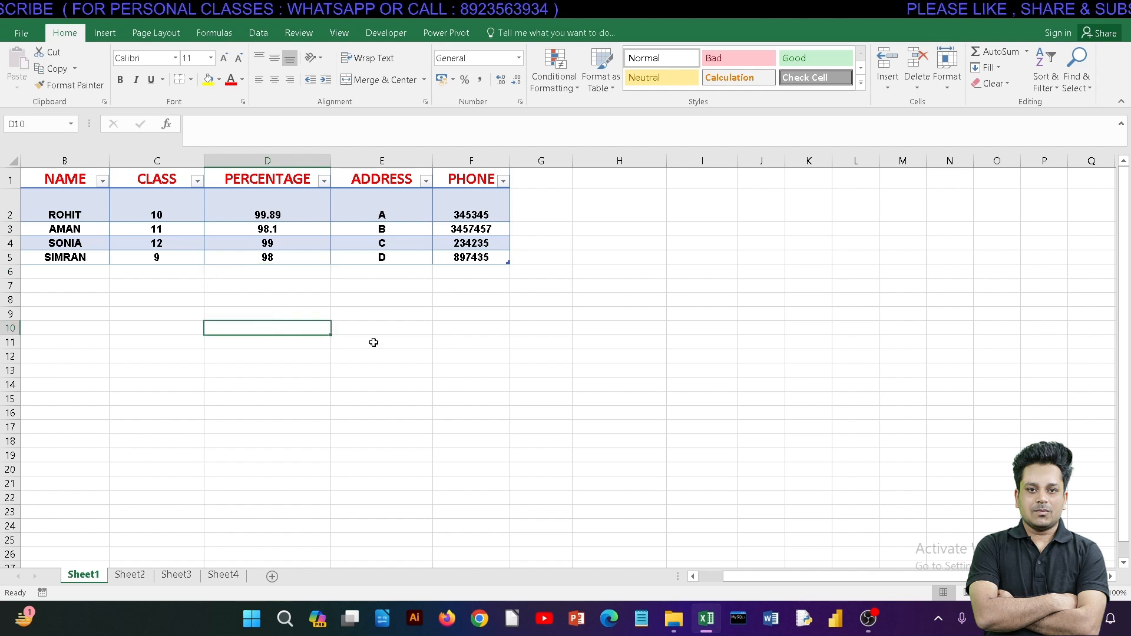
left_click(374, 343)
left_click(508, 342)
left_click(620, 340)
left_click(740, 342)
left_click(844, 331)
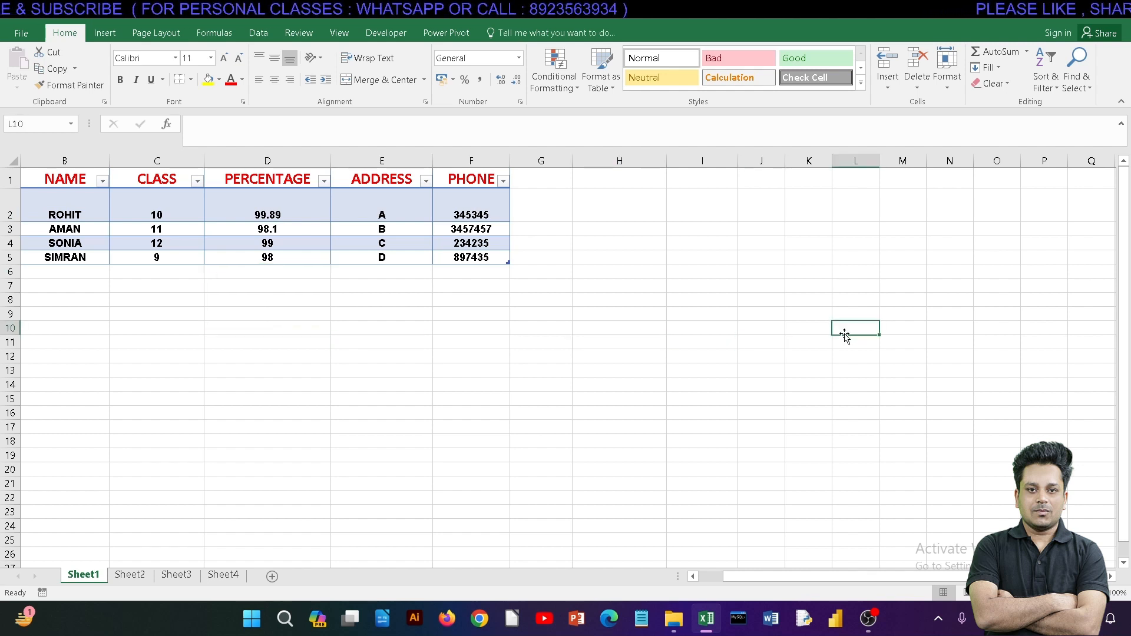
Step: Try top alignment on the percentage in D2 and set it to middle alignment
left_click(267, 212)
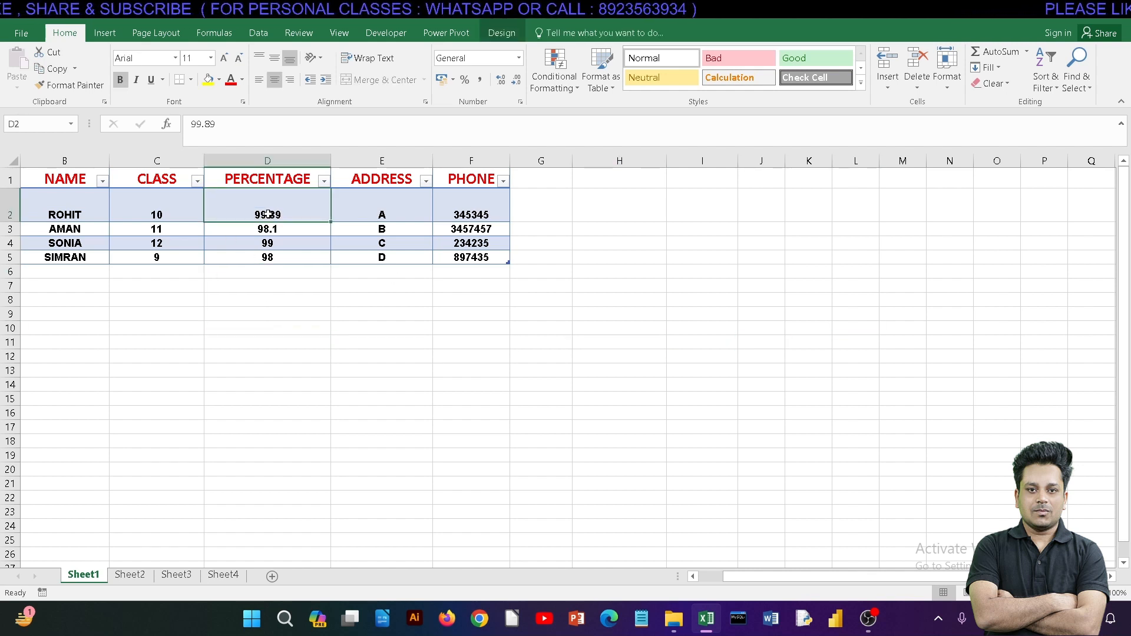
left_click(274, 59)
left_click(259, 59)
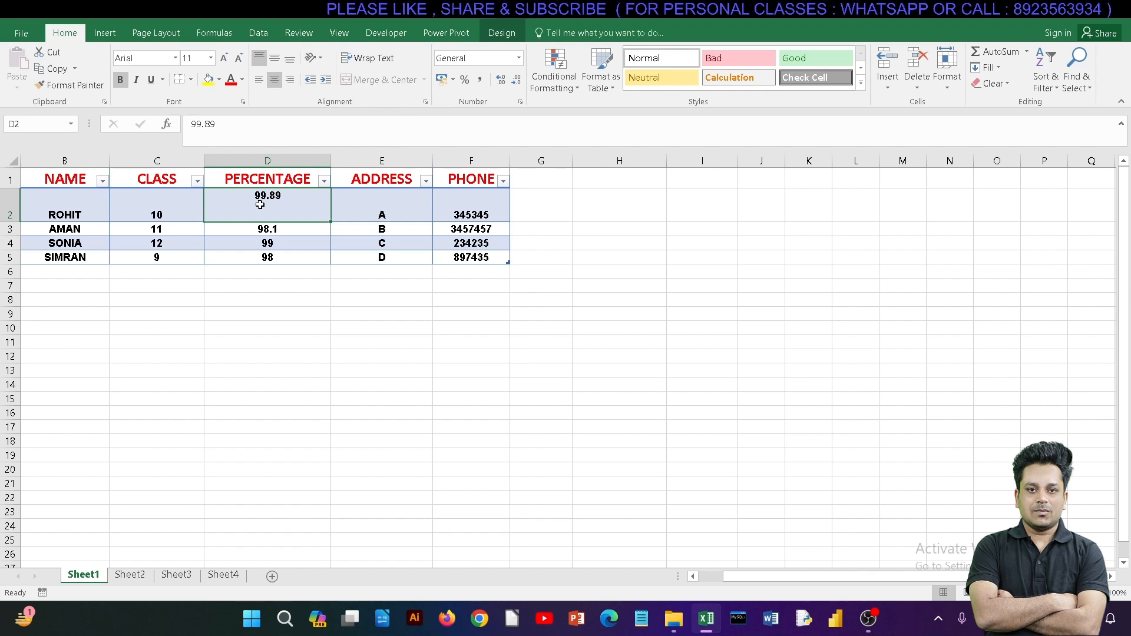
left_click(274, 57)
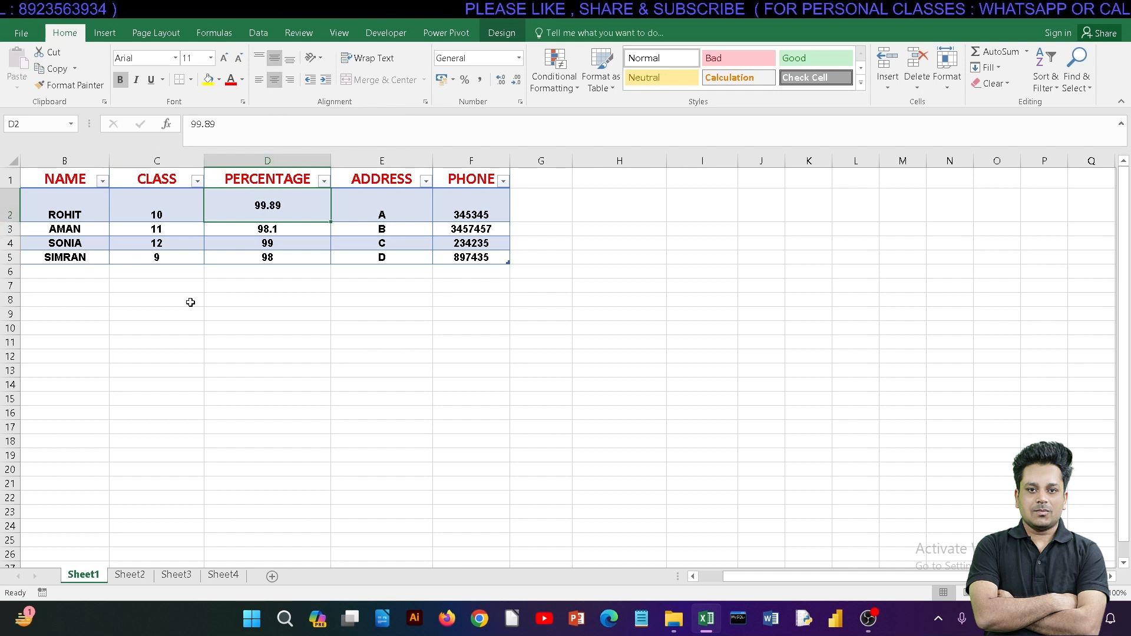
Step: Undo the vertical alignment changes in D2 and the height change of row 2
key("ctrl+z")
key("ctrl+z")
key("ctrl+z")
key("ctrl+z")
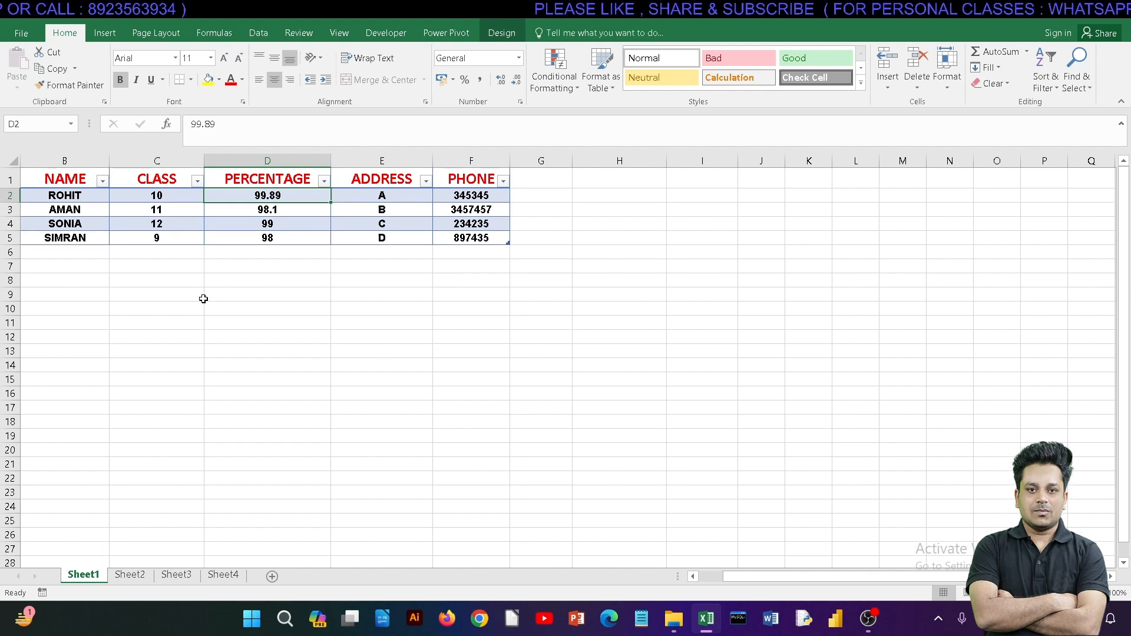
left_click(232, 291)
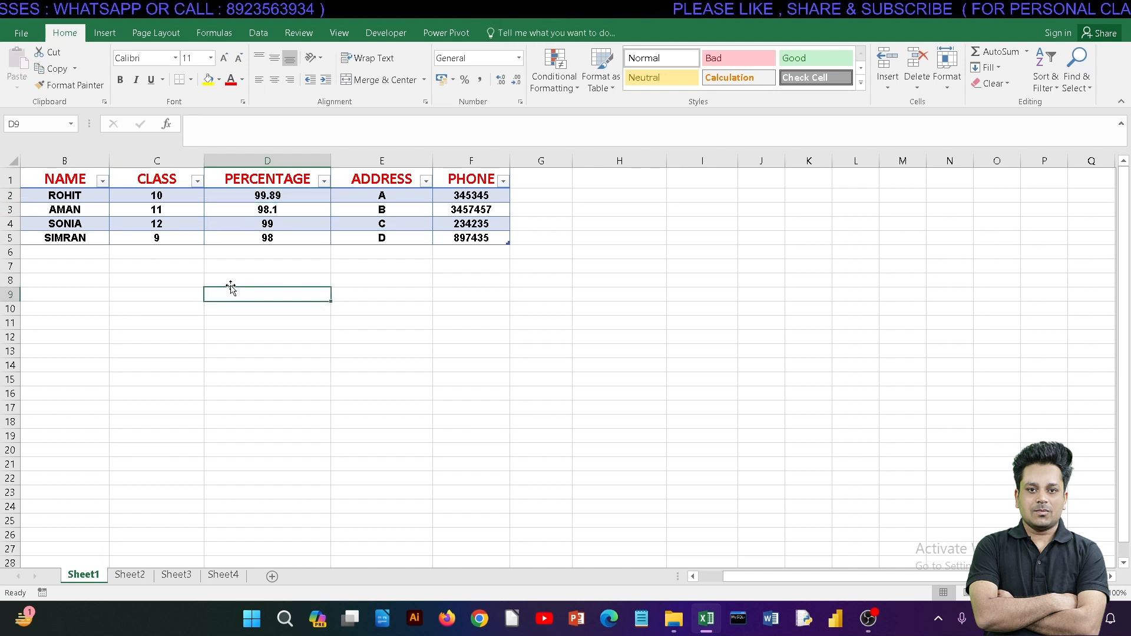
Step: Rename the Sheet1 worksheet as TOP
double_click(88, 578)
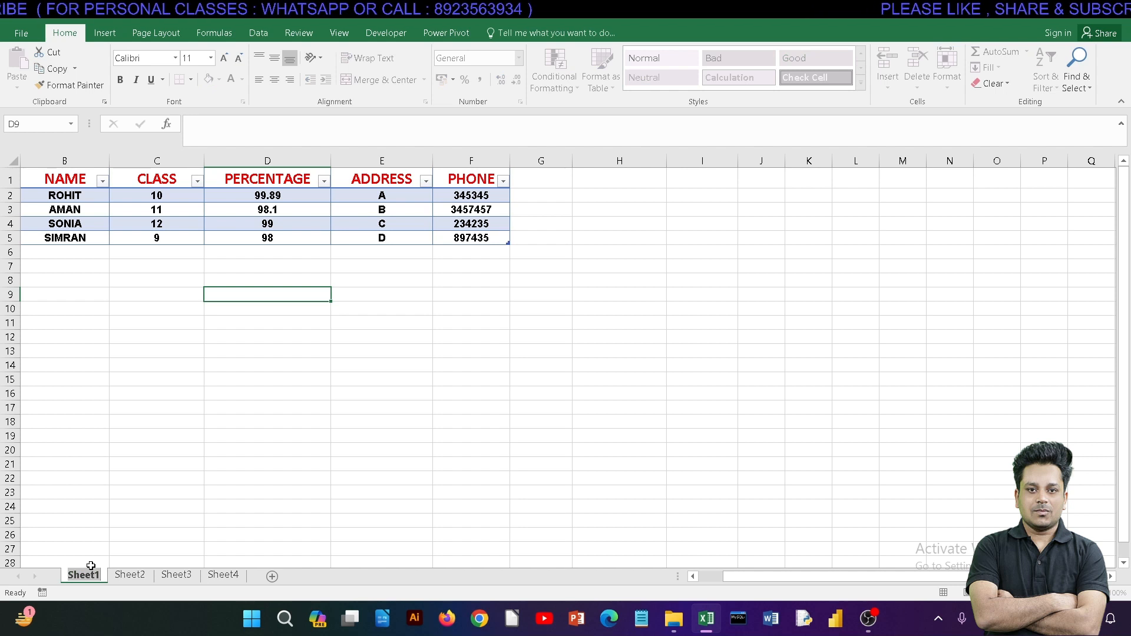
type("TOP")
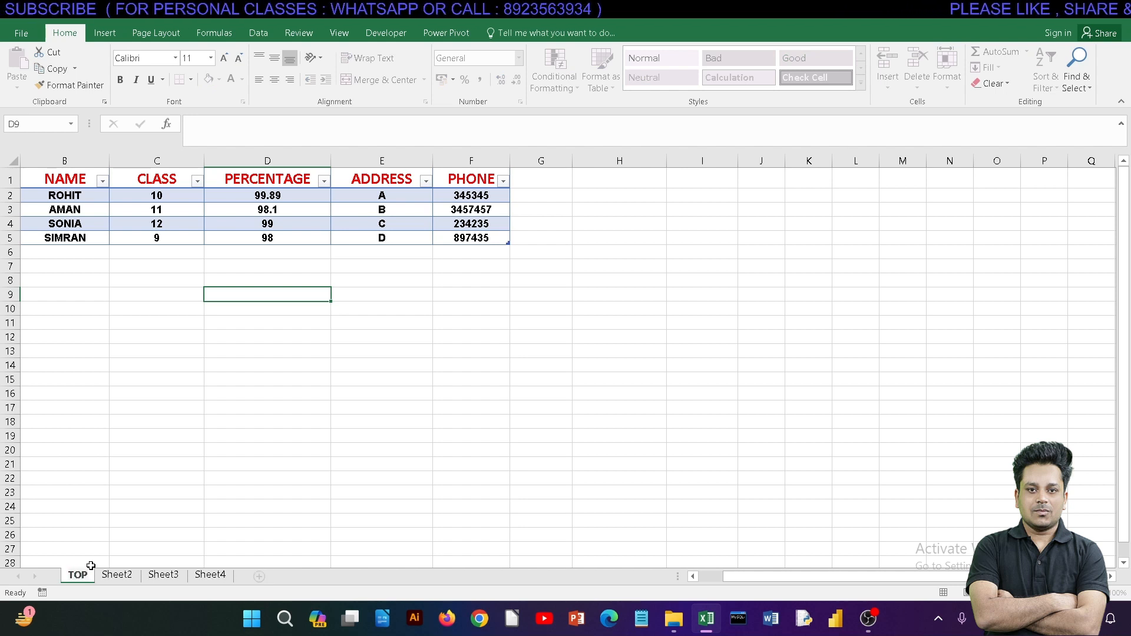
Step: Move the TOP worksheet to the position between Sheet2 and Sheet3 and hide it
left_click(118, 575)
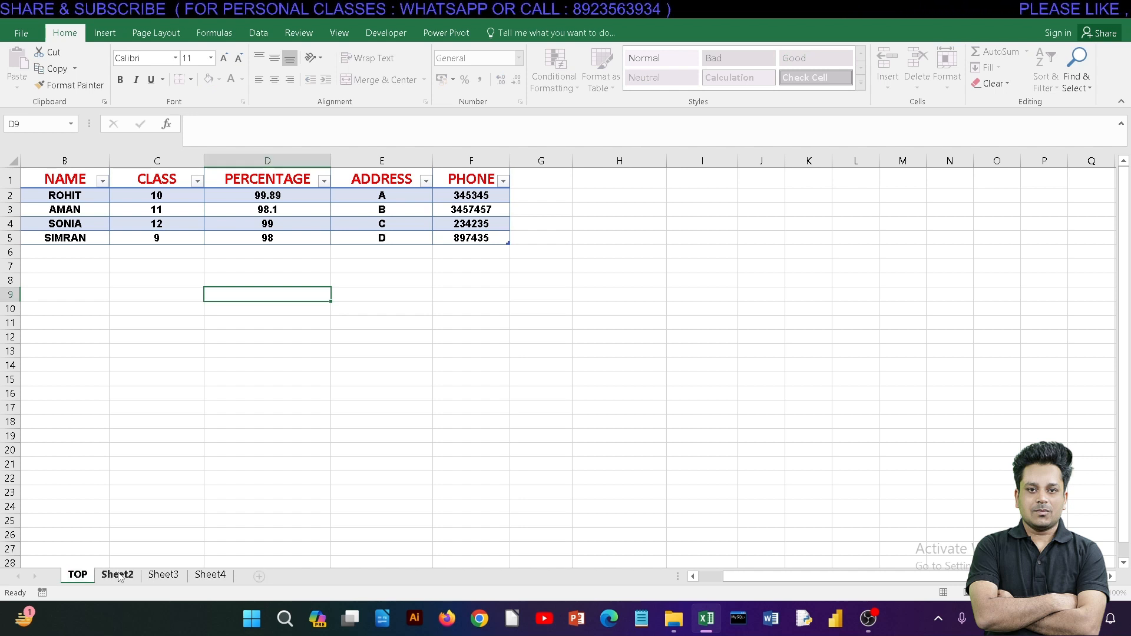
left_click(163, 574)
left_click(77, 575)
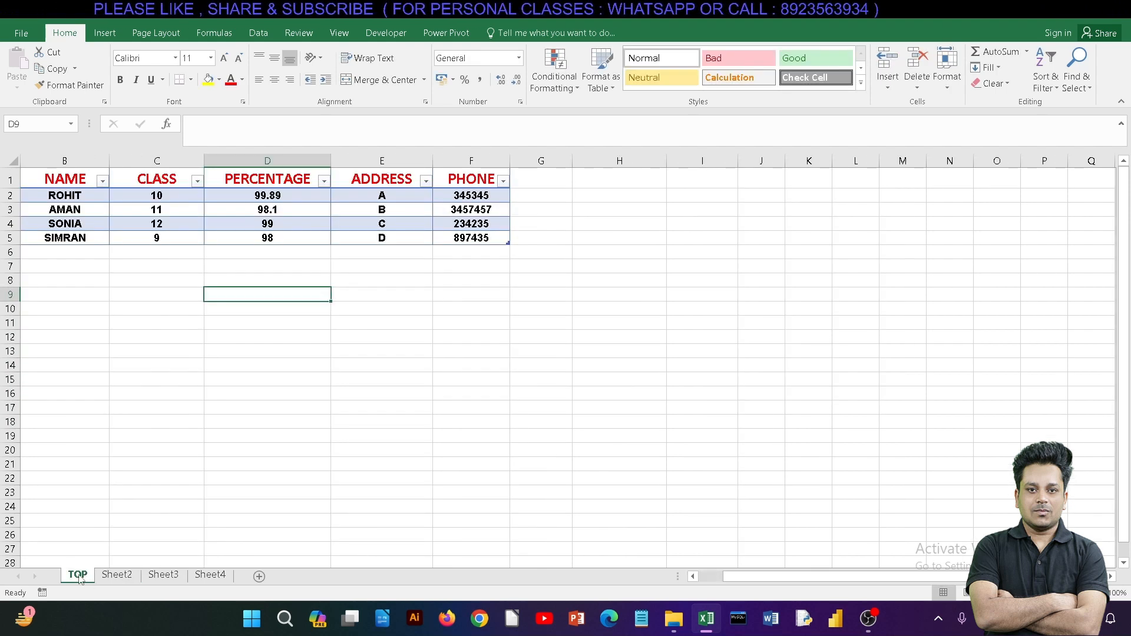
left_click_drag(81, 580, 143, 582)
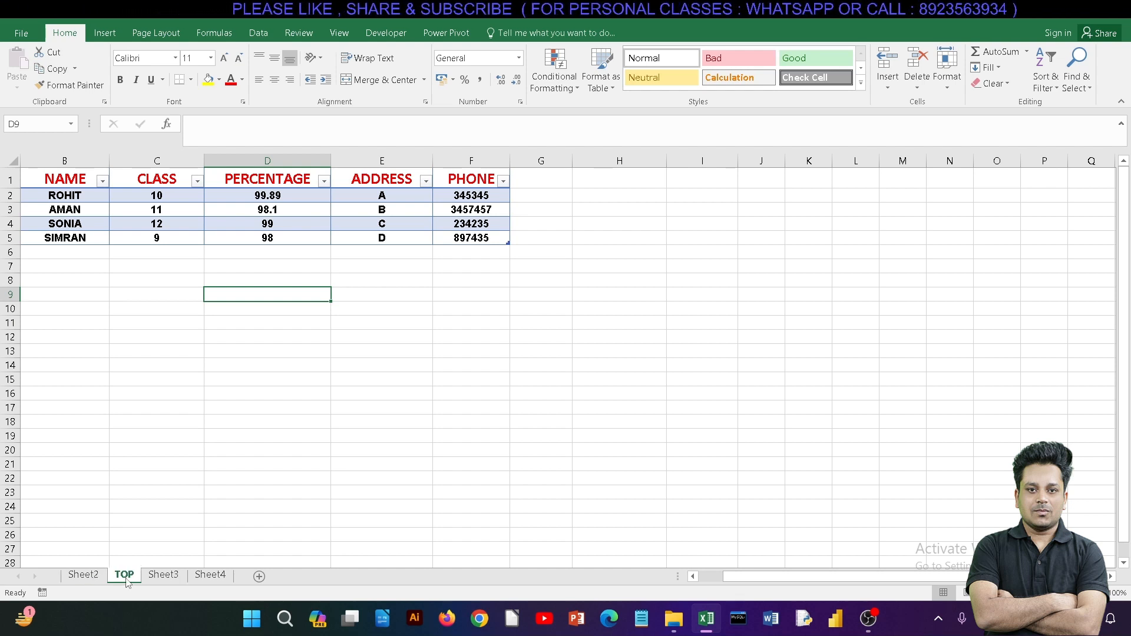
right_click(129, 581)
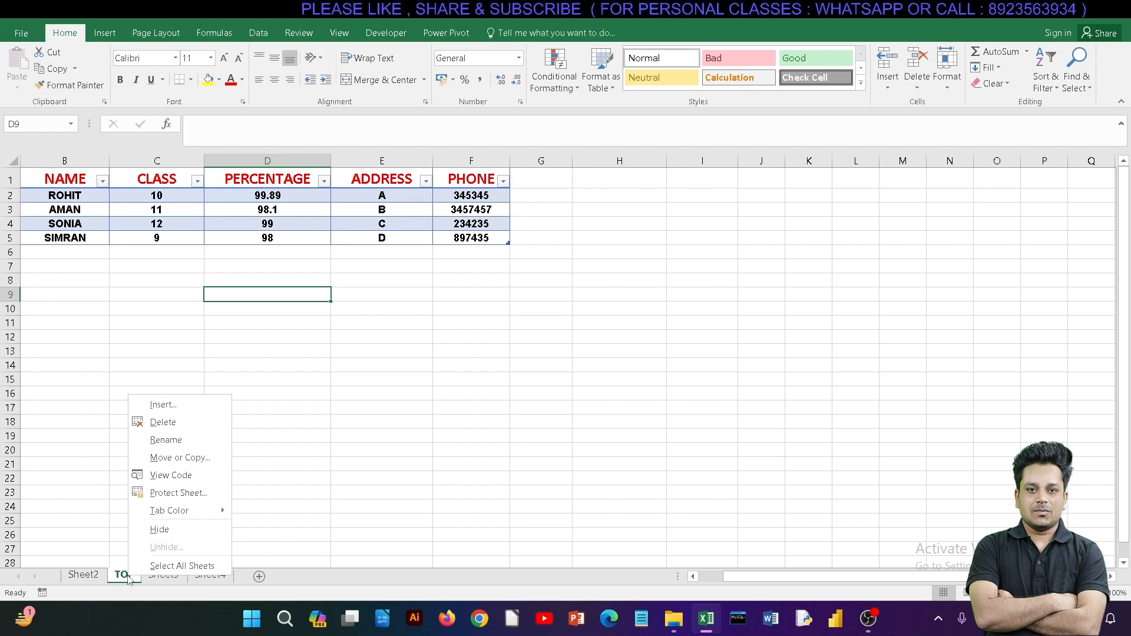
left_click(160, 530)
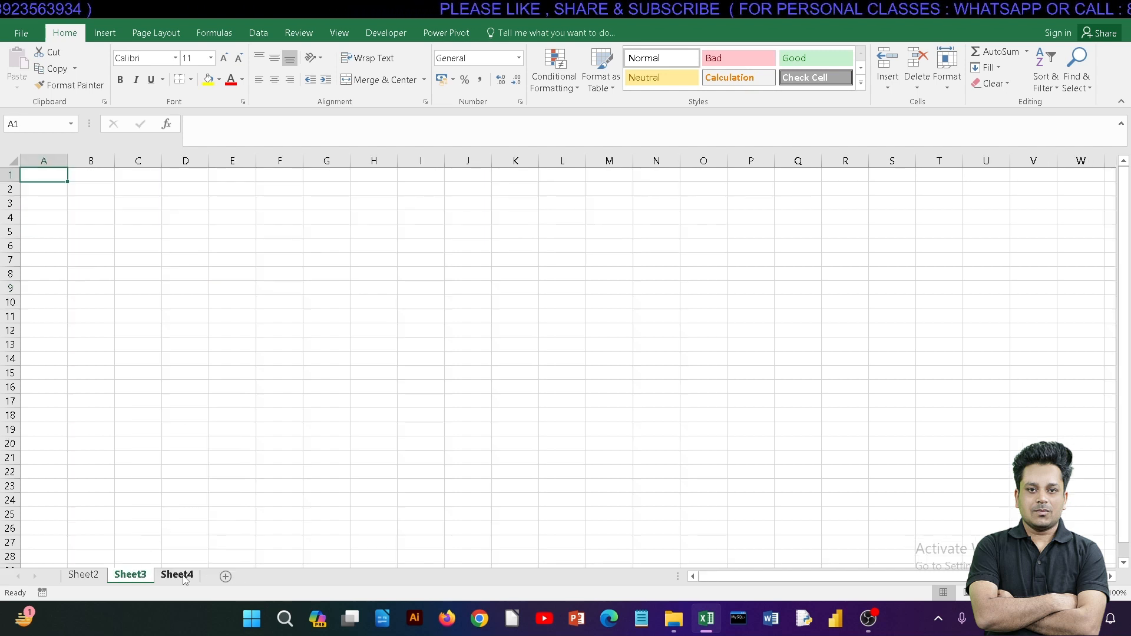
right_click(140, 577)
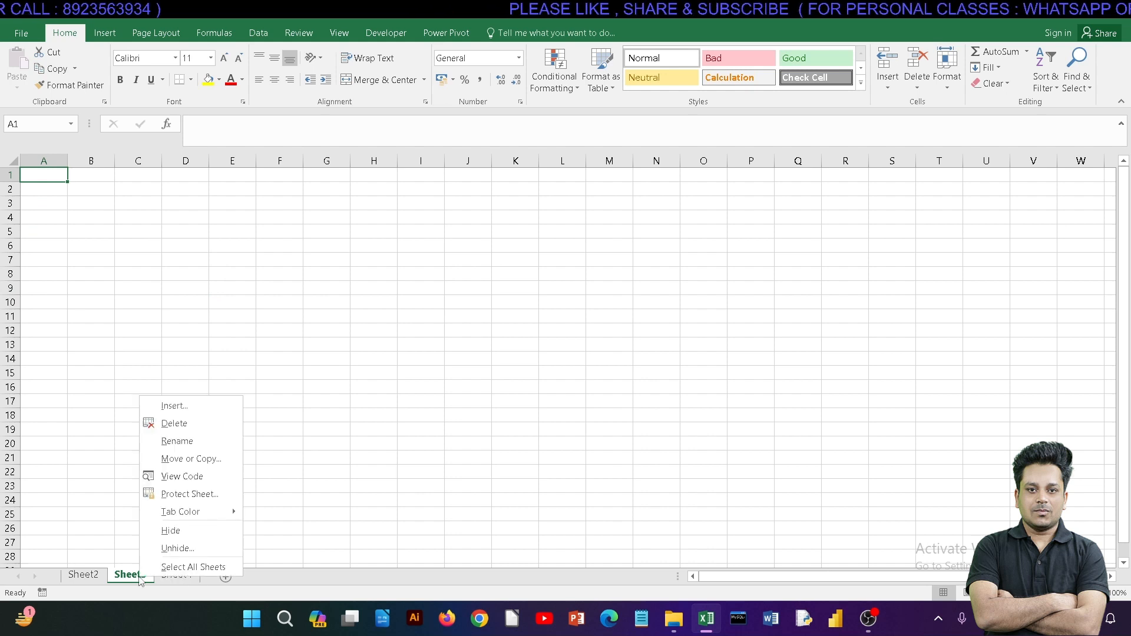
left_click(168, 543)
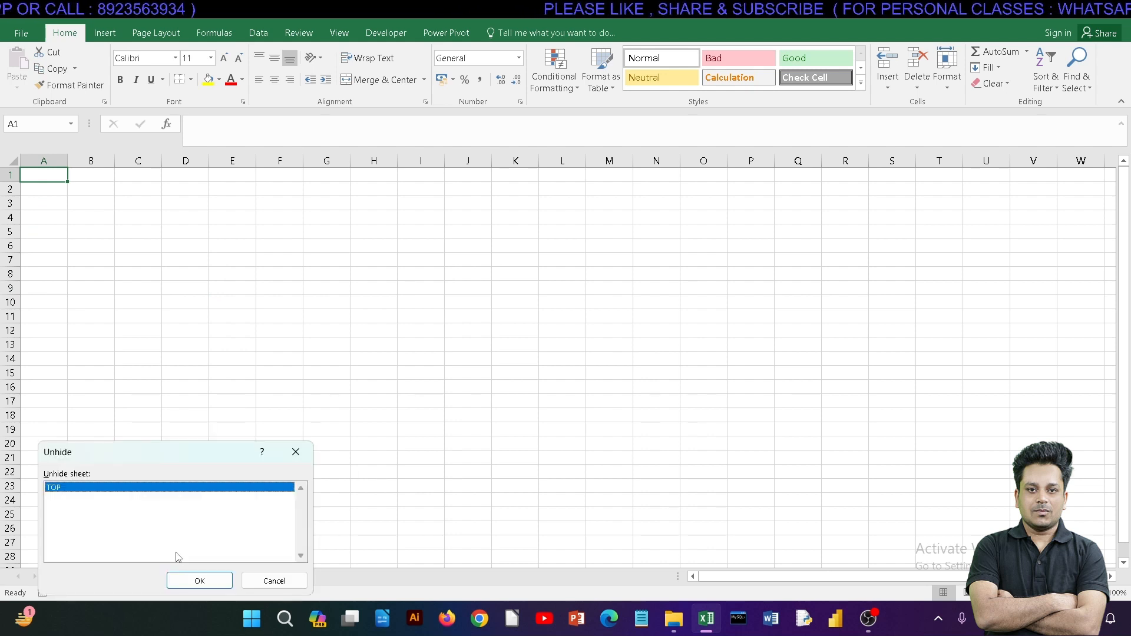
left_click(268, 581)
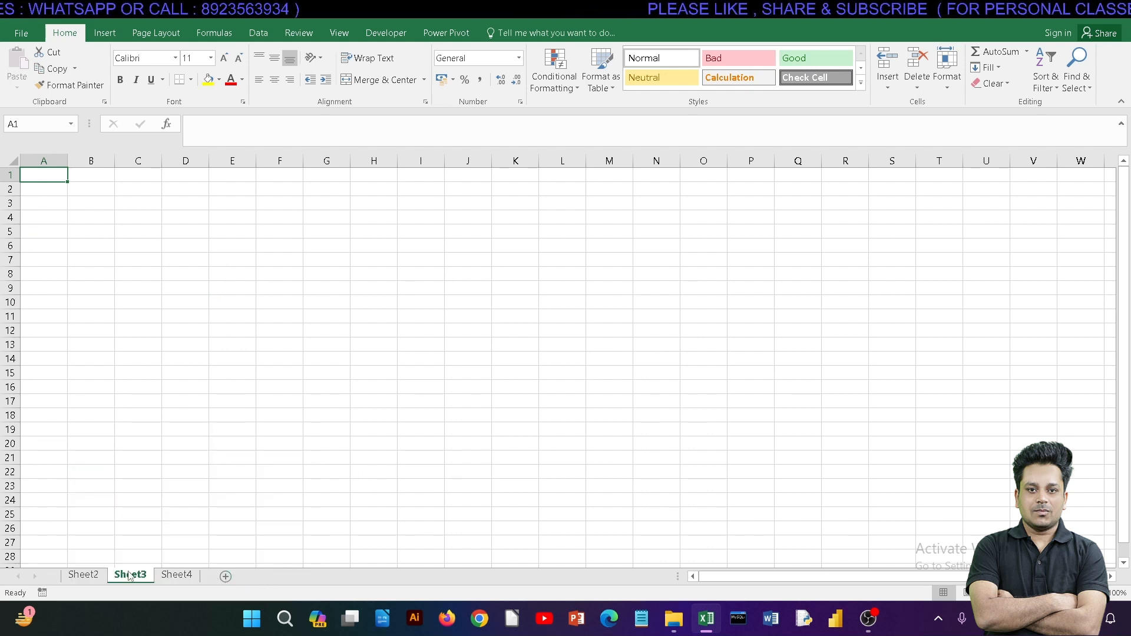
Step: Unhide the TOP worksheet, starting from Sheet2
left_click(84, 576)
right_click(92, 579)
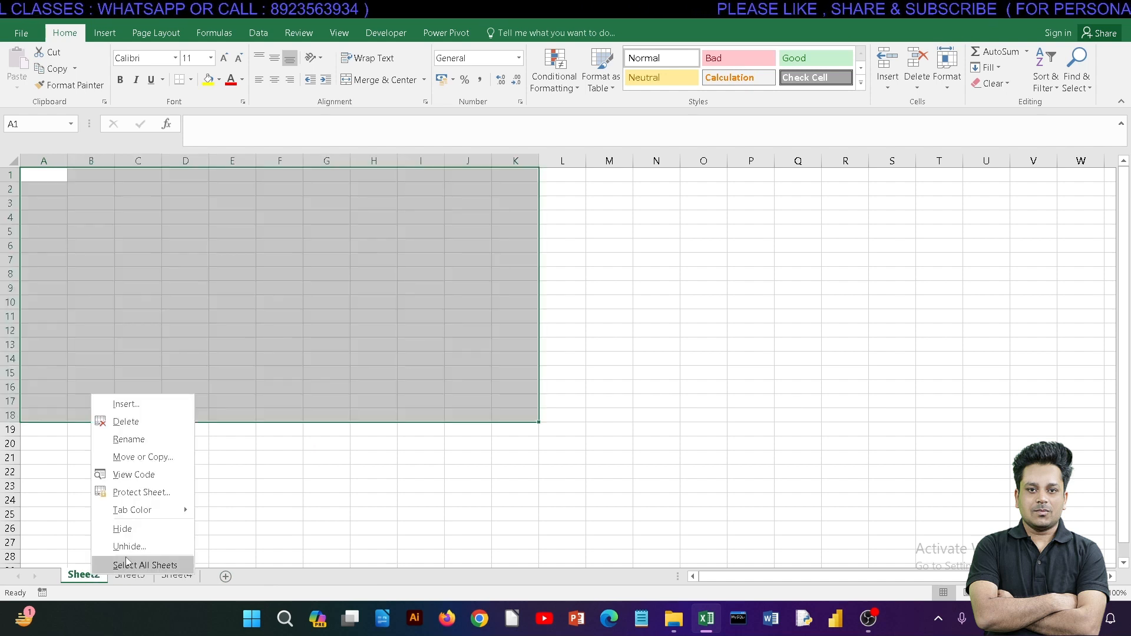
left_click(127, 543)
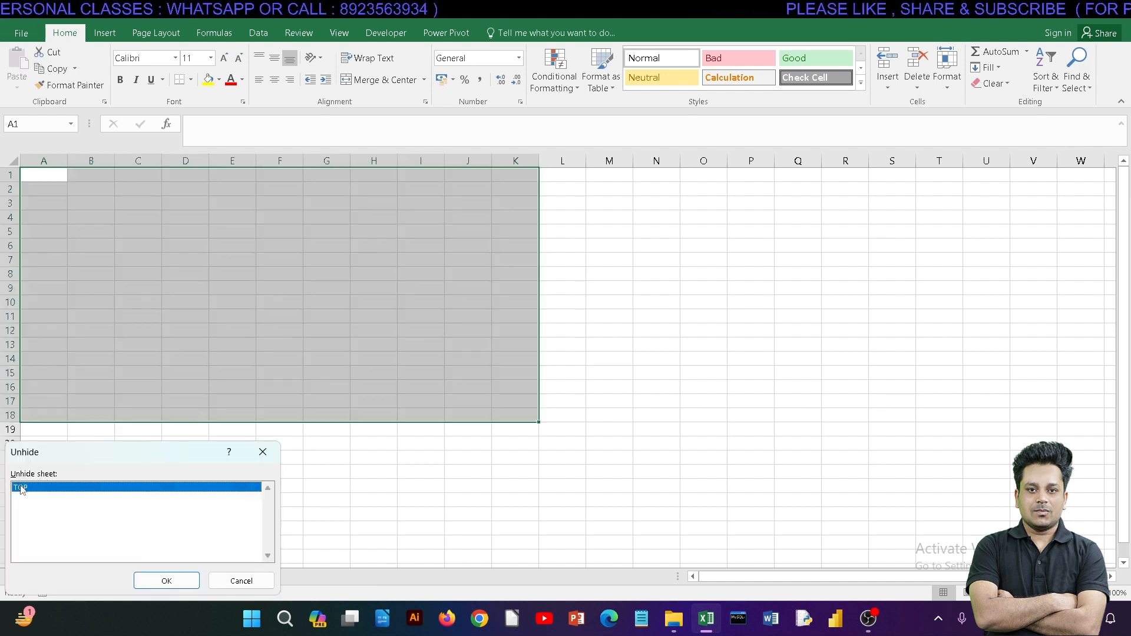
left_click(165, 580)
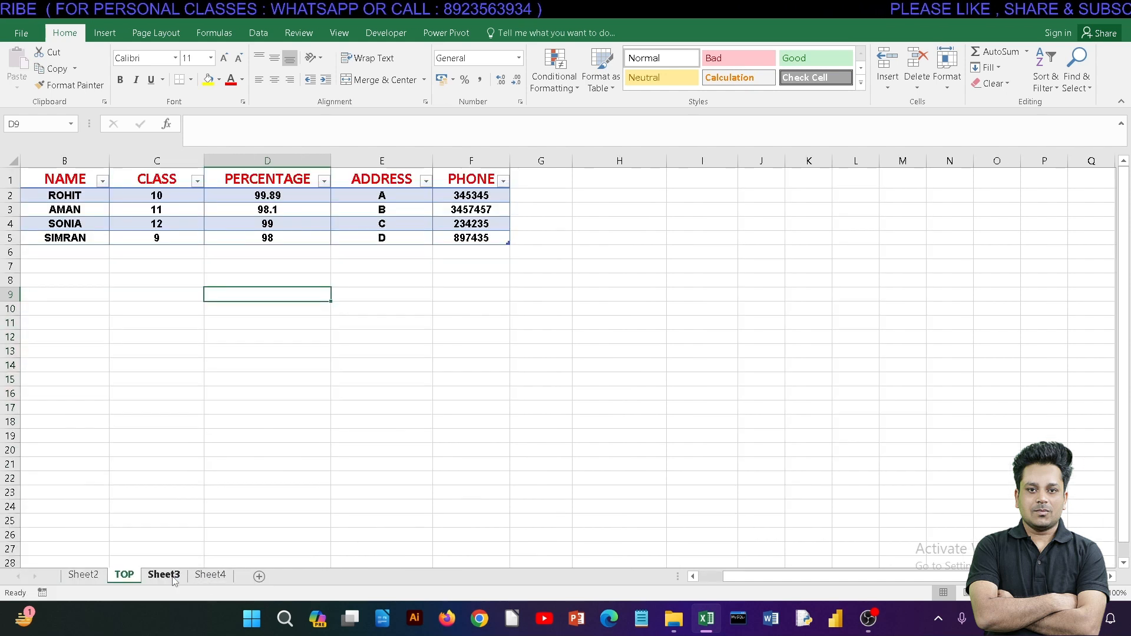
Step: Delete the Sheet4 worksheet from the workbook
right_click(135, 580)
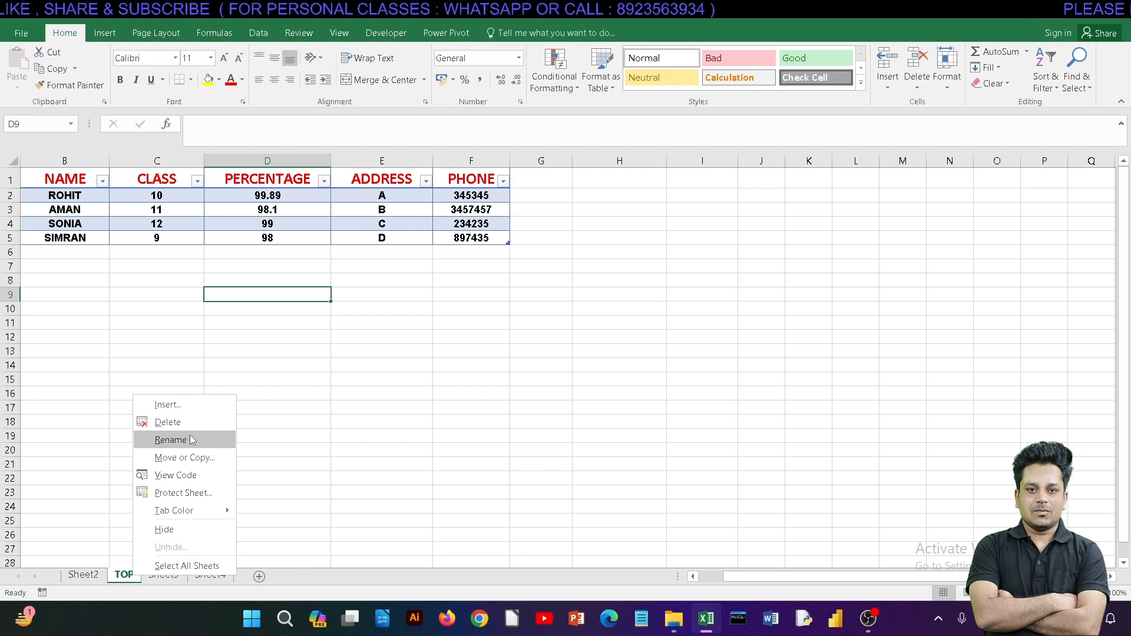
key("Escape")
left_click(209, 576)
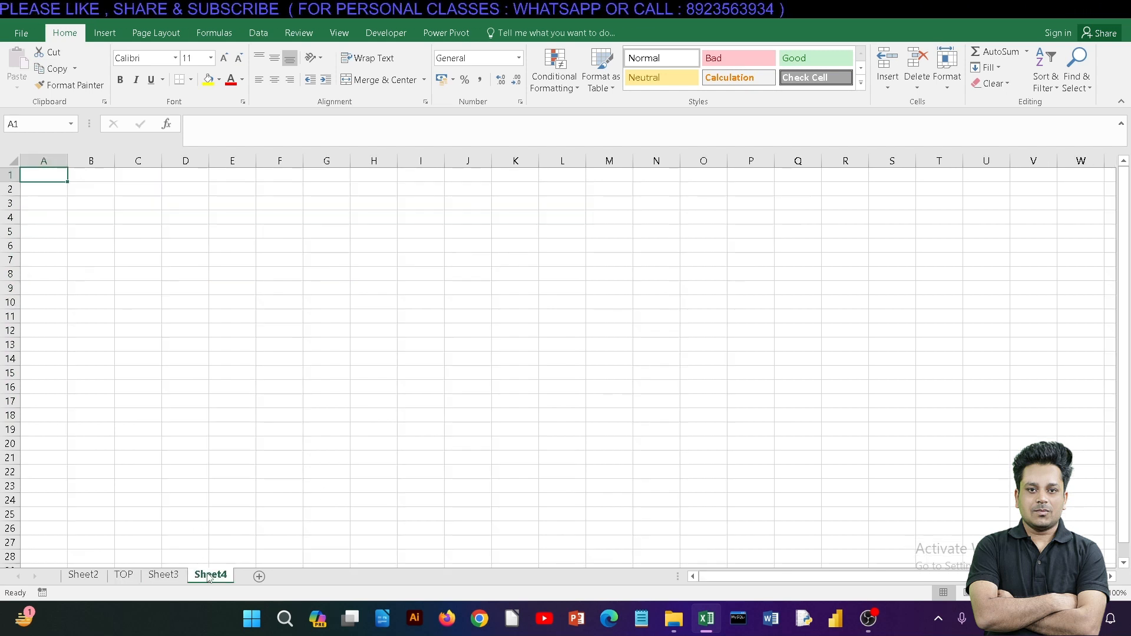
right_click(209, 575)
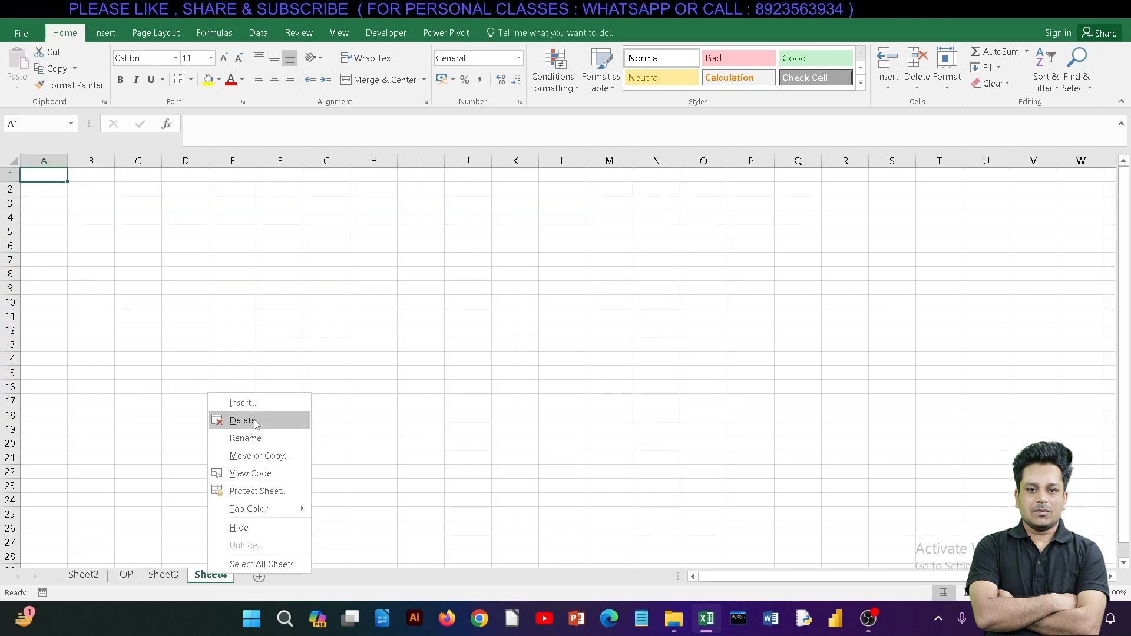
left_click(256, 422)
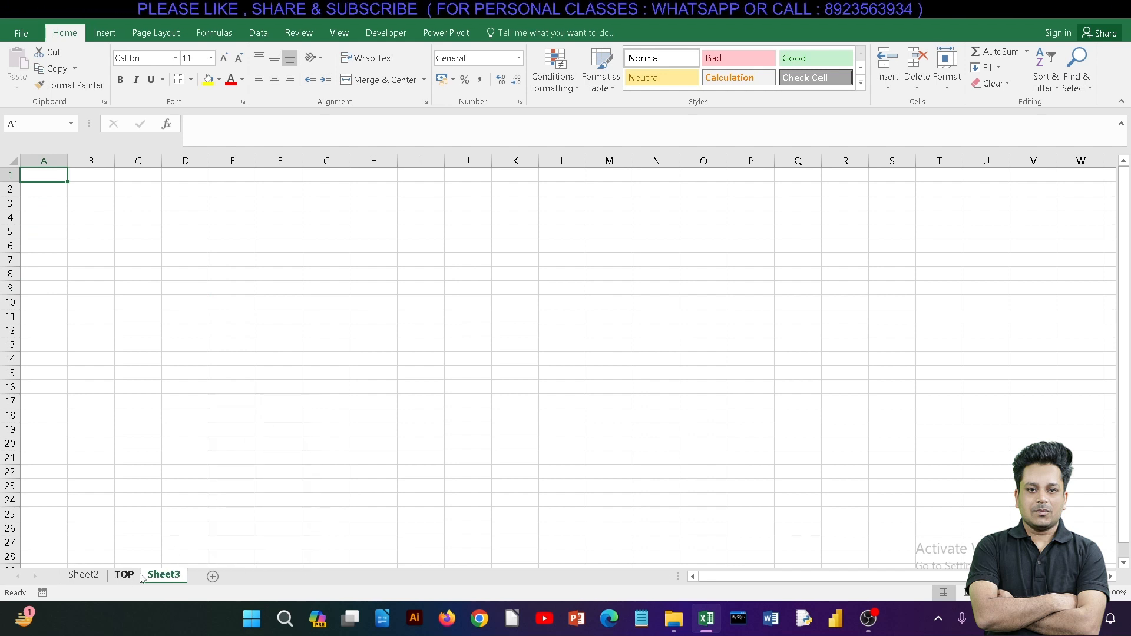
Step: Colour the Sheet3 worksheet tab with the standard light blue
right_click(158, 577)
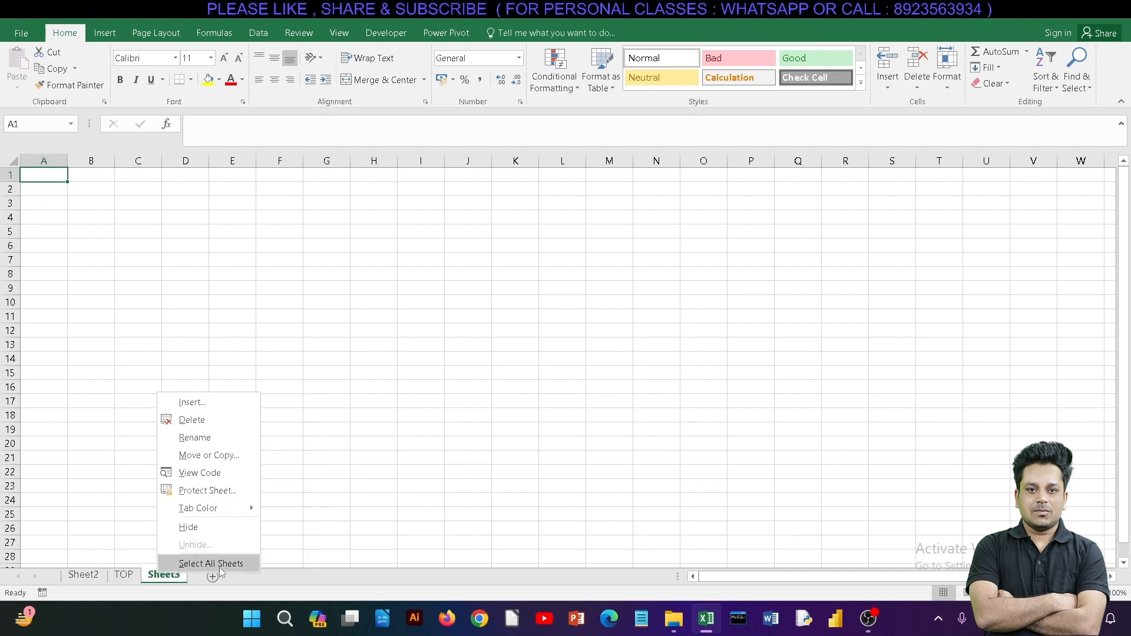
mouse_move(245, 510)
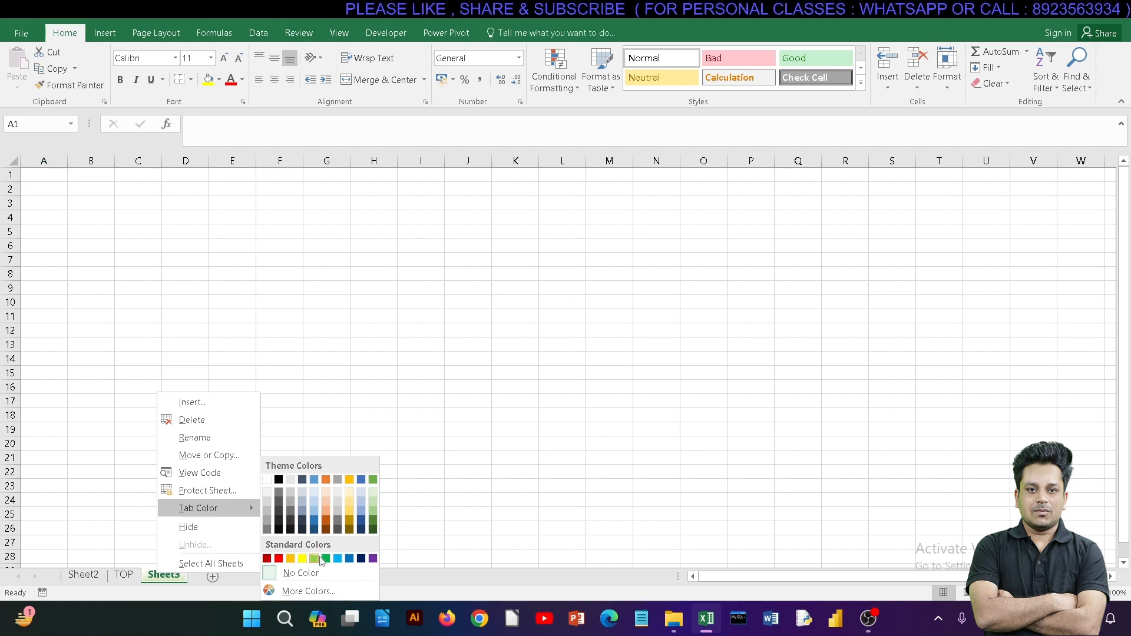
left_click(337, 558)
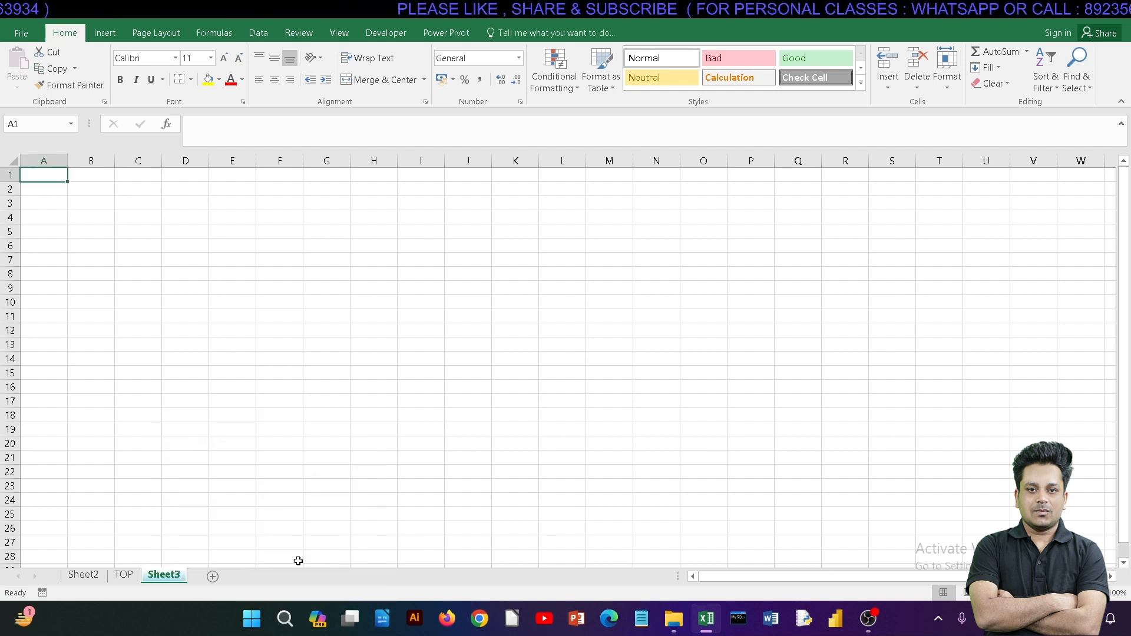
Step: Colour the TOP worksheet tab with the standard purple
left_click(126, 577)
right_click(127, 579)
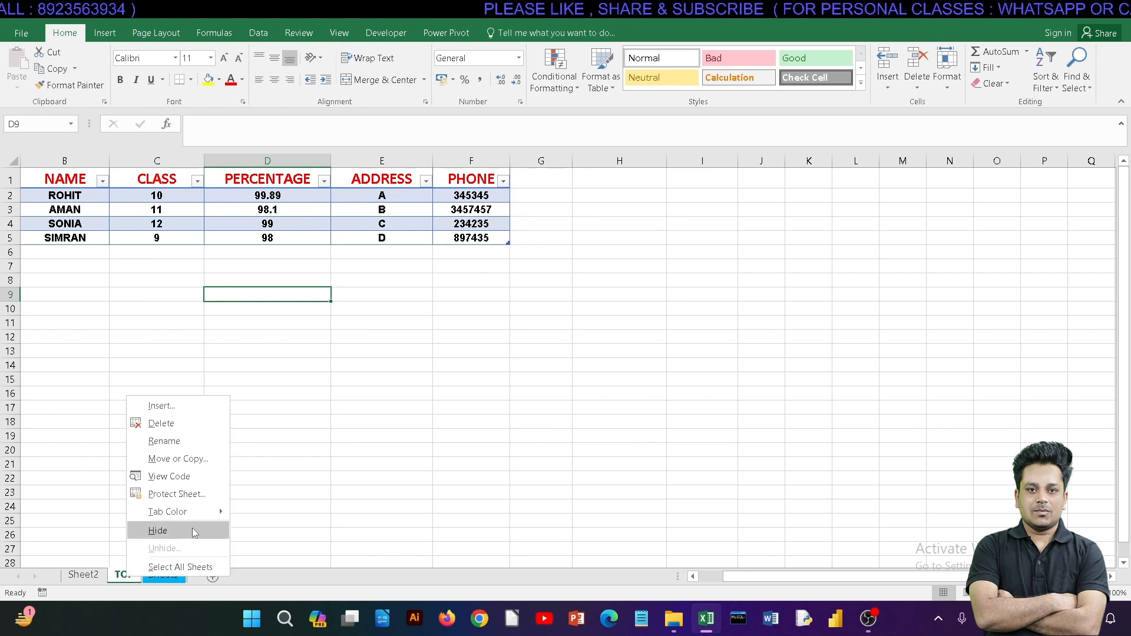
mouse_move(188, 511)
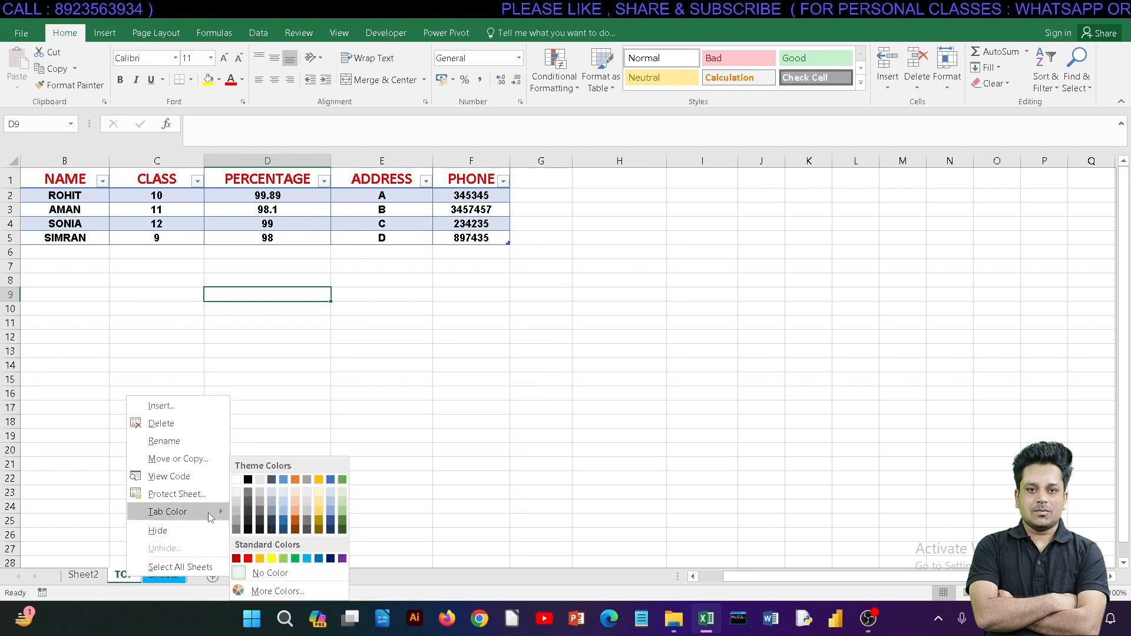
left_click(342, 558)
Step: Colour the Sheet2 worksheet tab with a dark grey shade of the black theme colour
left_click(88, 576)
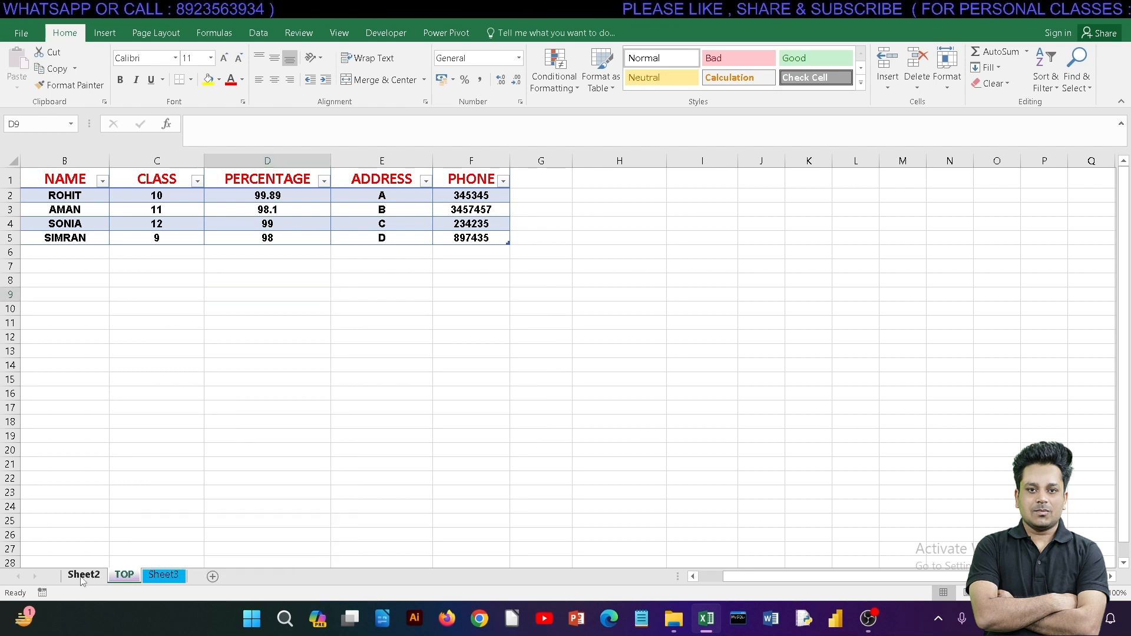
right_click(93, 577)
mouse_move(153, 511)
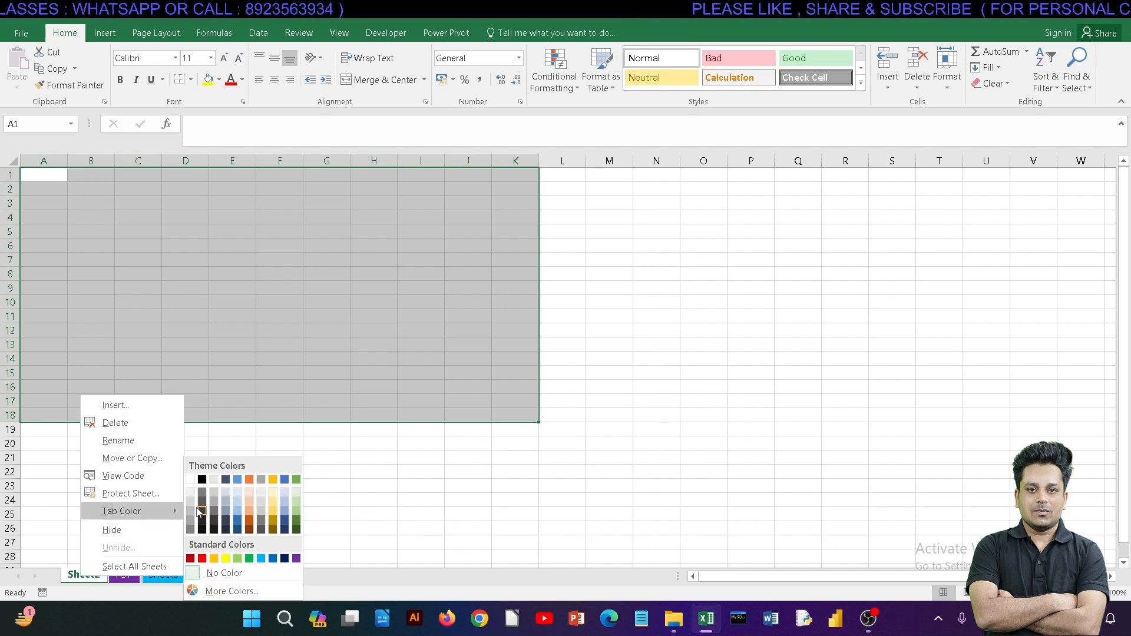
left_click(203, 511)
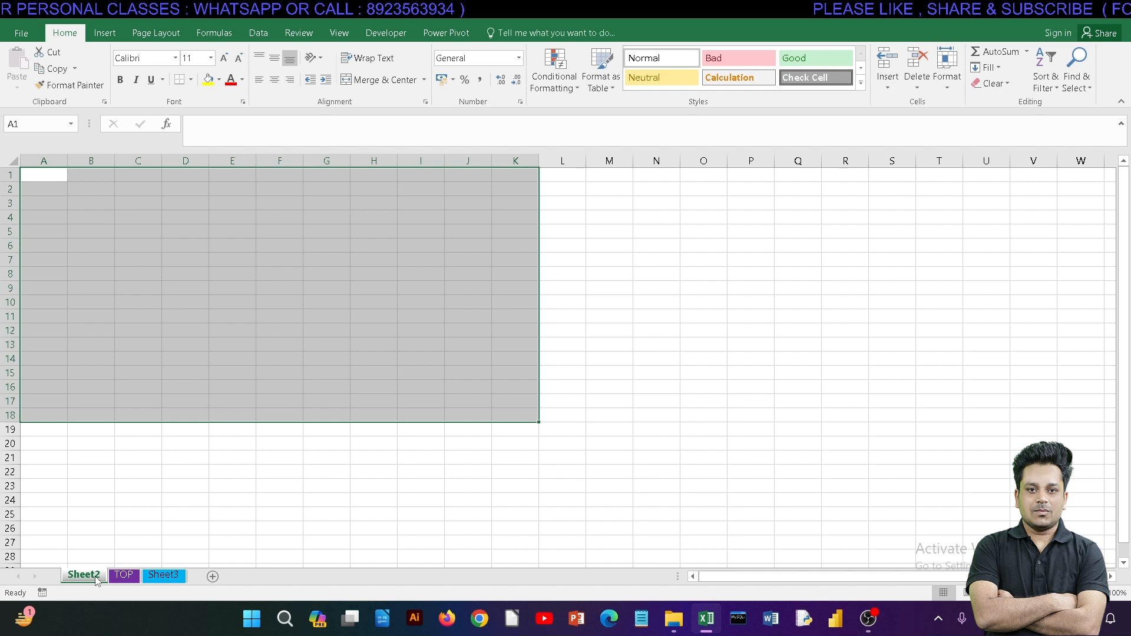
Step: Look through the coloured worksheets and move the TOP worksheet back in front of Sheet2
left_click(124, 575)
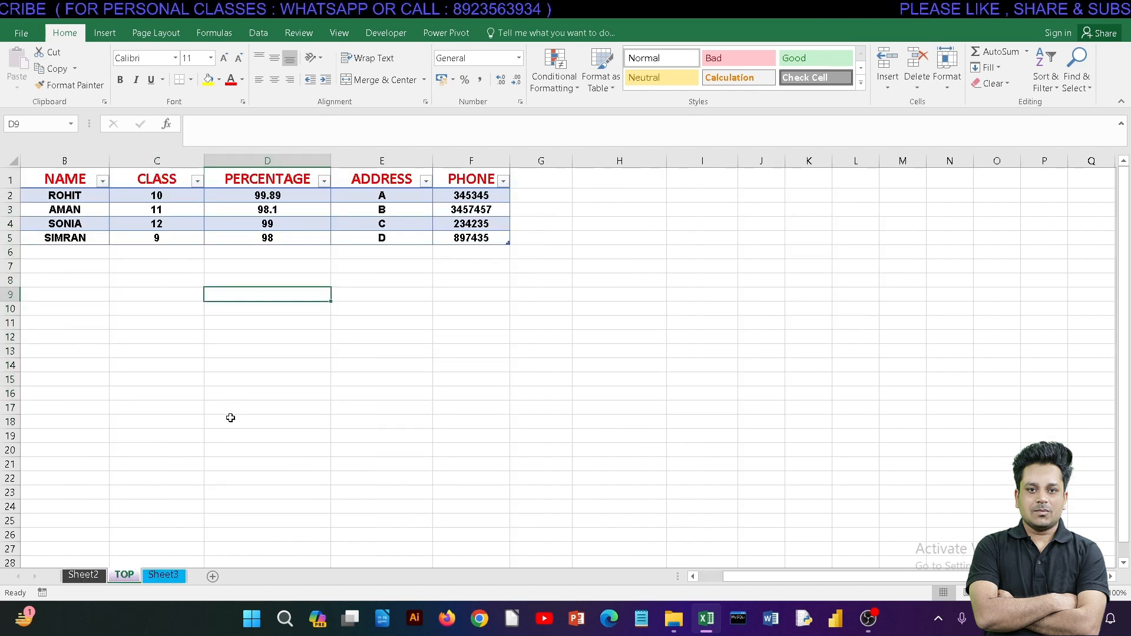
left_click(165, 576)
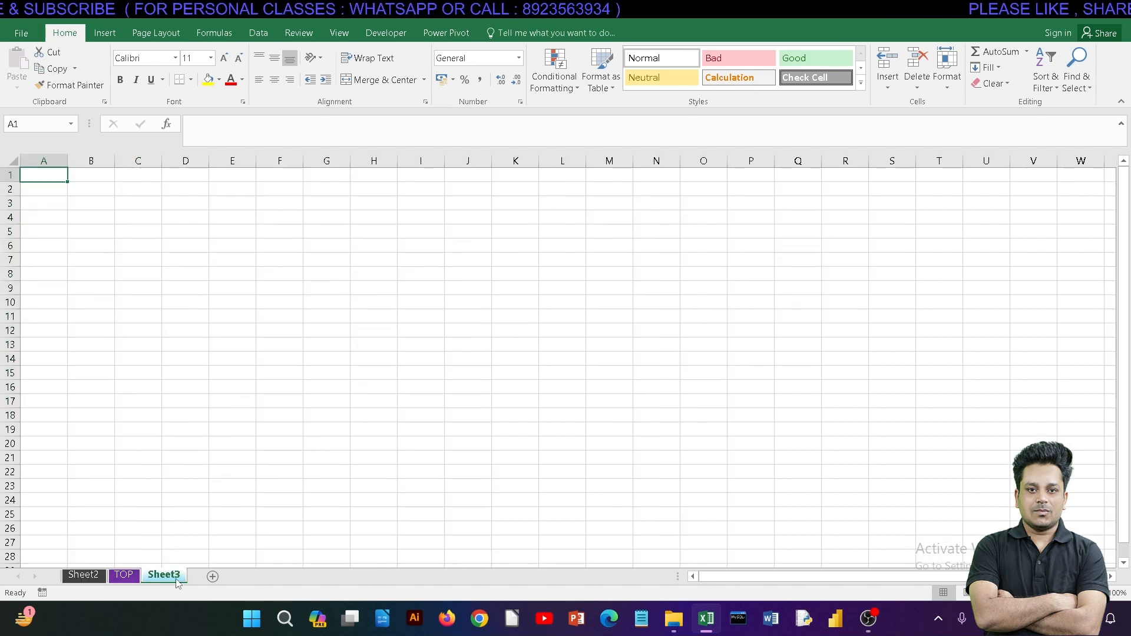
left_click(125, 576)
left_click(89, 577)
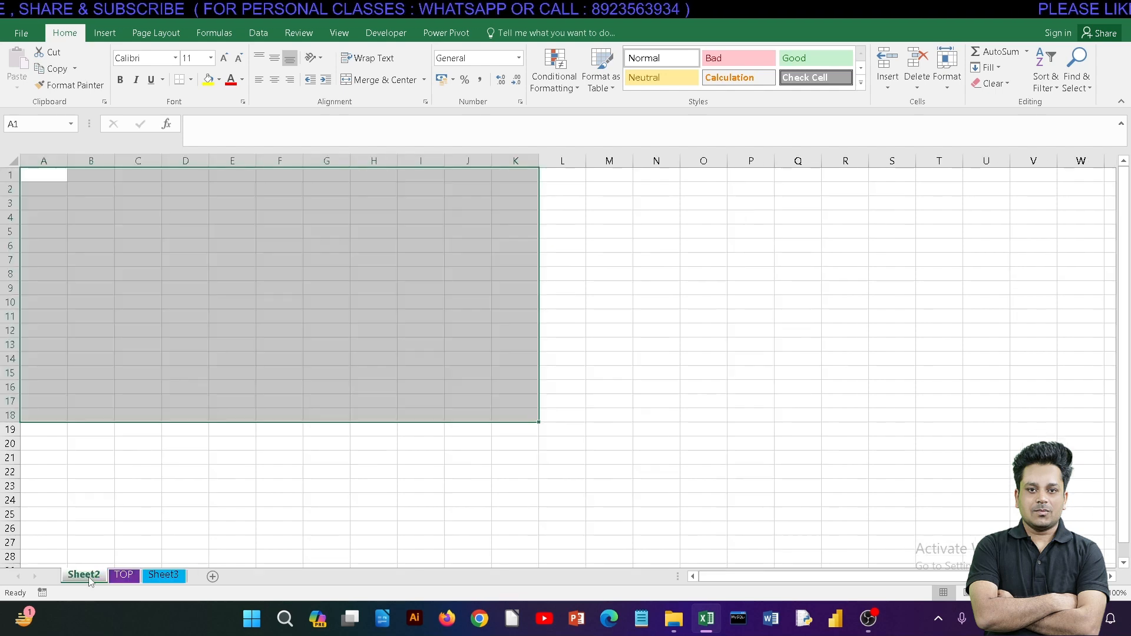
left_click(120, 577)
left_click_drag(120, 579, 71, 580)
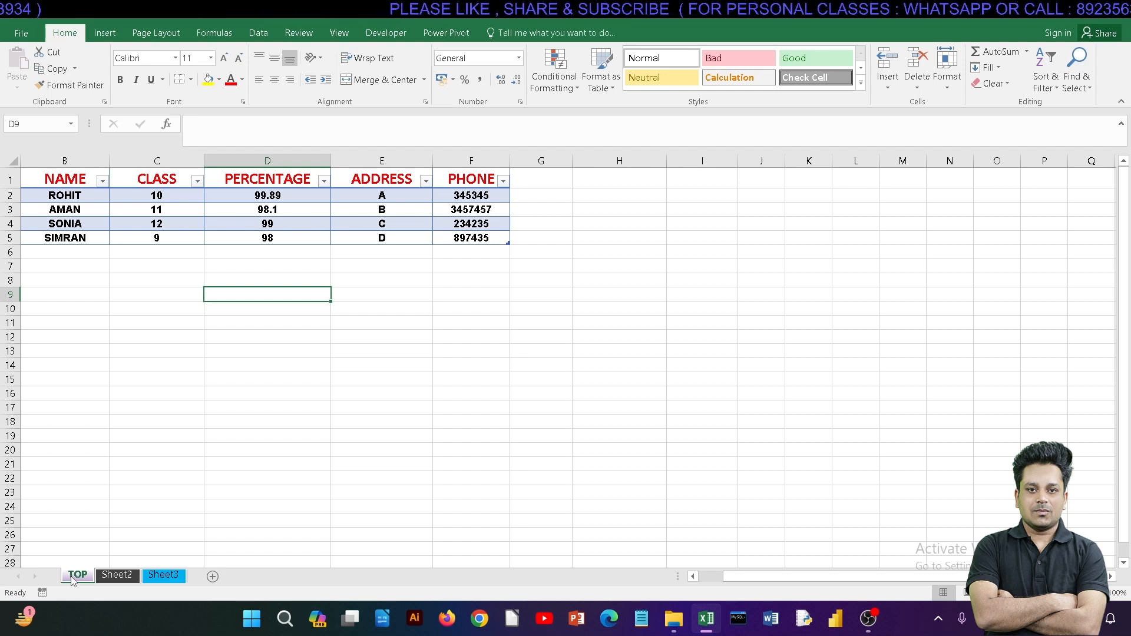
right_click(69, 576)
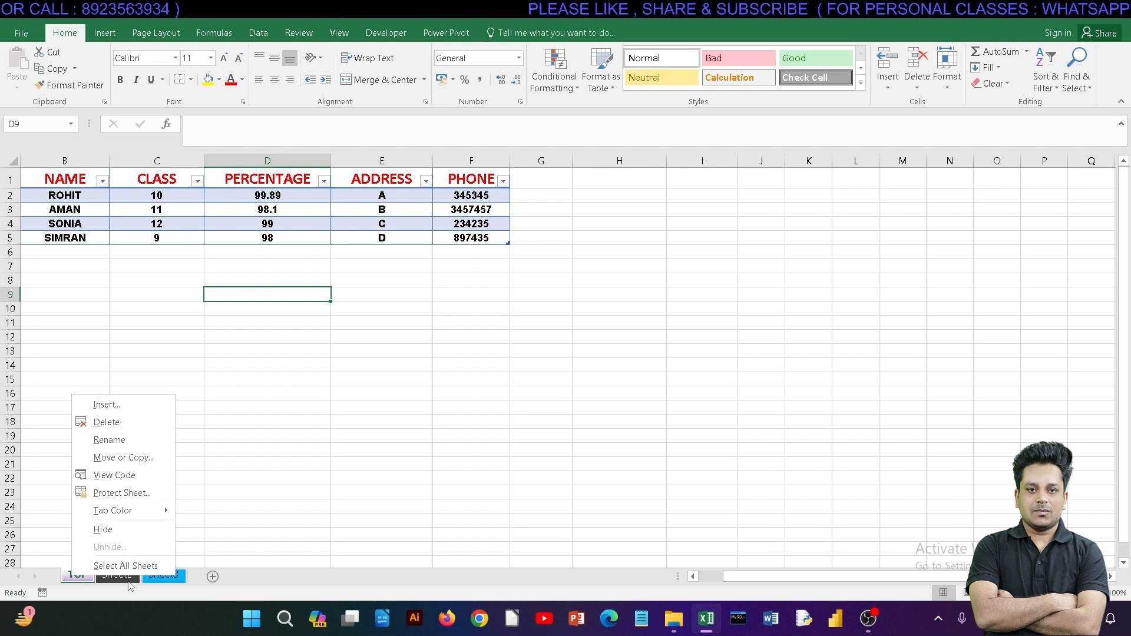
left_click(245, 580)
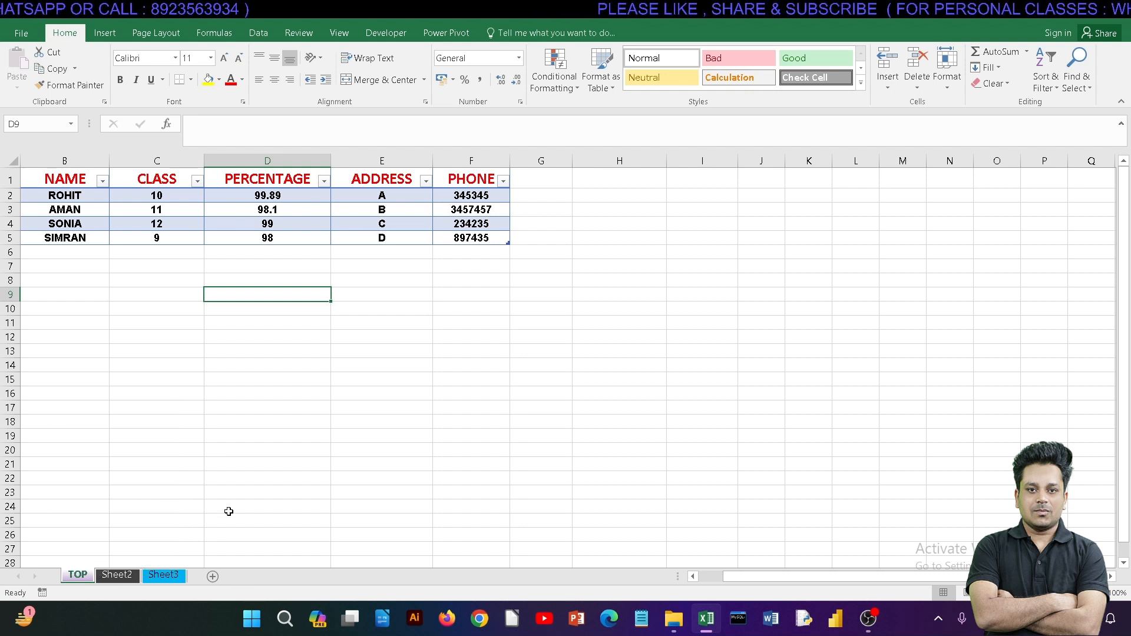